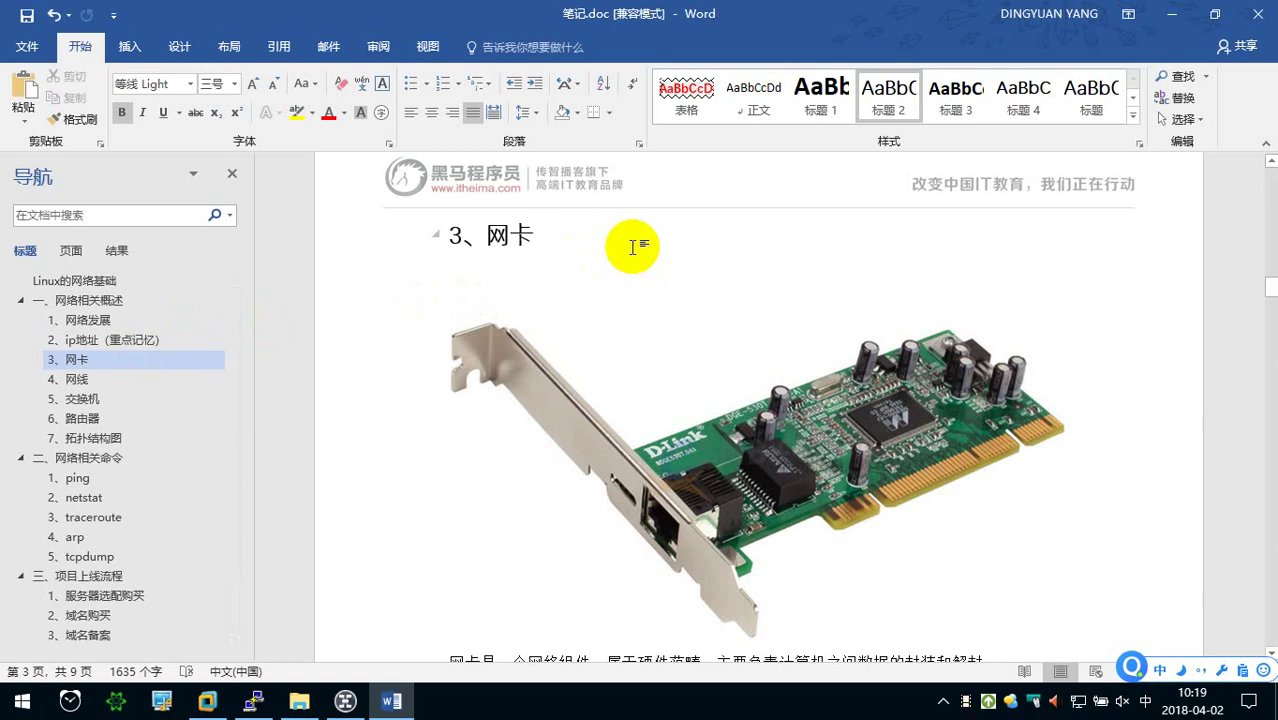
Format the phrase 封装和解封 in the network card description as bold red text.
{"action": "scroll", "coordinate": [634, 247], "scroll_direction": "down", "scroll_amount": 1}
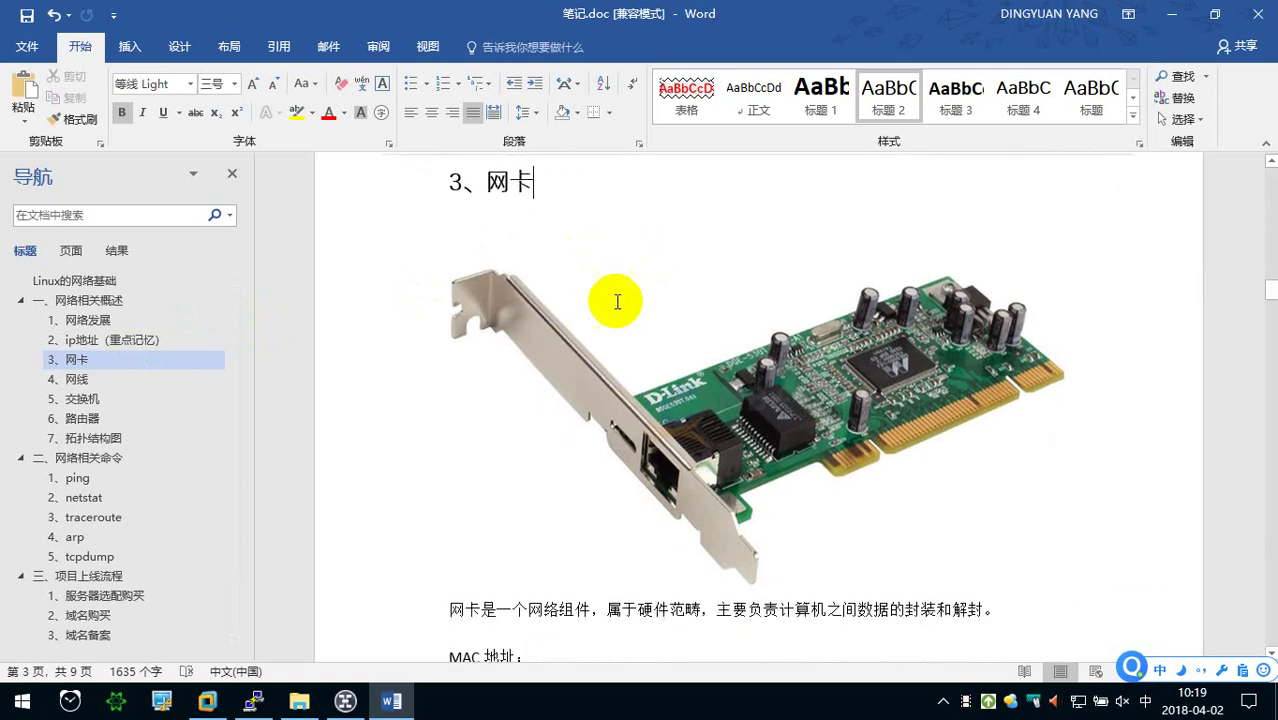
{"action": "scroll", "coordinate": [513, 521], "scroll_direction": "down", "scroll_amount": 1}
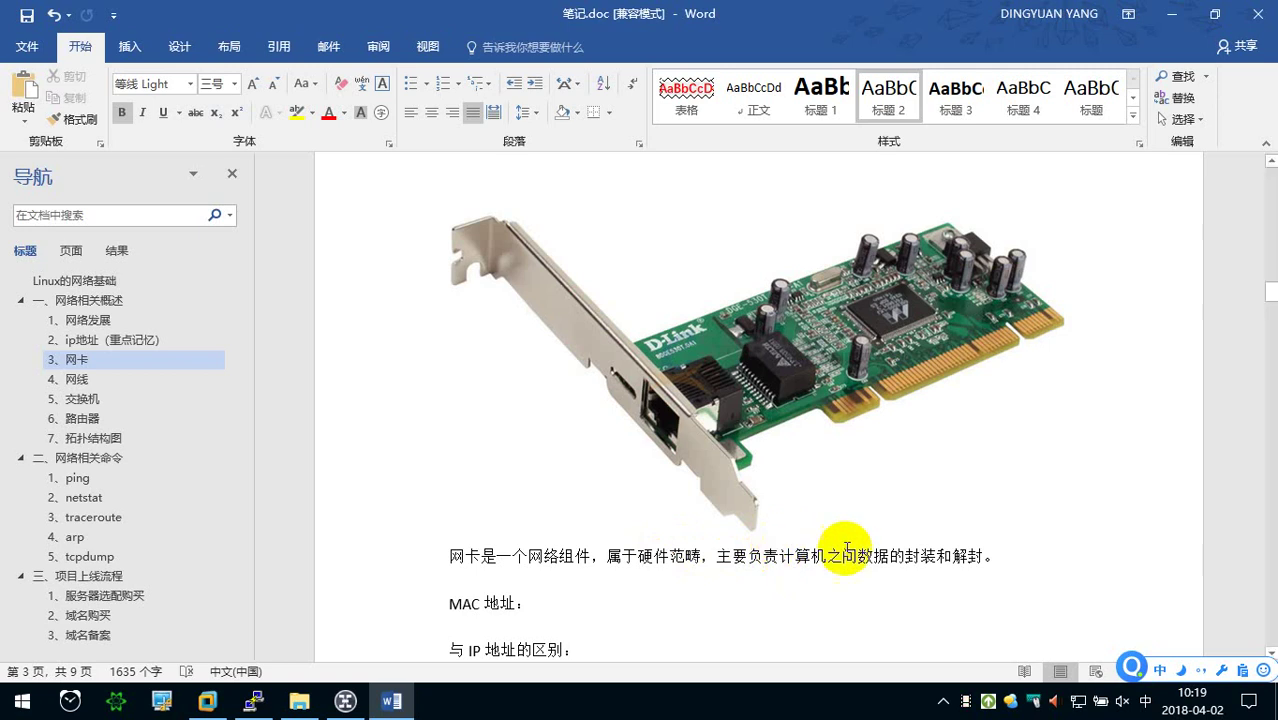
{"action": "scroll", "coordinate": [890, 545], "scroll_direction": "down", "scroll_amount": 1}
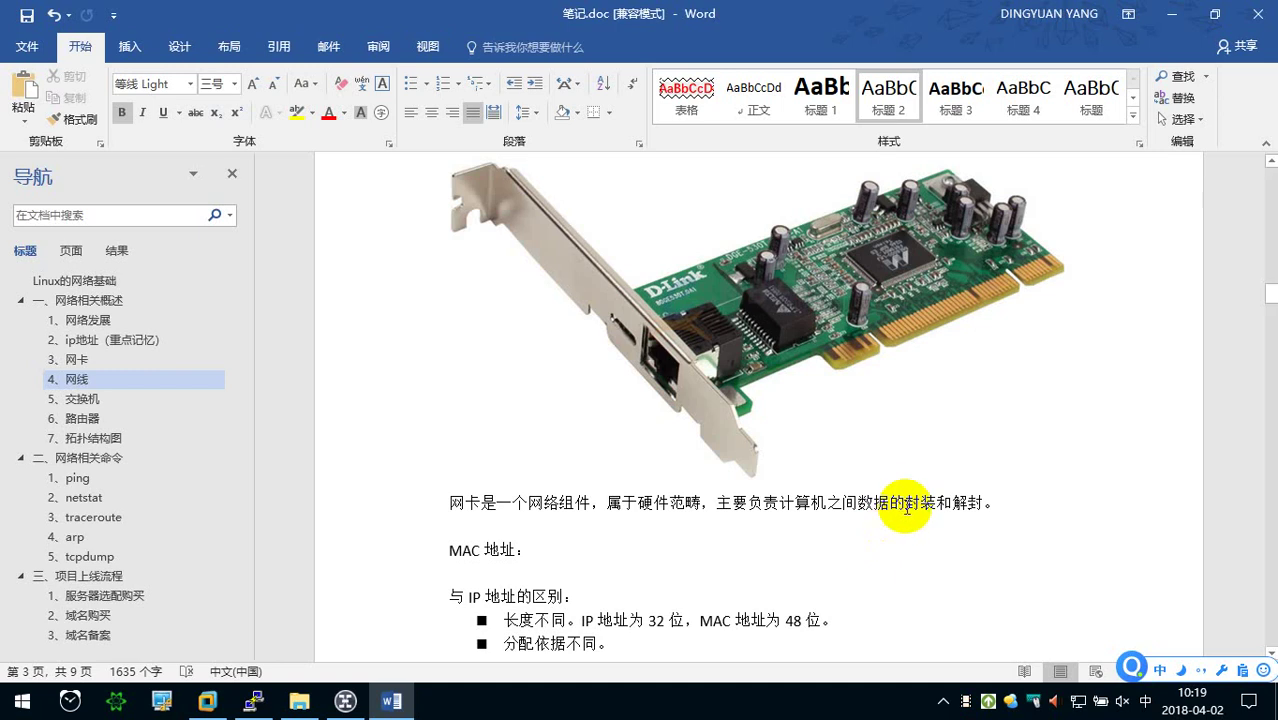
{"action": "left_click_drag", "start_coordinate": [905, 503], "coordinate": [937, 505]}
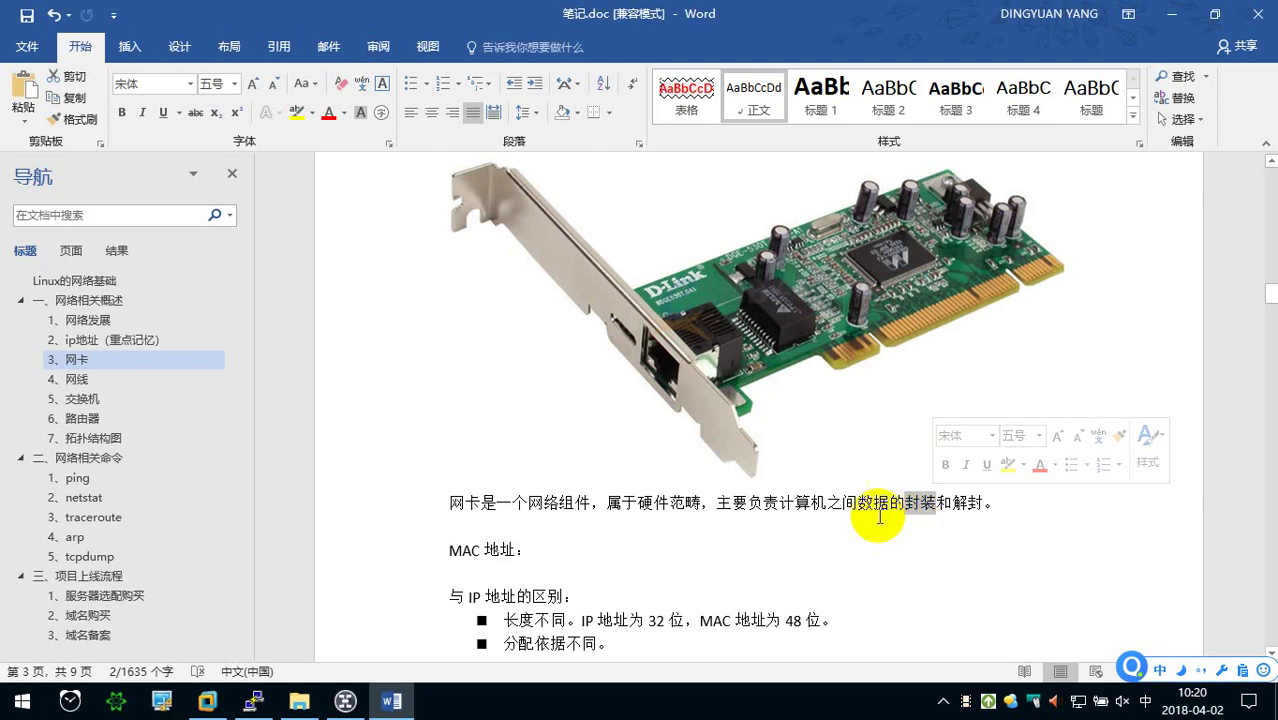
{"action": "scroll", "coordinate": [912, 505], "scroll_direction": "down", "scroll_amount": 1}
{"action": "left_click", "coordinate": [907, 448]}
{"action": "left_click_drag", "start_coordinate": [907, 448], "coordinate": [983, 449]}
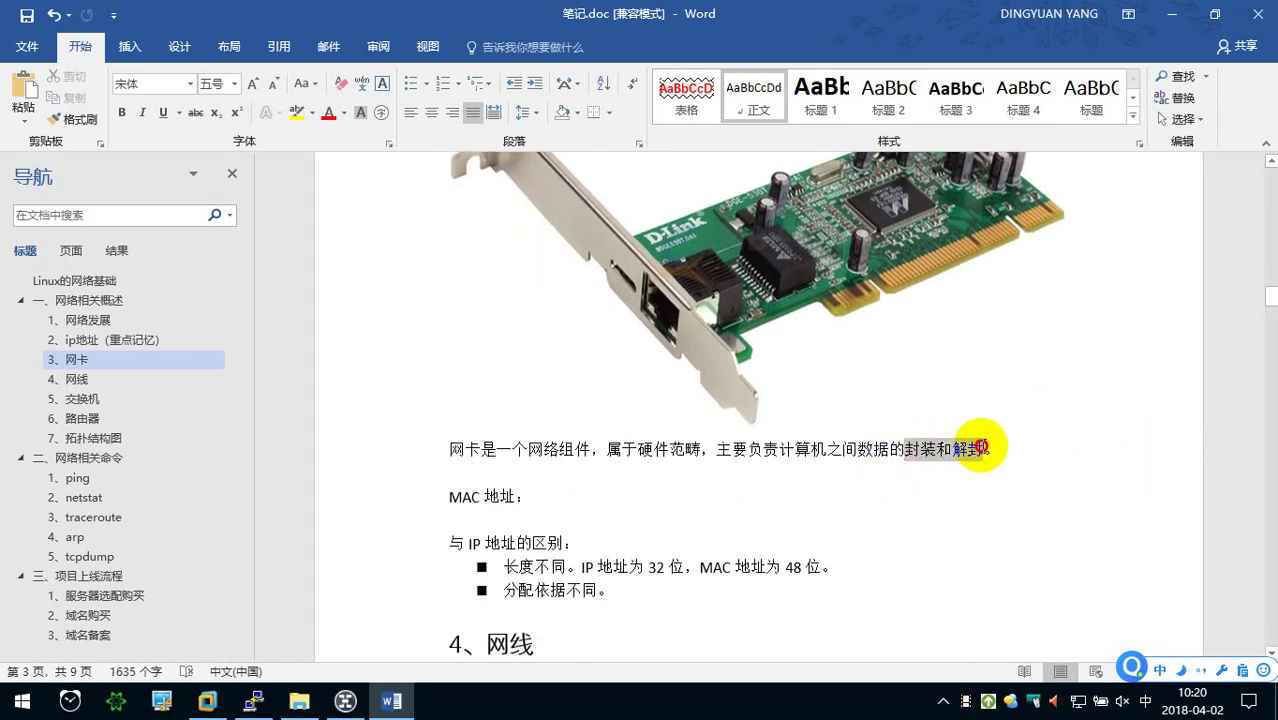
{"action": "left_click", "coordinate": [122, 112]}
{"action": "left_click", "coordinate": [328, 112]}
{"action": "left_click", "coordinate": [531, 418]}
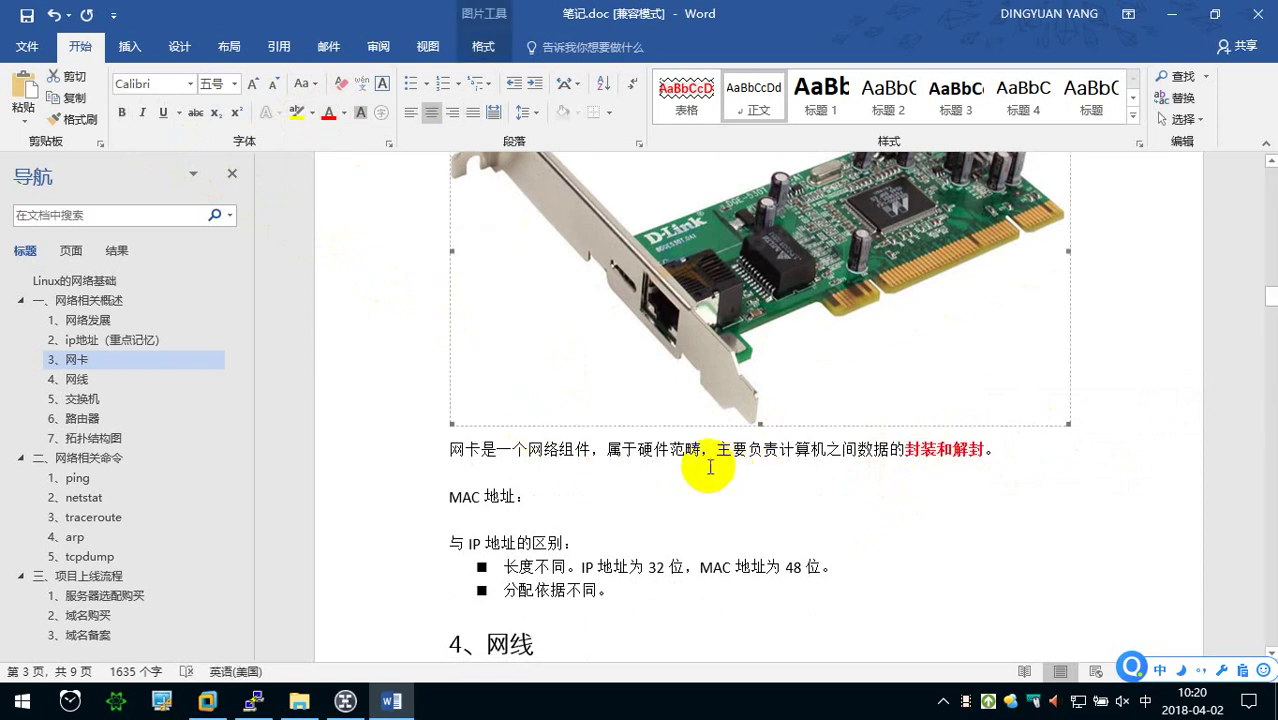
{"action": "scroll", "coordinate": [677, 460], "scroll_direction": "up", "scroll_amount": 1}
{"action": "scroll", "coordinate": [670, 449], "scroll_direction": "down", "scroll_amount": 2}
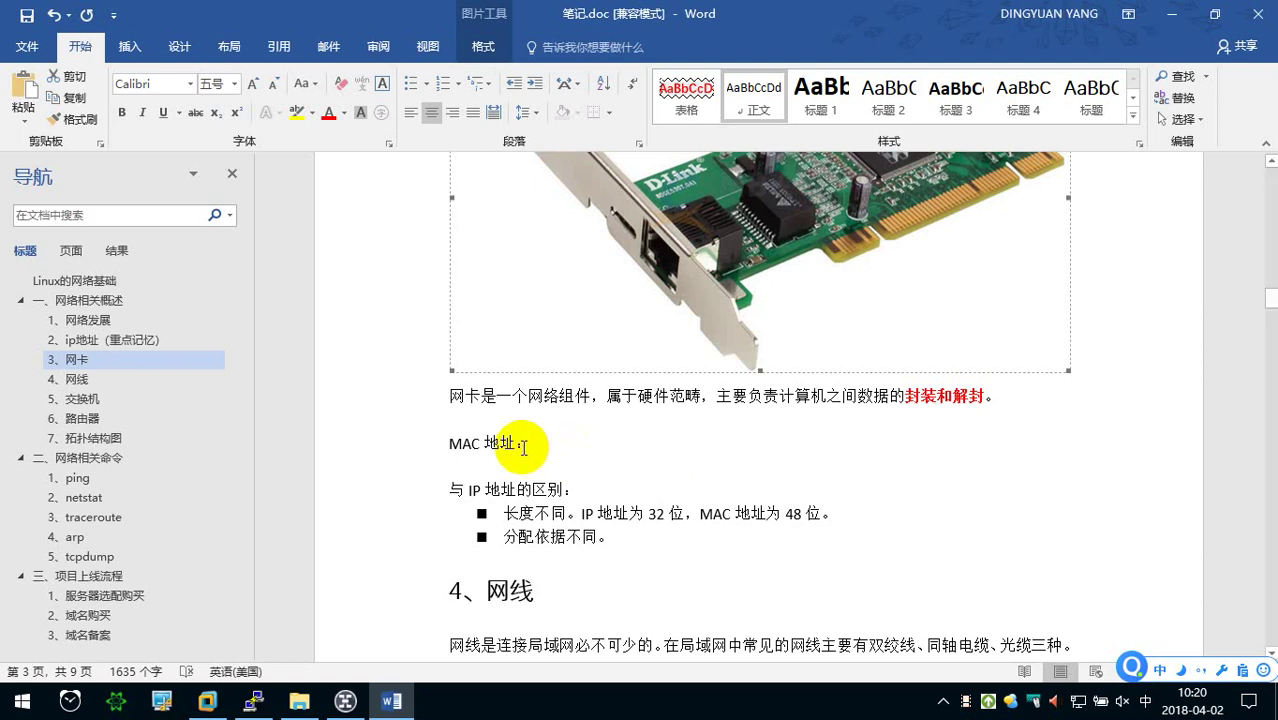
After 'MAC 地址：', type the definition 网卡的物理地址，网卡设备的编号，默认情况是全球唯一的。.
{"action": "left_click", "coordinate": [483, 443]}
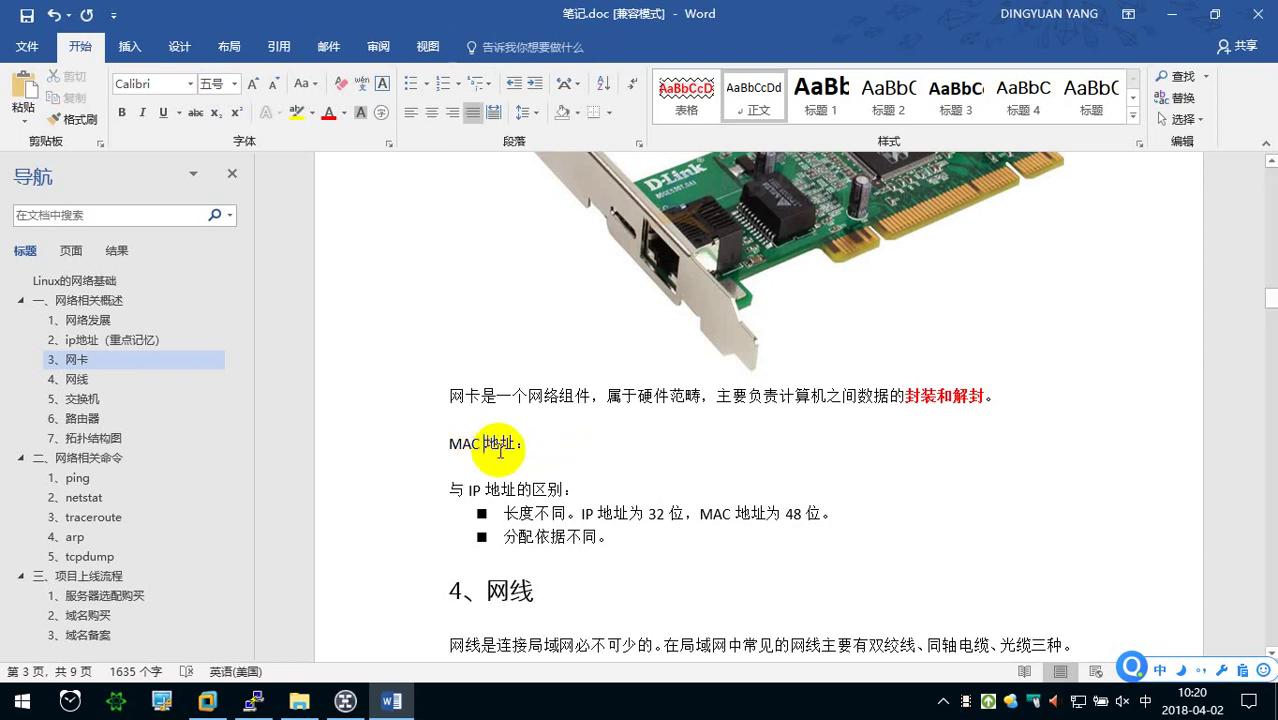
{"action": "type", "text": "（MAC）"}
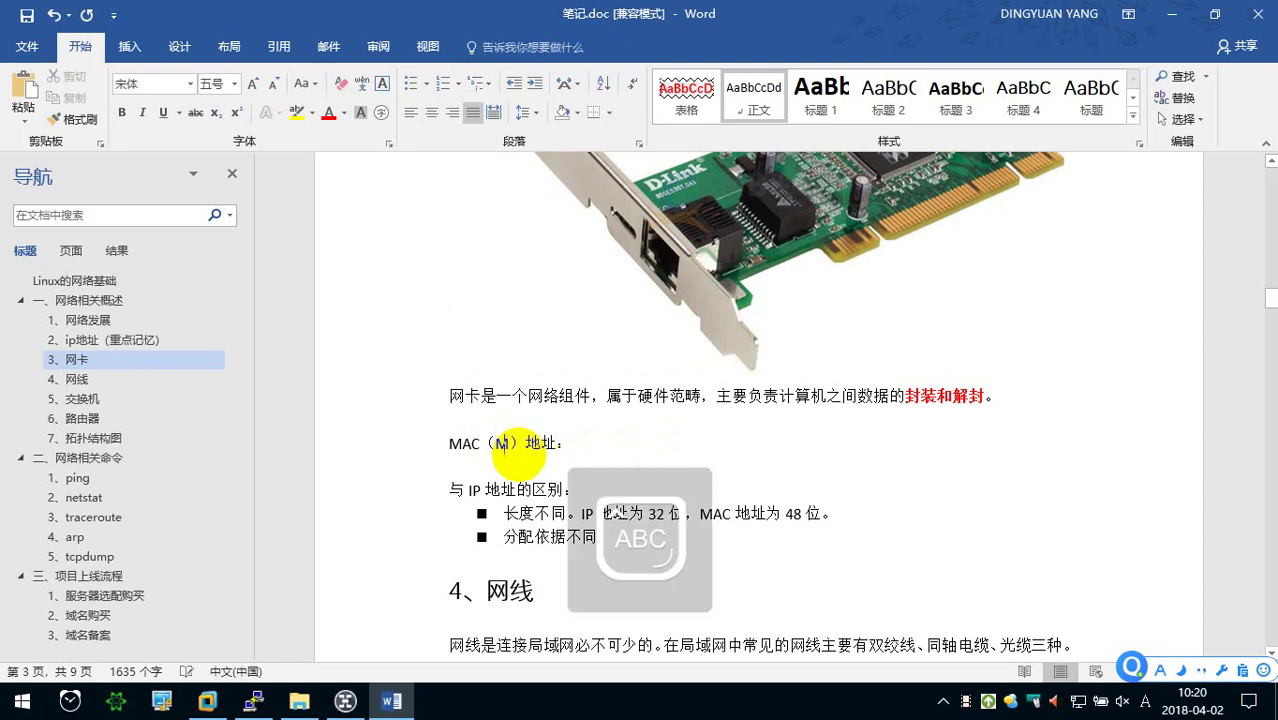
{"action": "key", "text": "Left"}
{"action": "key", "text": "BackSpace"}
{"action": "key", "text": "BackSpace"}
{"action": "key", "text": "BackSpace"}
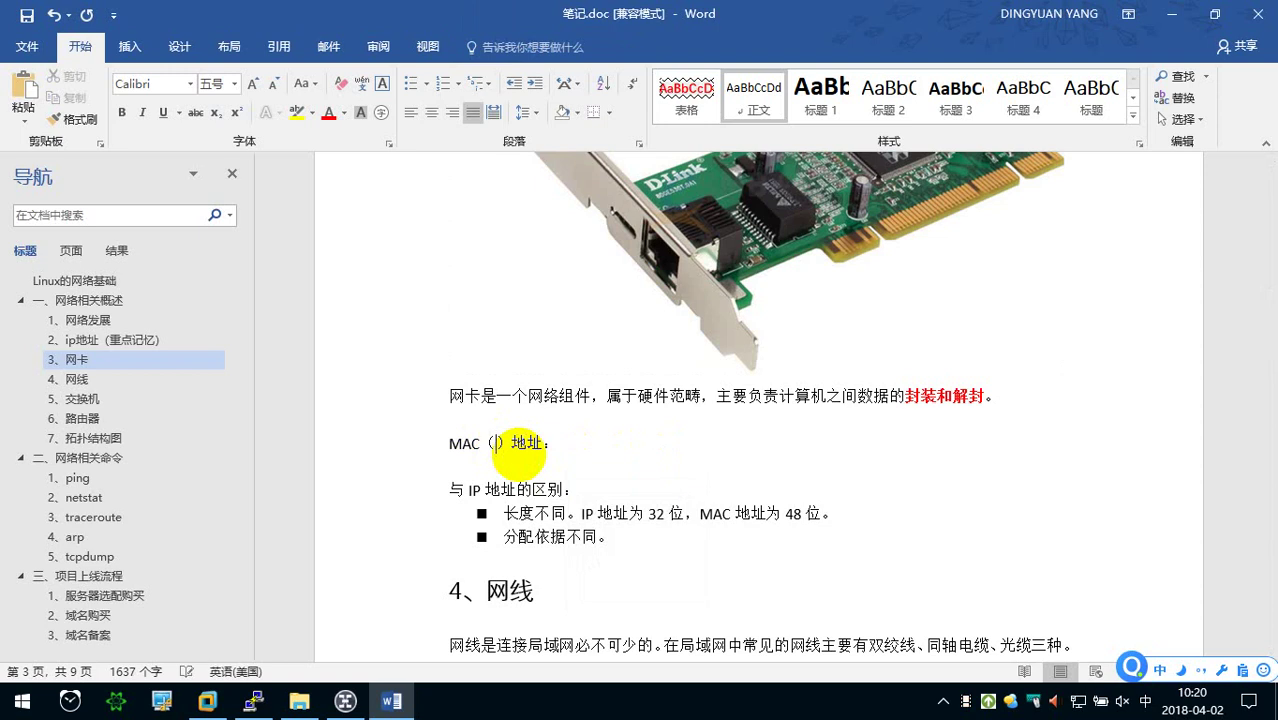
{"action": "key", "text": "BackSpace"}
{"action": "key", "text": "Delete"}
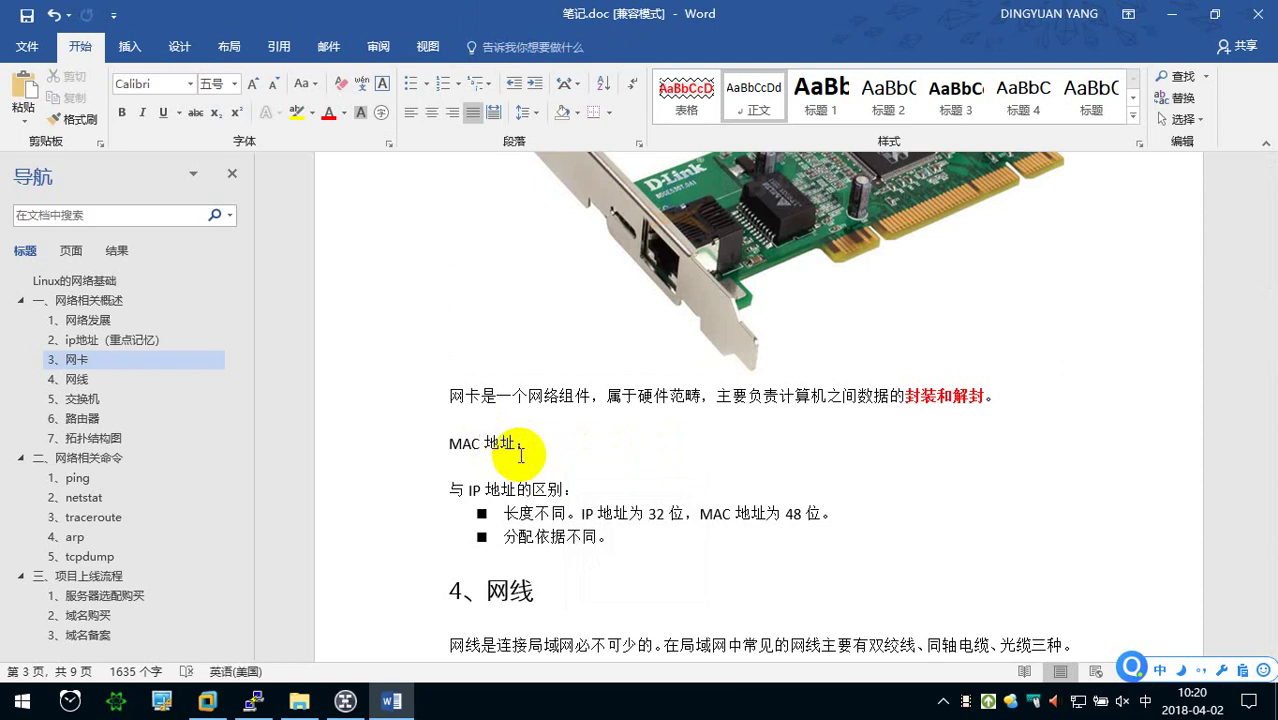
{"action": "left_click", "coordinate": [531, 446]}
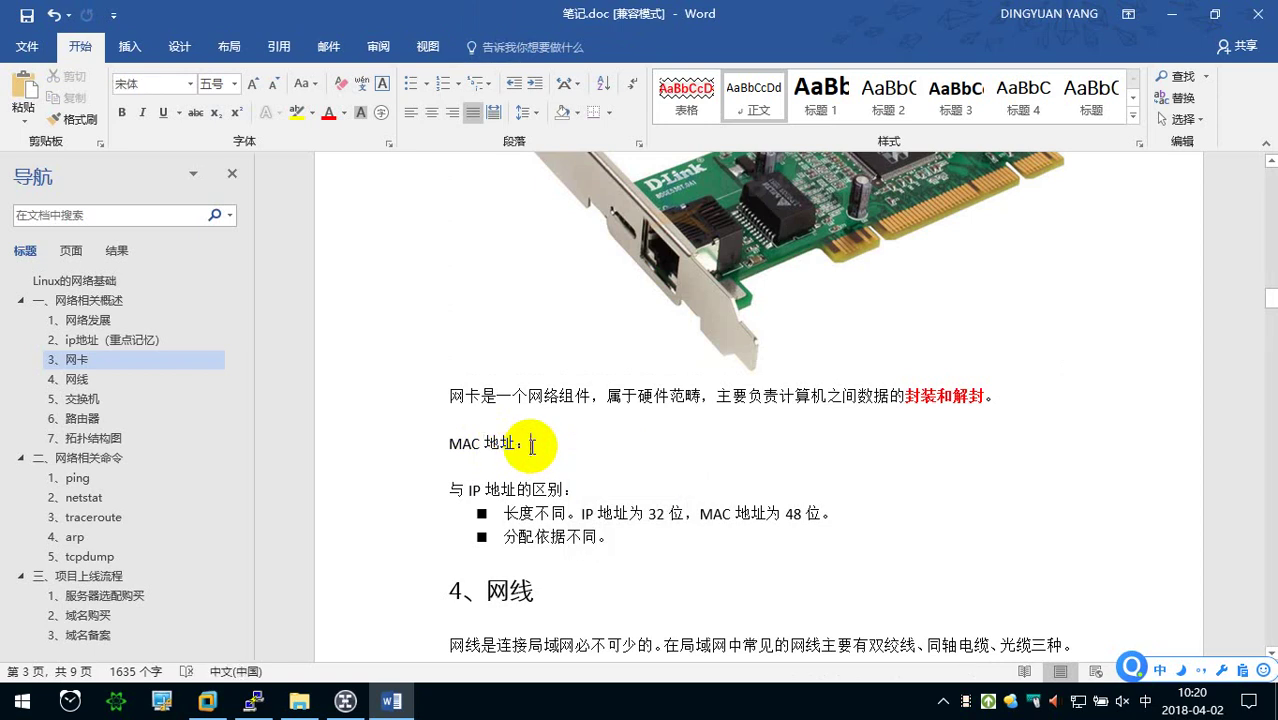
{"action": "type", "text": "网卡的wuli物理地址，"}
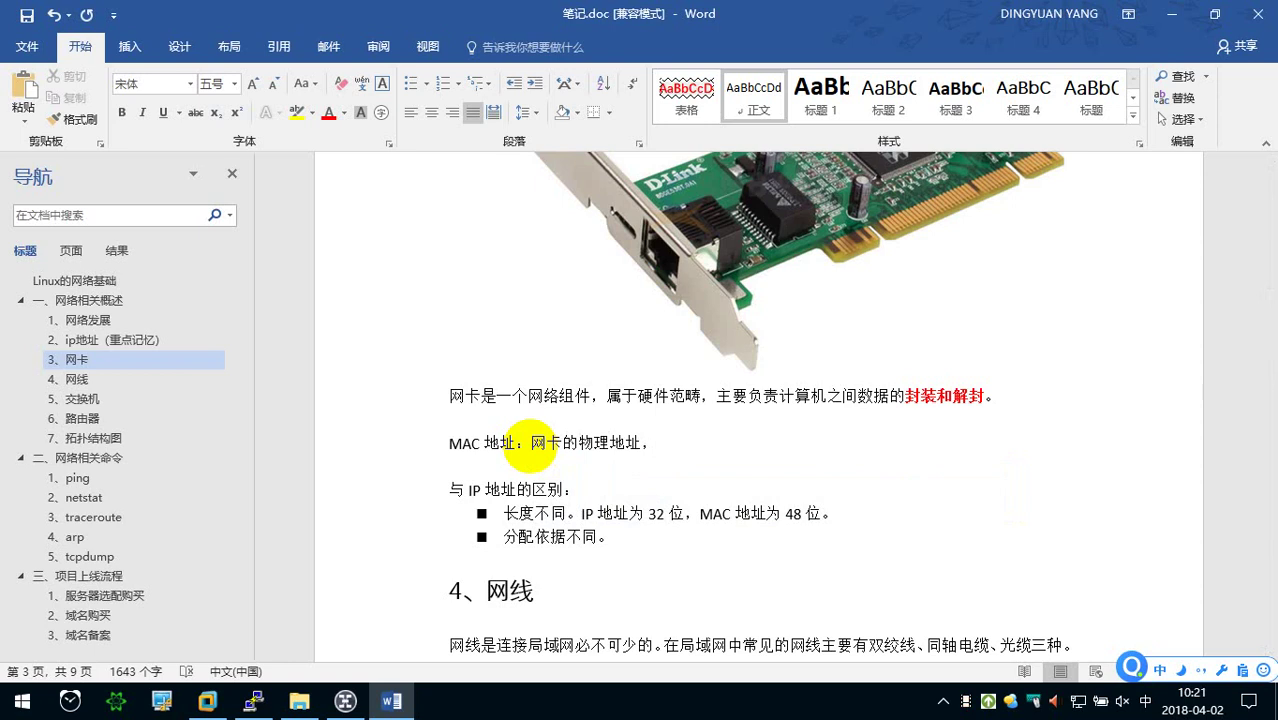
{"action": "type", "text": "网卡"}
{"action": "type", "text": "设备的"}
{"action": "type", "text": "编号"}
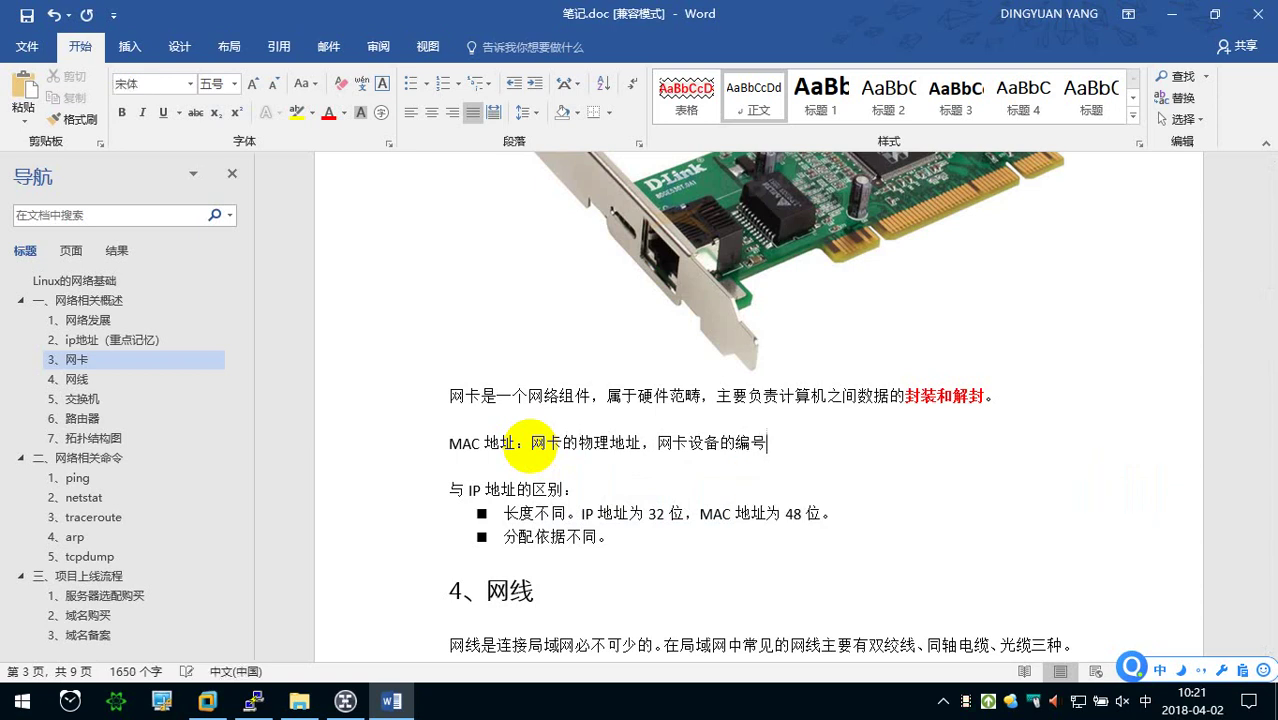
{"action": "type", "text": "，"}
{"action": "type", "text": "默认情况是全球唯一的。"}
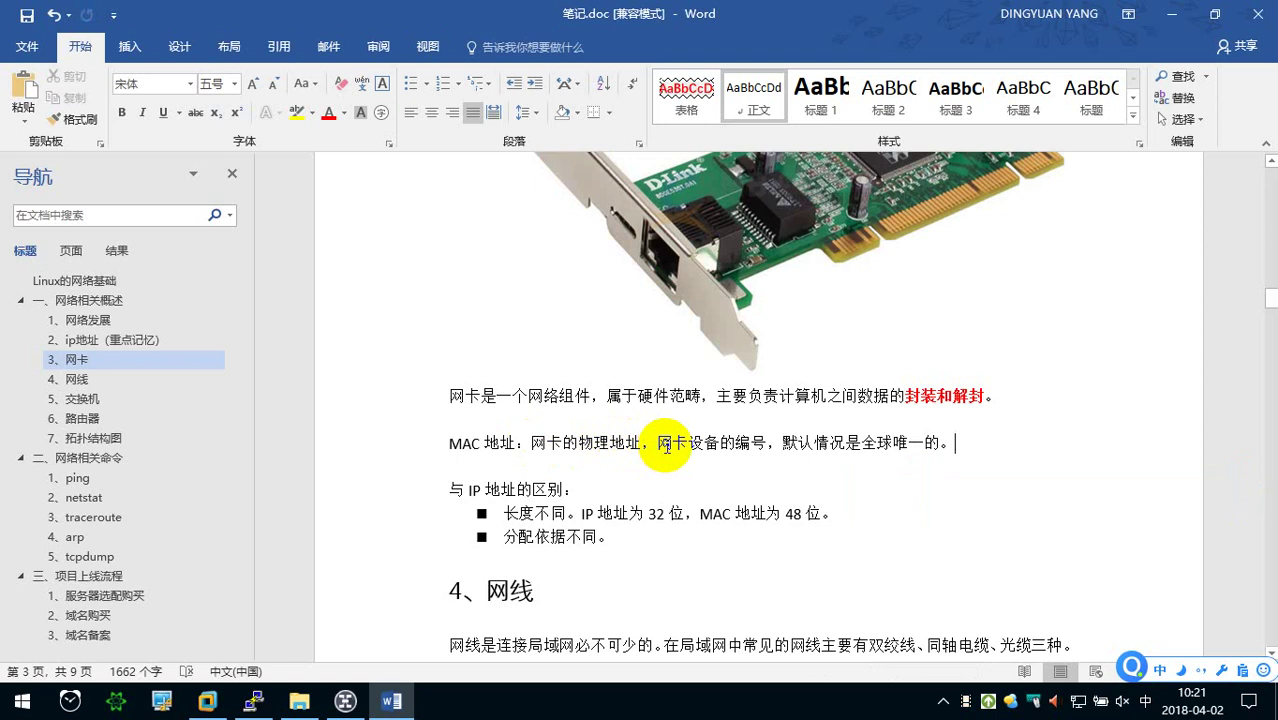
Make 默认 in the MAC address definition bold and red, then minimize Word.
{"action": "scroll", "coordinate": [700, 400], "scroll_direction": "up", "scroll_amount": 2}
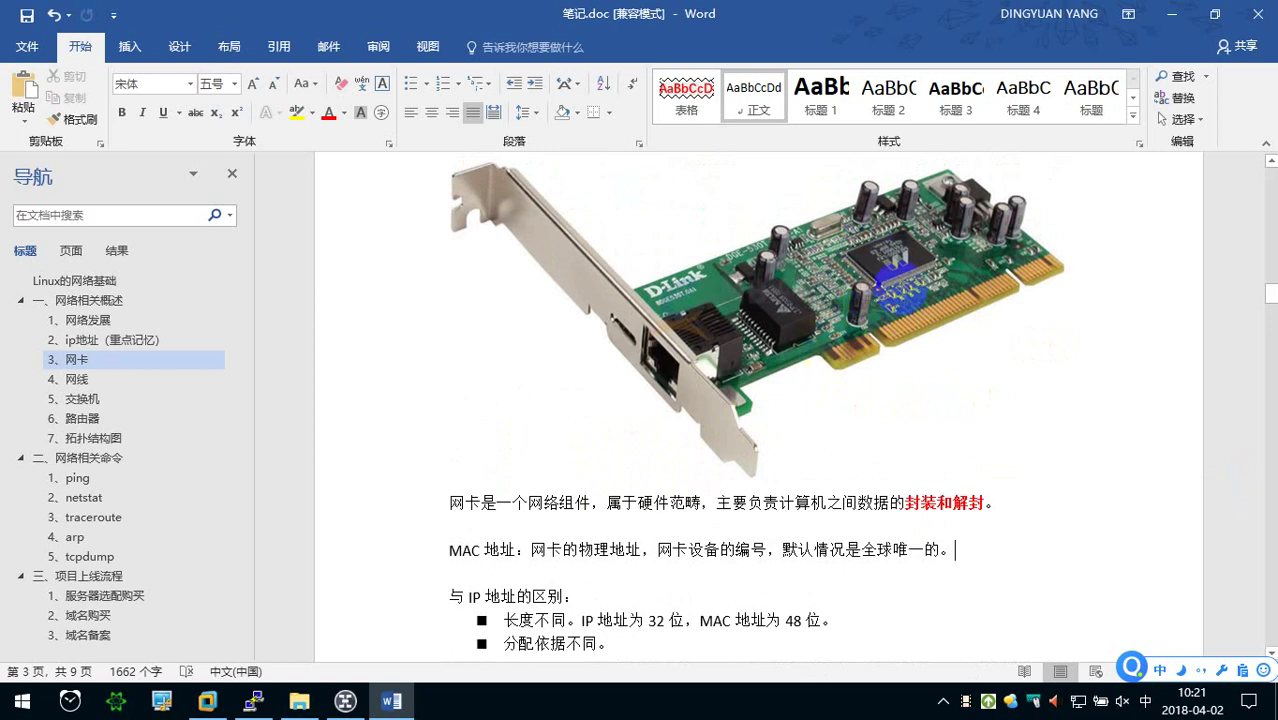
{"action": "scroll", "coordinate": [880, 290], "scroll_direction": "down", "scroll_amount": 1}
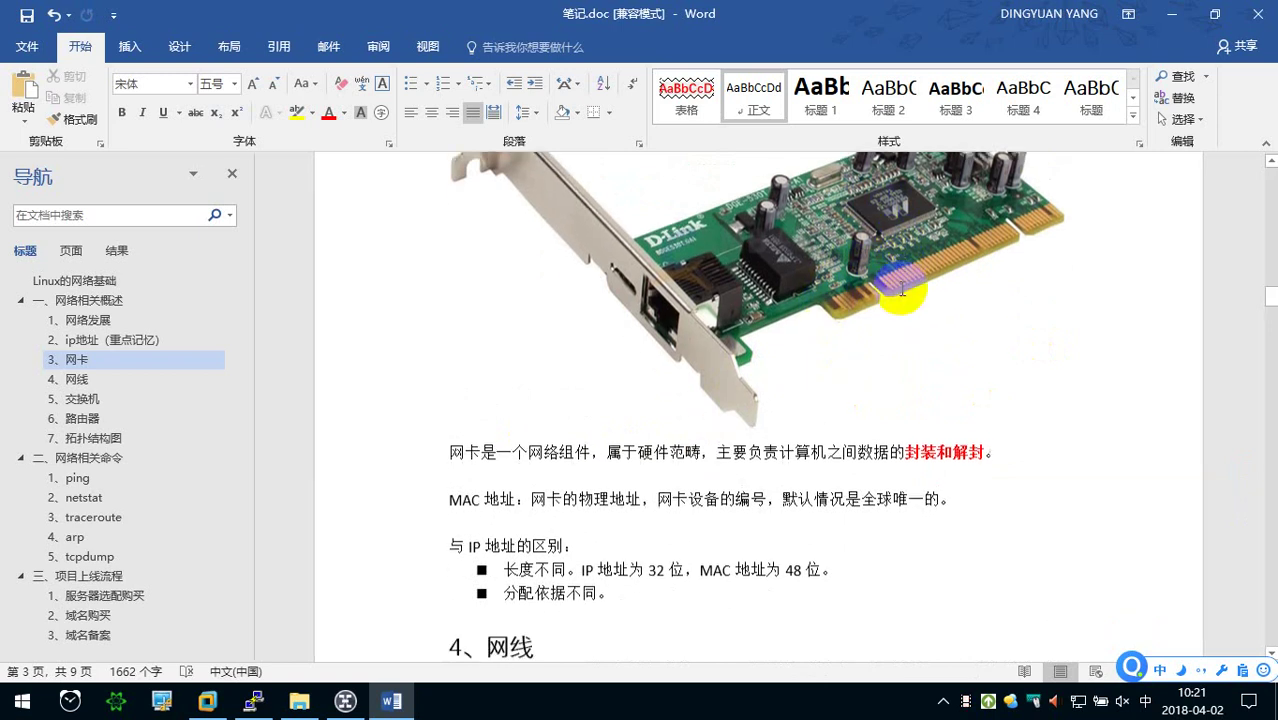
{"action": "left_click_drag", "start_coordinate": [813, 496], "coordinate": [785, 494]}
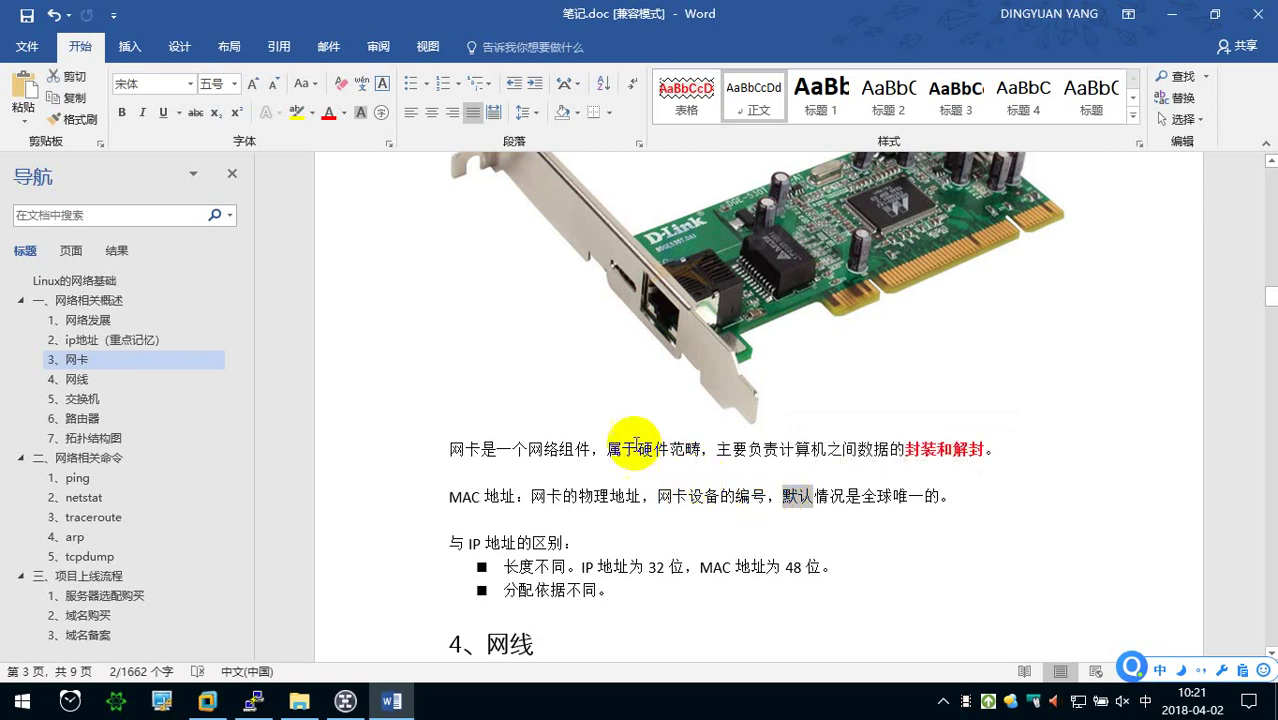
{"action": "left_click", "coordinate": [124, 114]}
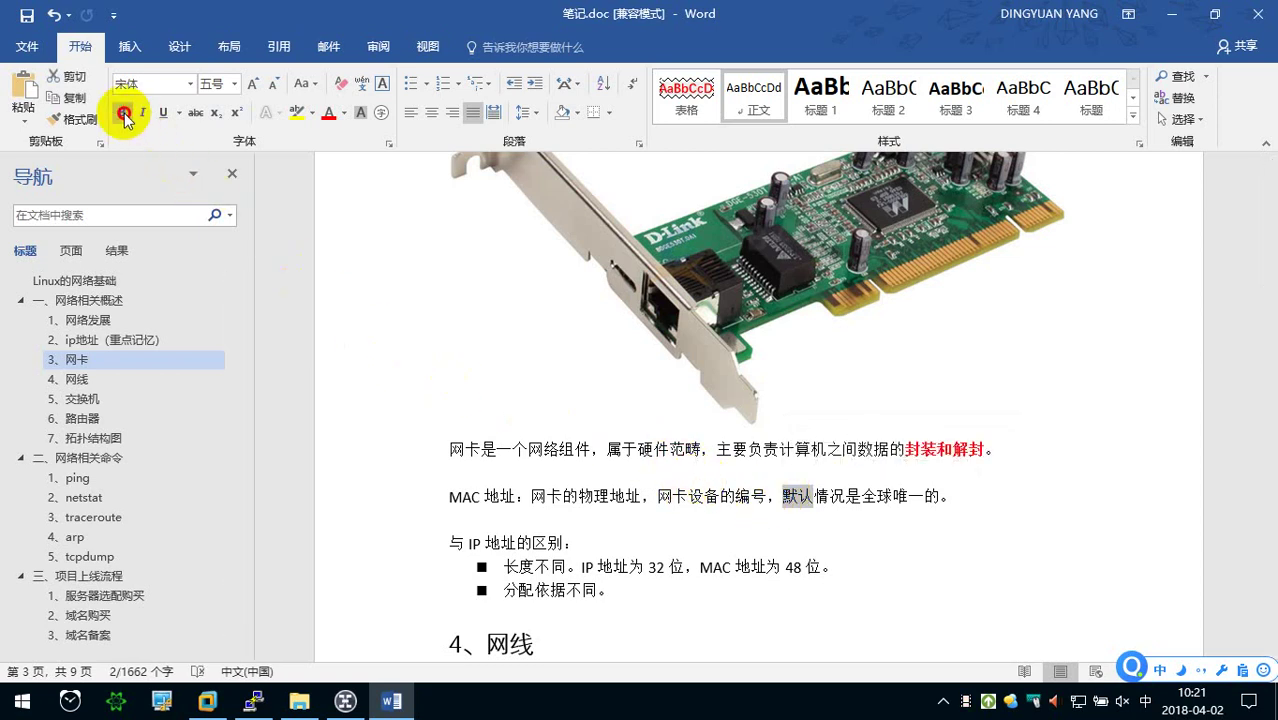
{"action": "left_click", "coordinate": [328, 113]}
{"action": "left_click", "coordinate": [598, 446]}
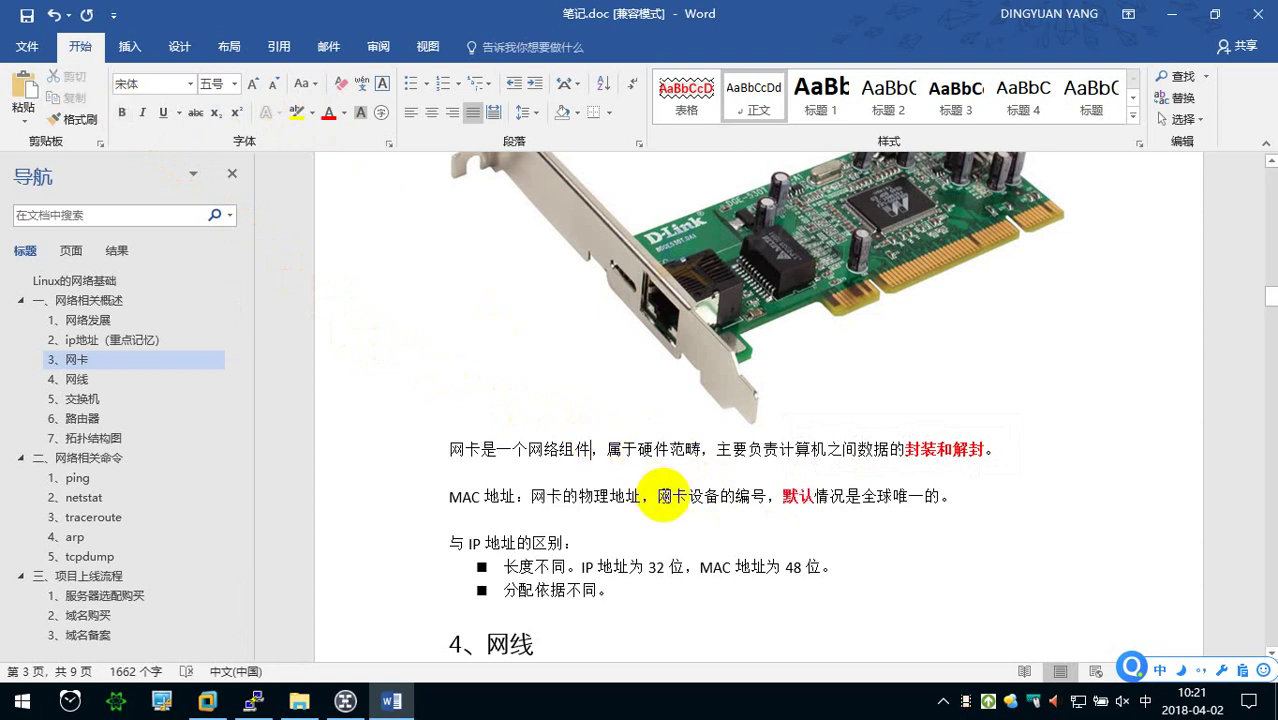
{"action": "left_click", "coordinate": [1181, 16]}
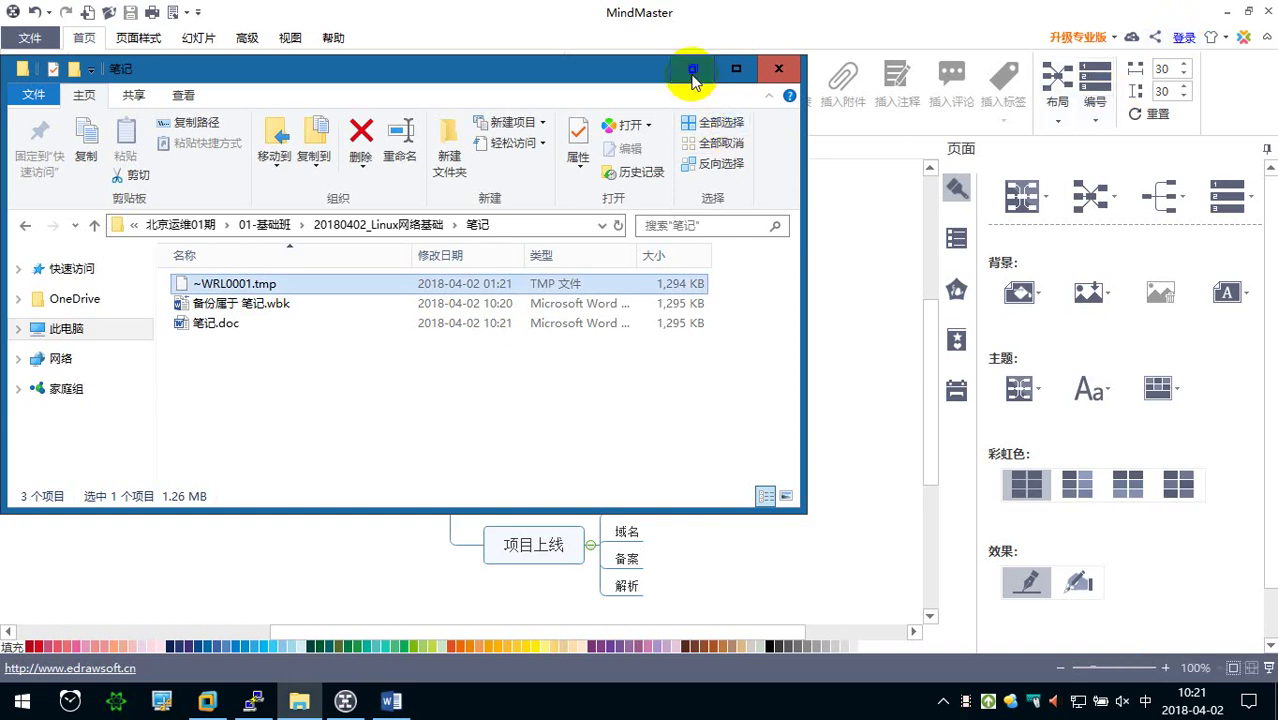
Minimize the File Explorer and mind-map windows and refresh the desktop twice.
{"action": "left_click", "coordinate": [692, 70]}
{"action": "left_click", "coordinate": [1226, 12]}
{"action": "left_click", "coordinate": [830, 233]}
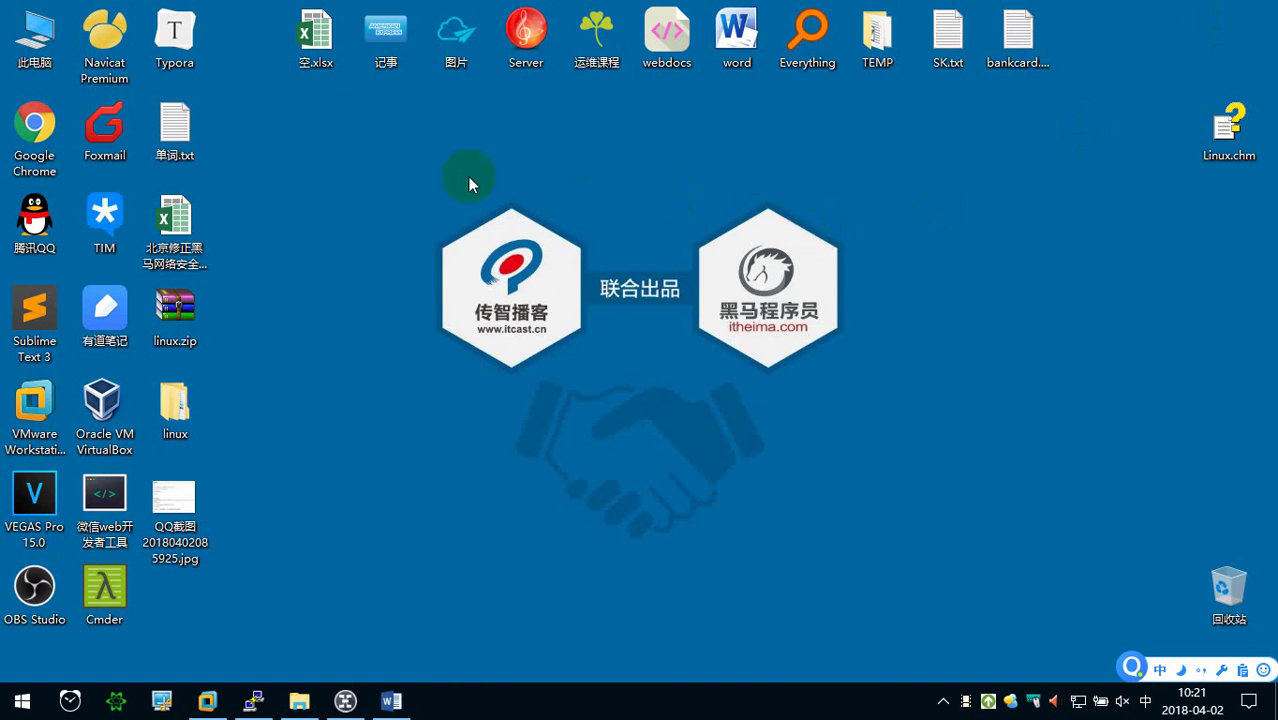
{"action": "right_click", "coordinate": [410, 177]}
{"action": "left_click", "coordinate": [448, 230]}
{"action": "right_click", "coordinate": [446, 226]}
{"action": "left_click", "coordinate": [482, 284]}
Open the network adapter list from the tray icon's network and internet settings.
{"action": "right_click", "coordinate": [1078, 700]}
{"action": "left_click", "coordinate": [1078, 668]}
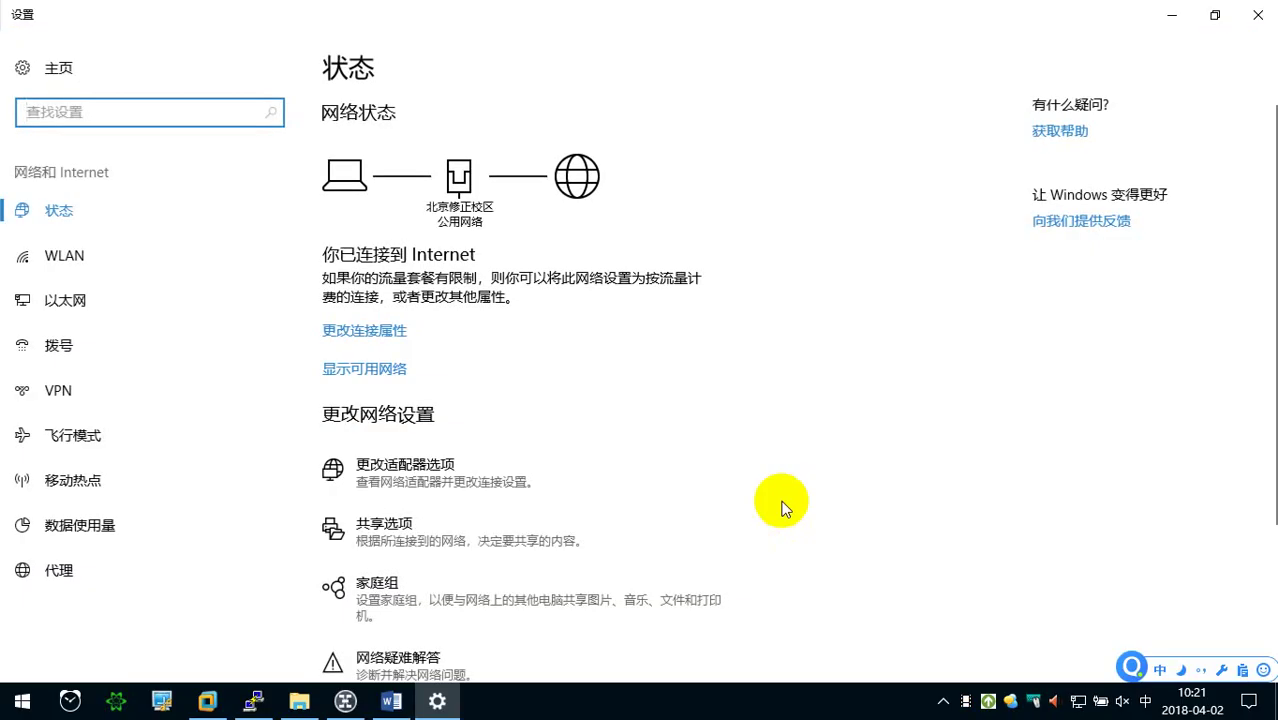
{"action": "scroll", "coordinate": [440, 395], "scroll_direction": "down", "scroll_amount": 2}
{"action": "left_click", "coordinate": [496, 276]}
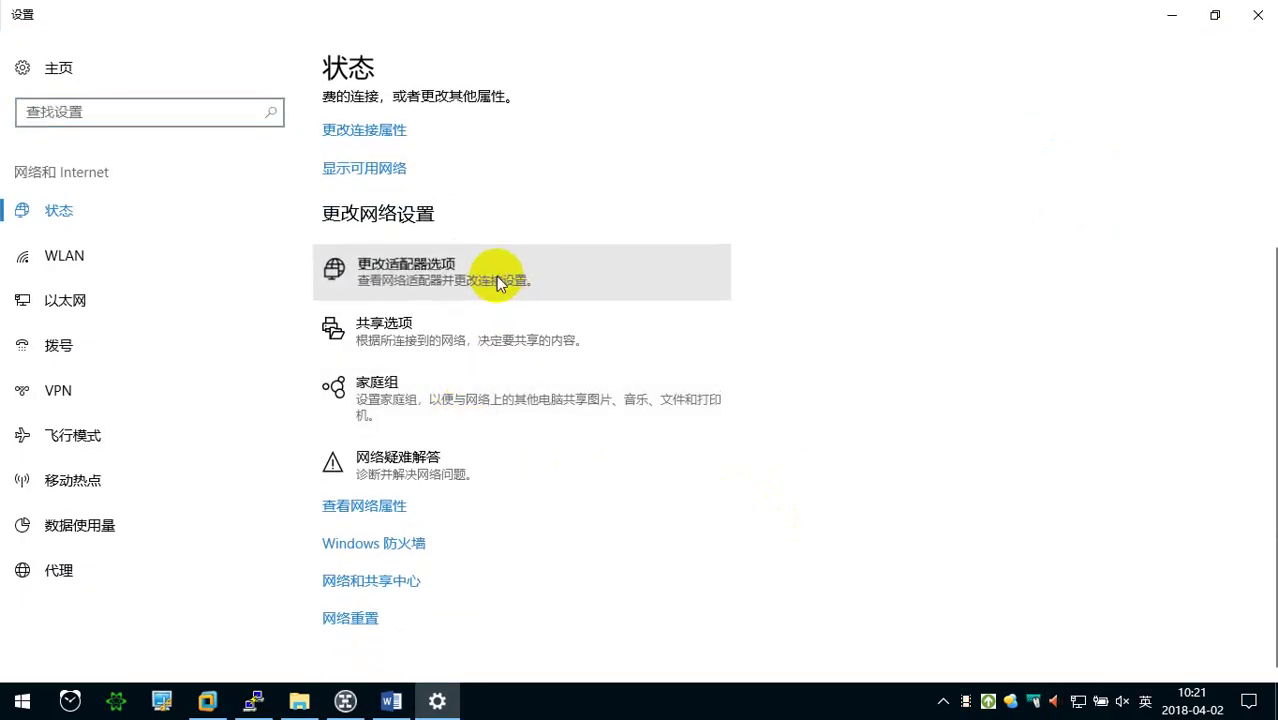
Switch the adapter view through large and medium icons to tiles, then select 以太网 2.
{"action": "right_click", "coordinate": [388, 238]}
{"action": "mouse_move", "coordinate": [534, 251]}
{"action": "left_click", "coordinate": [630, 256]}
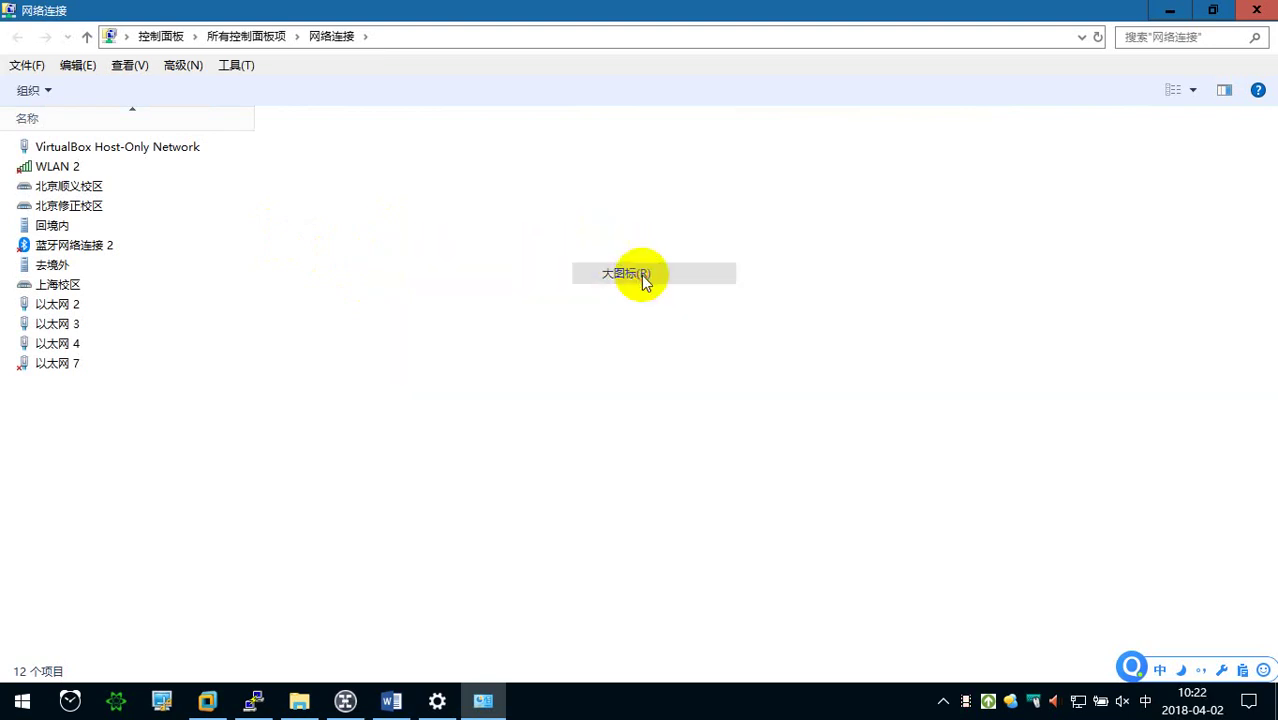
{"action": "right_click", "coordinate": [537, 304]}
{"action": "mouse_move", "coordinate": [633, 338]}
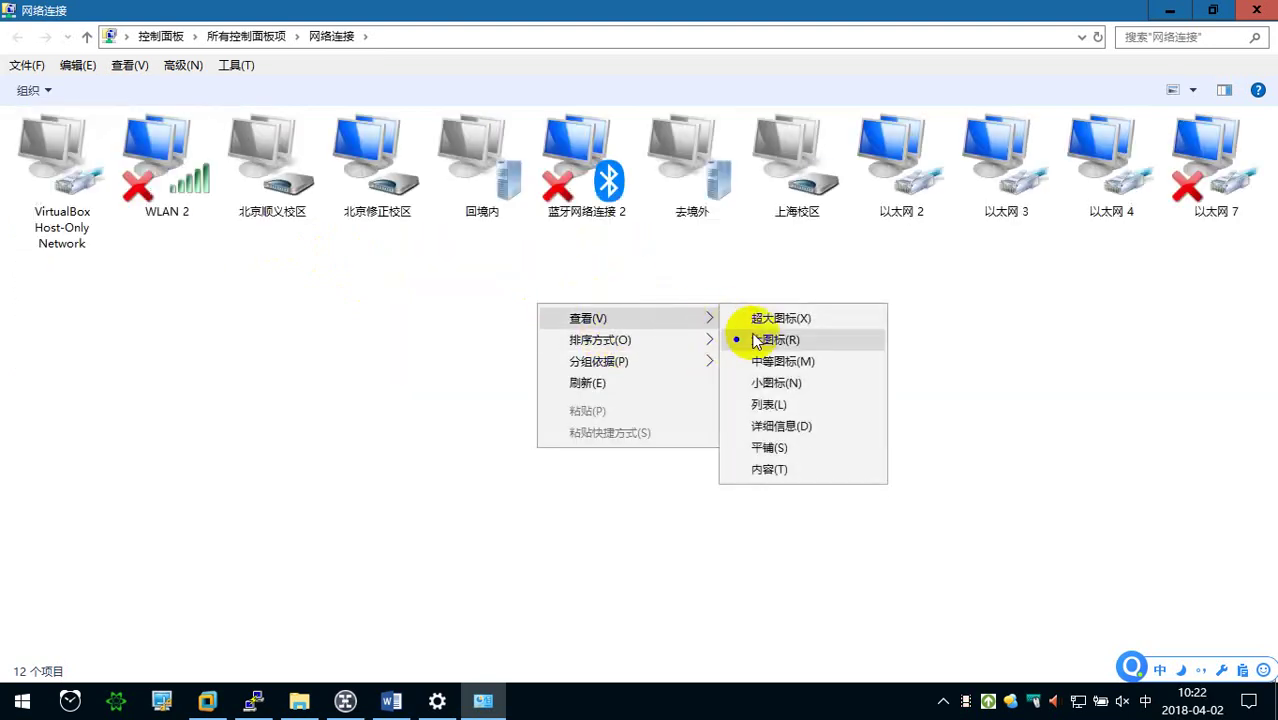
{"action": "left_click", "coordinate": [776, 360]}
{"action": "right_click", "coordinate": [545, 328]}
{"action": "mouse_move", "coordinate": [650, 348]}
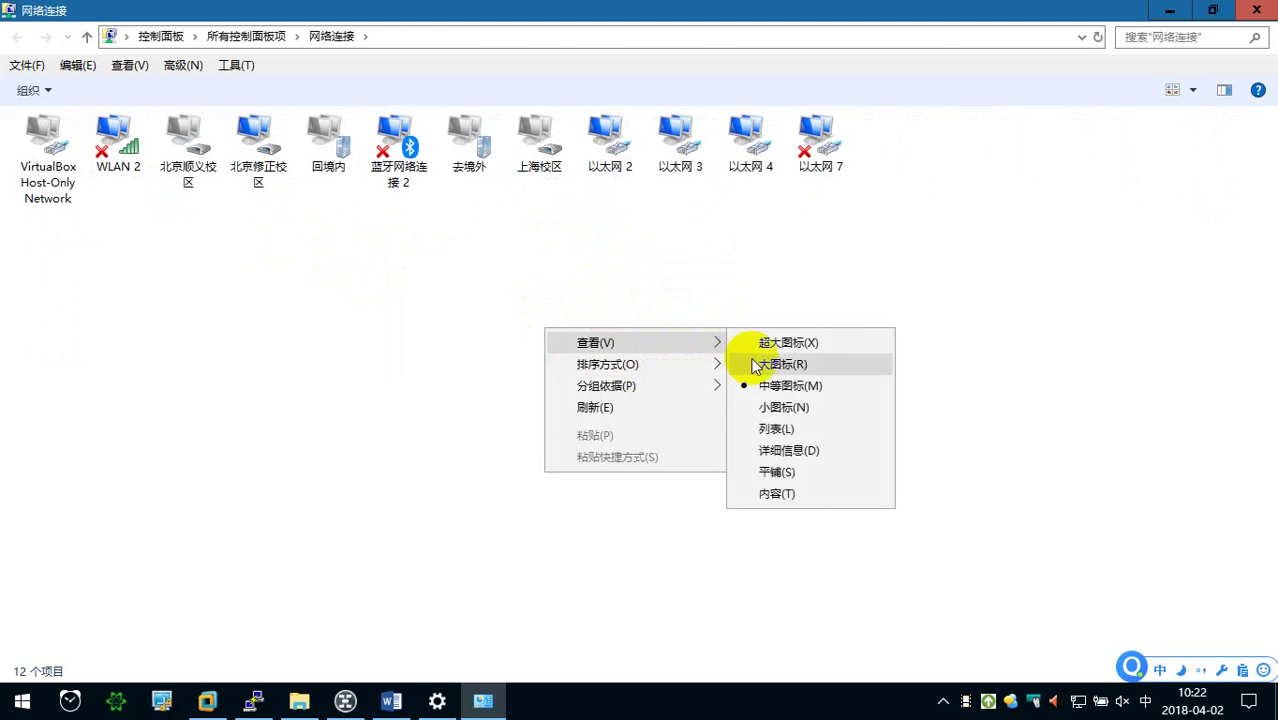
{"action": "left_click", "coordinate": [796, 474]}
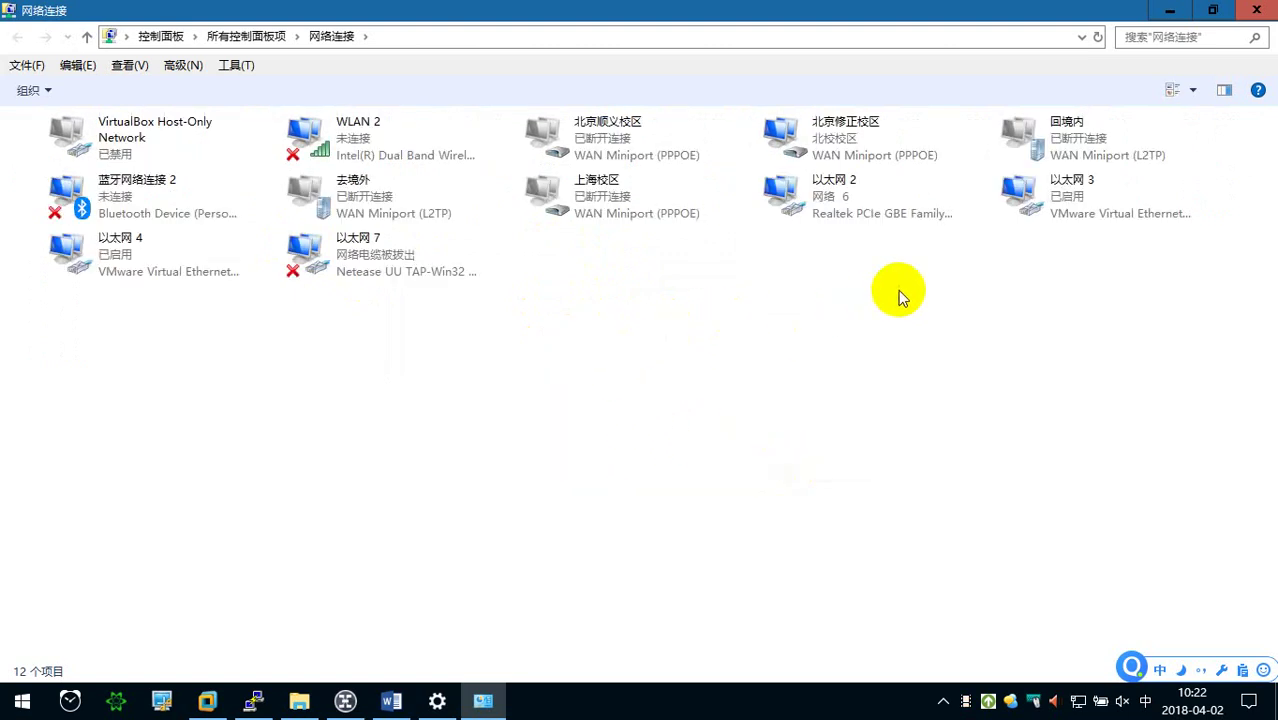
{"action": "left_click", "coordinate": [818, 205]}
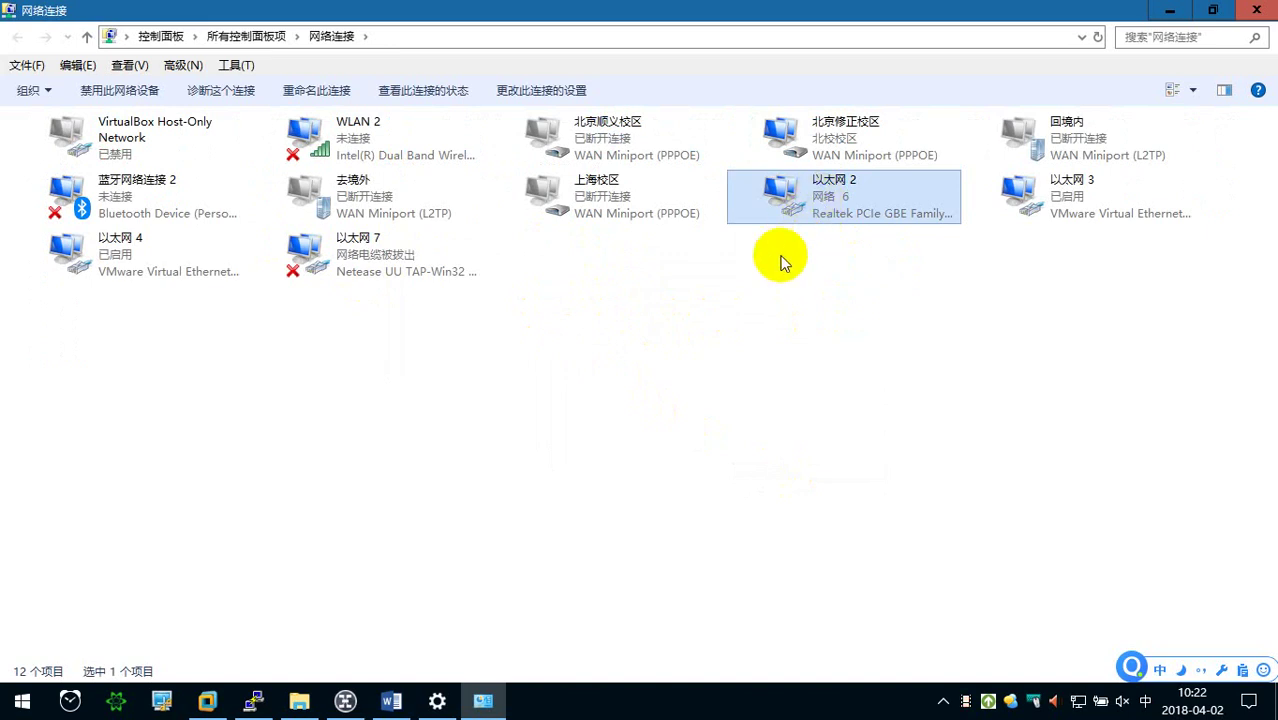
Show 以太网 2's status details to find its physical address, then return to Word.
{"action": "right_click", "coordinate": [777, 188]}
{"action": "left_click", "coordinate": [802, 240]}
{"action": "left_click", "coordinate": [540, 330]}
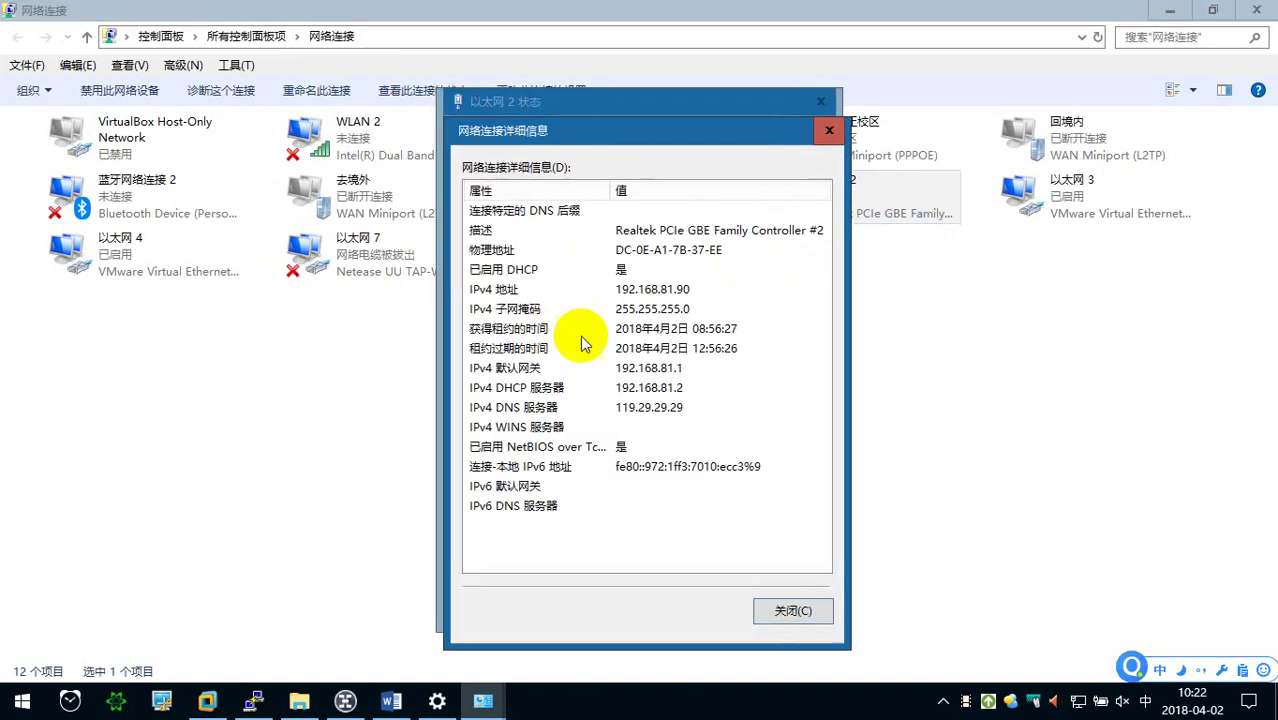
{"action": "left_click", "coordinate": [628, 251]}
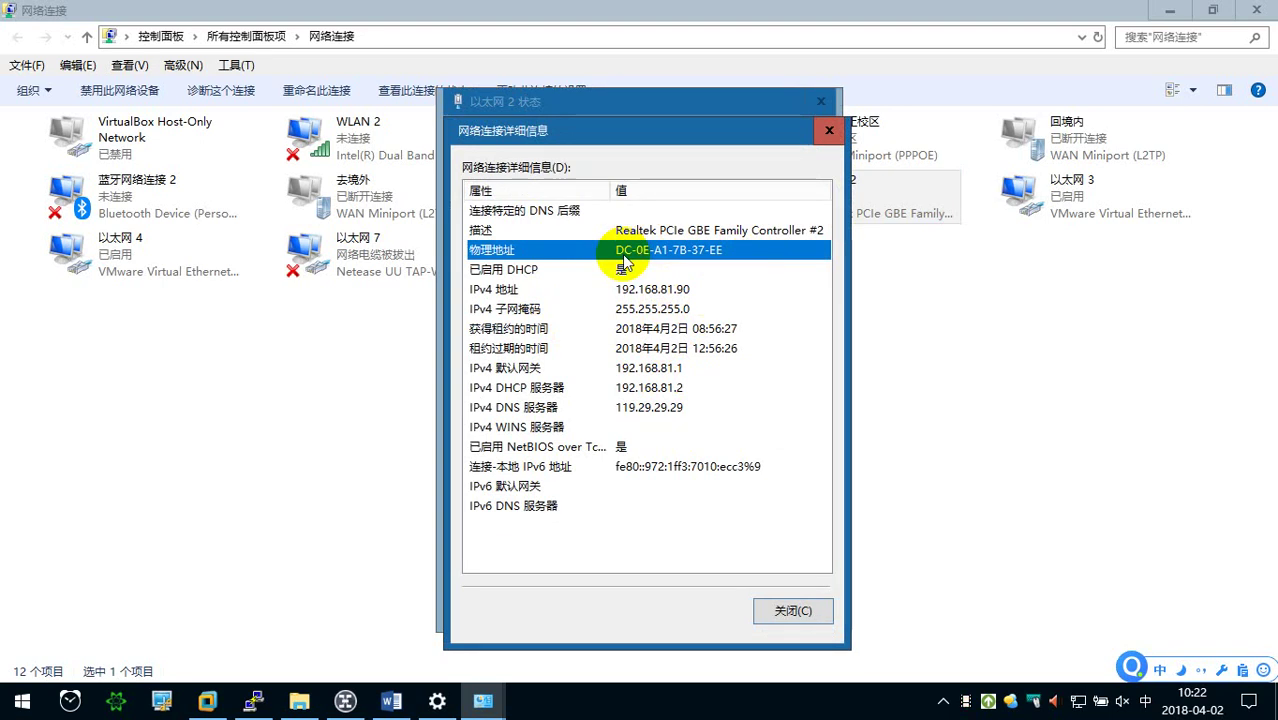
{"action": "left_click", "coordinate": [391, 700]}
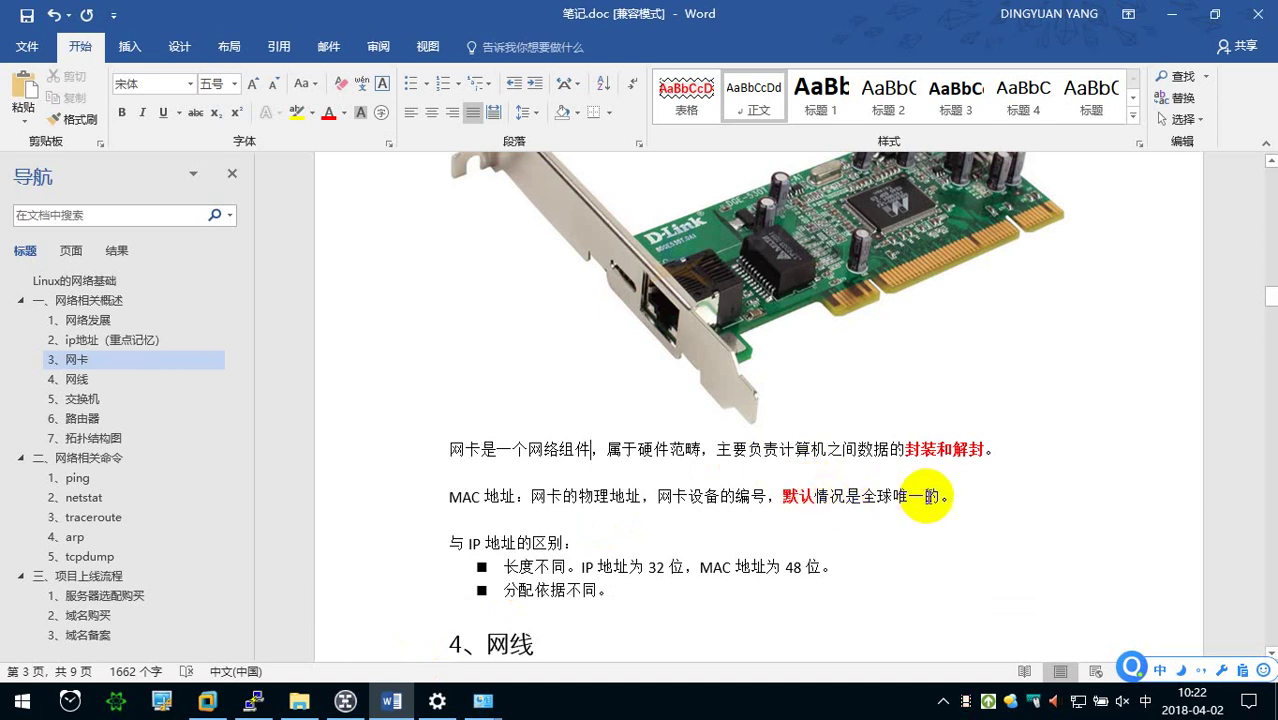
Append （16进制） after 全球唯一的 in the MAC address sentence.
{"action": "left_click", "coordinate": [940, 495]}
{"action": "type", "text": "（）"}
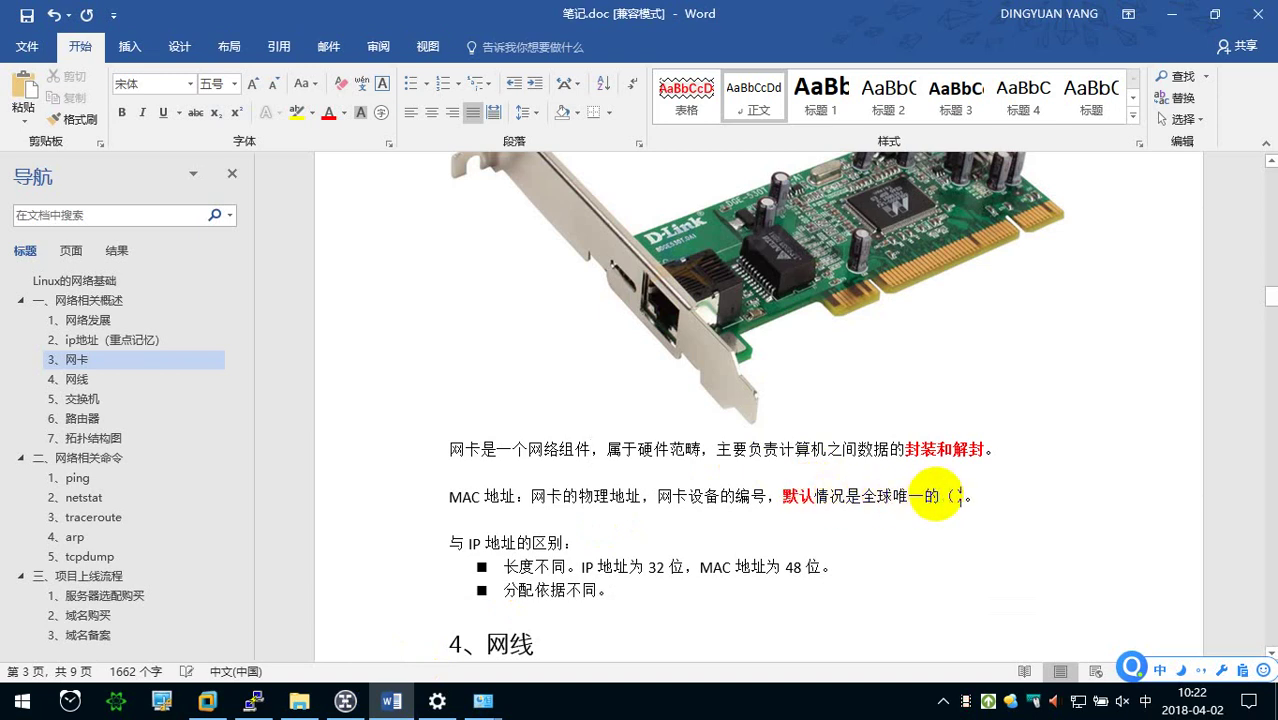
{"action": "type", "text": "16"}
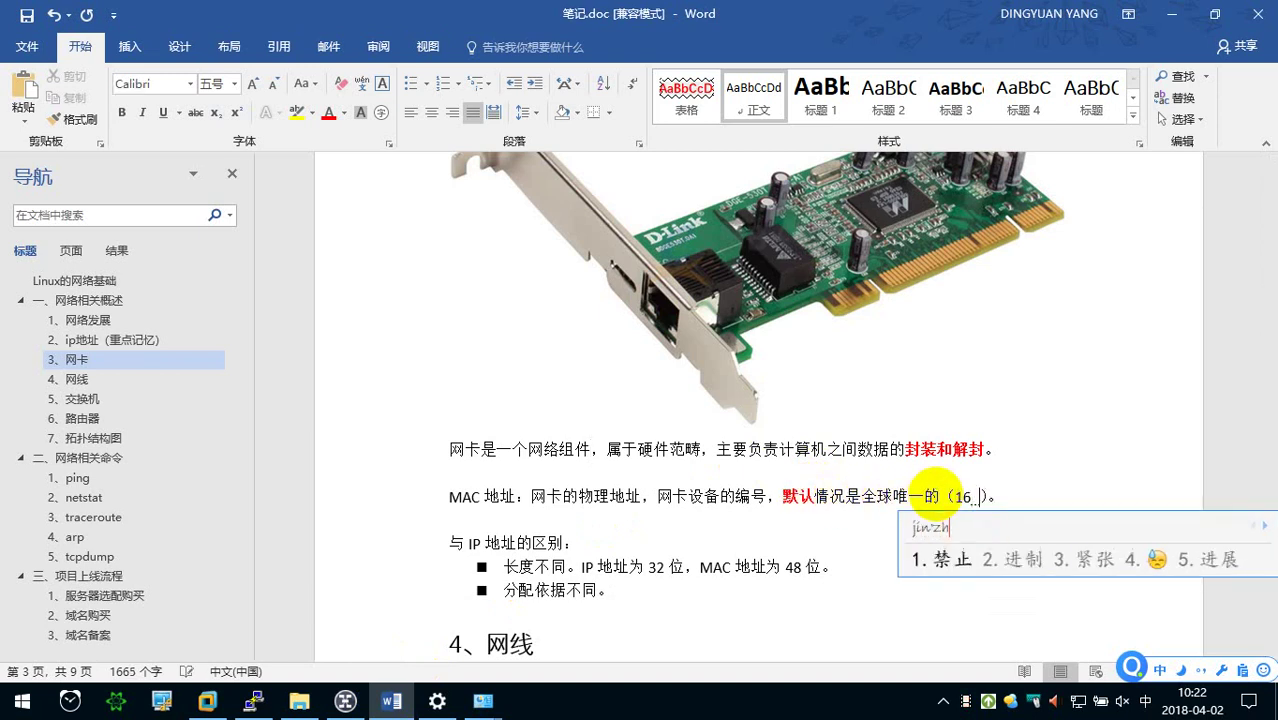
{"action": "type", "text": "进制"}
{"action": "left_click", "coordinate": [937, 495]}
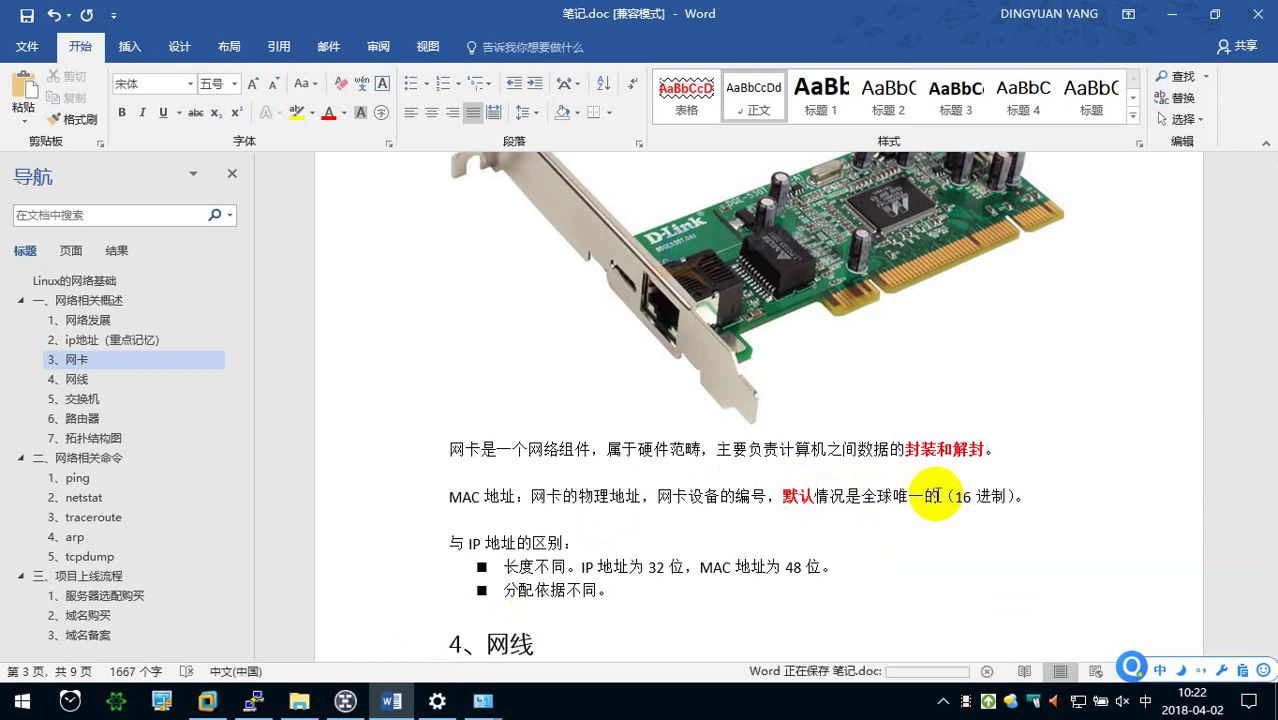
{"action": "scroll", "coordinate": [880, 480], "scroll_direction": "down", "scroll_amount": 1}
Switch to Notepad++ and create a new document tab.
{"action": "left_click", "coordinate": [1027, 464]}
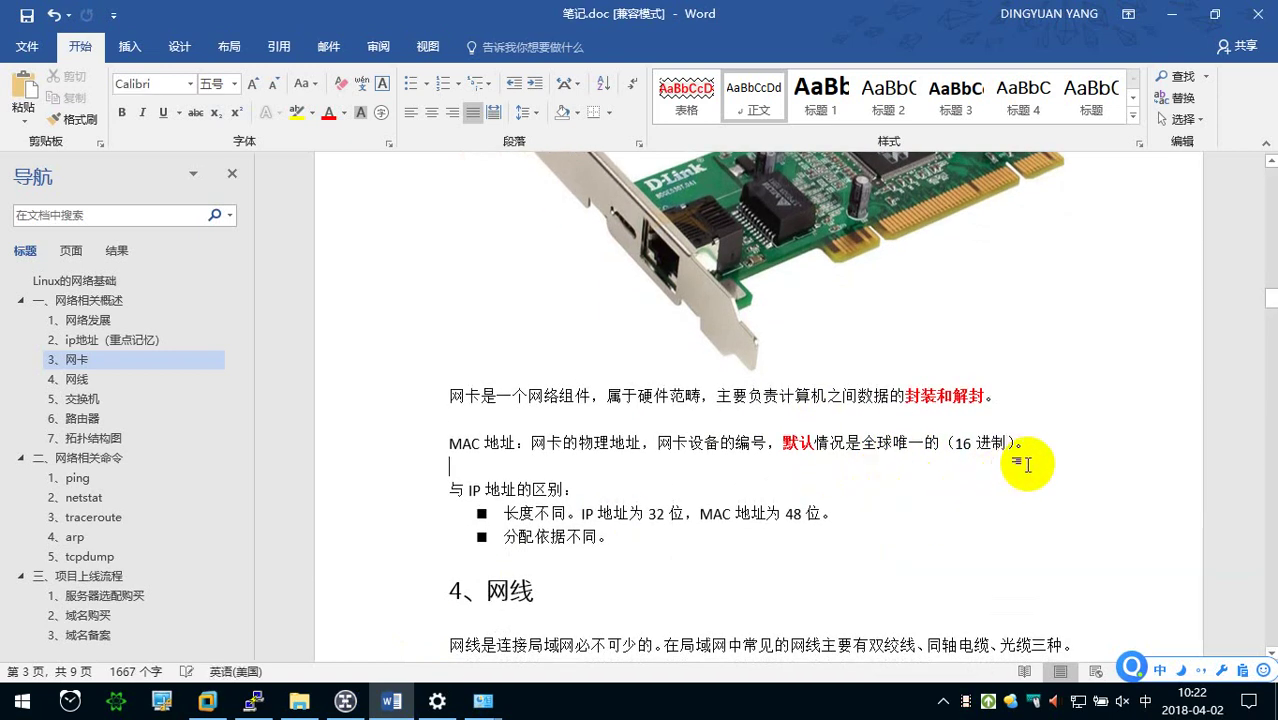
{"action": "key", "text": "super"}
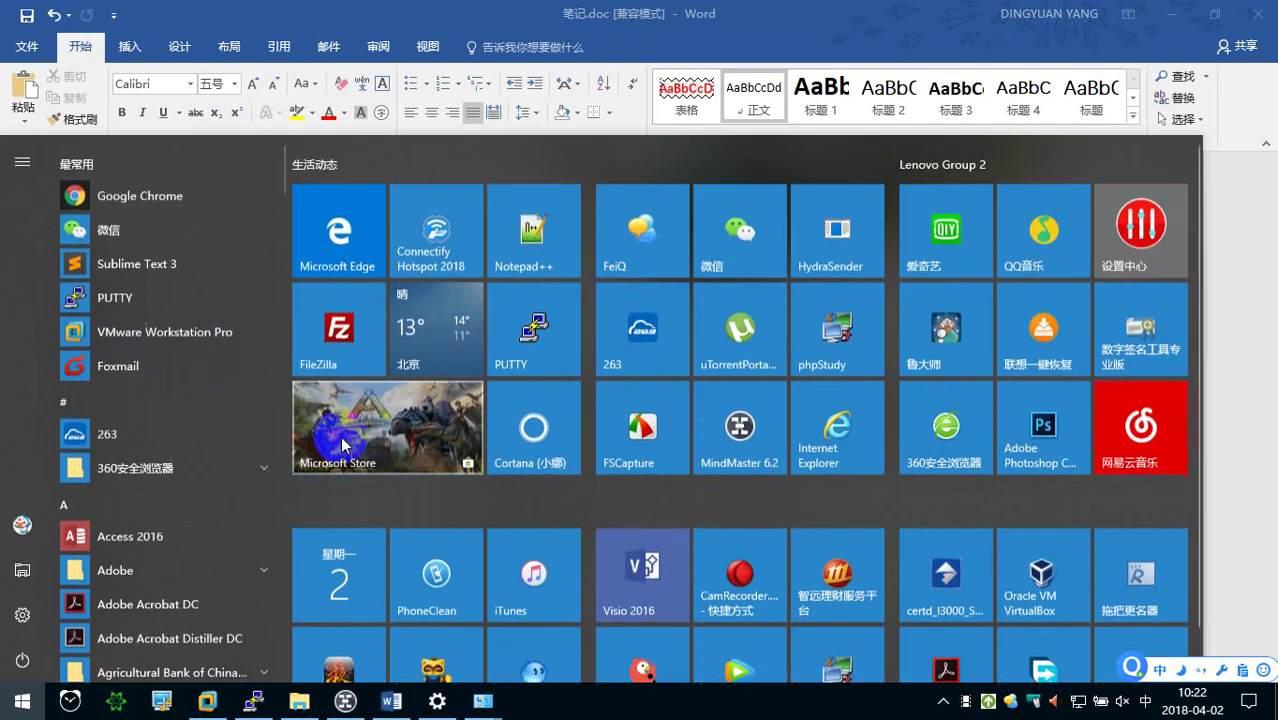
{"action": "key", "text": "Escape"}
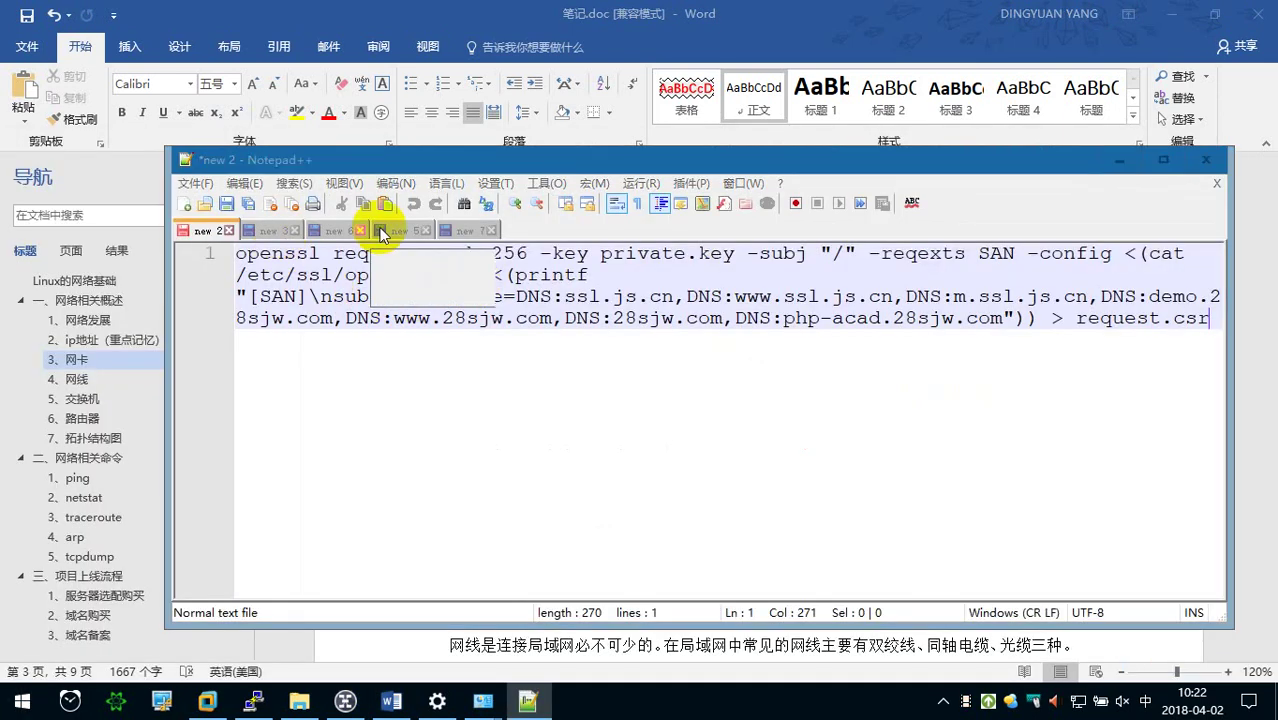
{"action": "left_click", "coordinate": [468, 230]}
{"action": "left_click", "coordinate": [184, 204]}
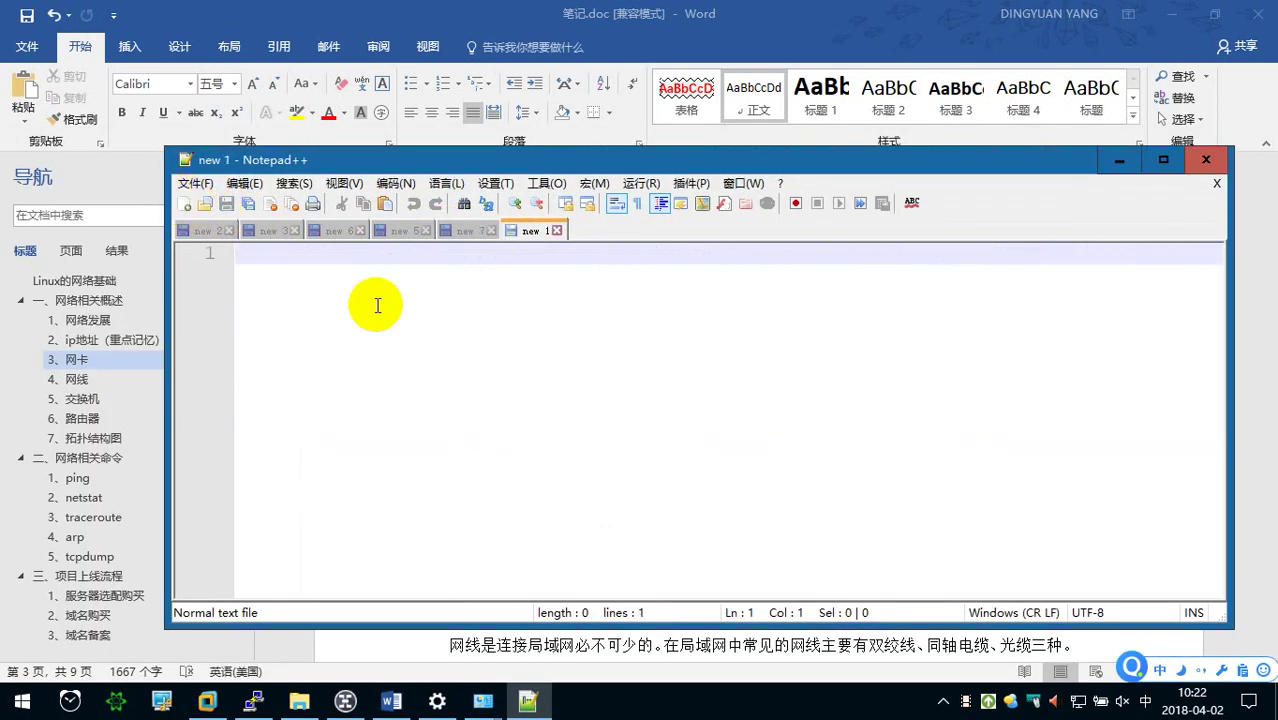
Type the numbers 1 through 10 on separate lines, then add a tab after the first 1.
{"action": "type", "text": "1"}
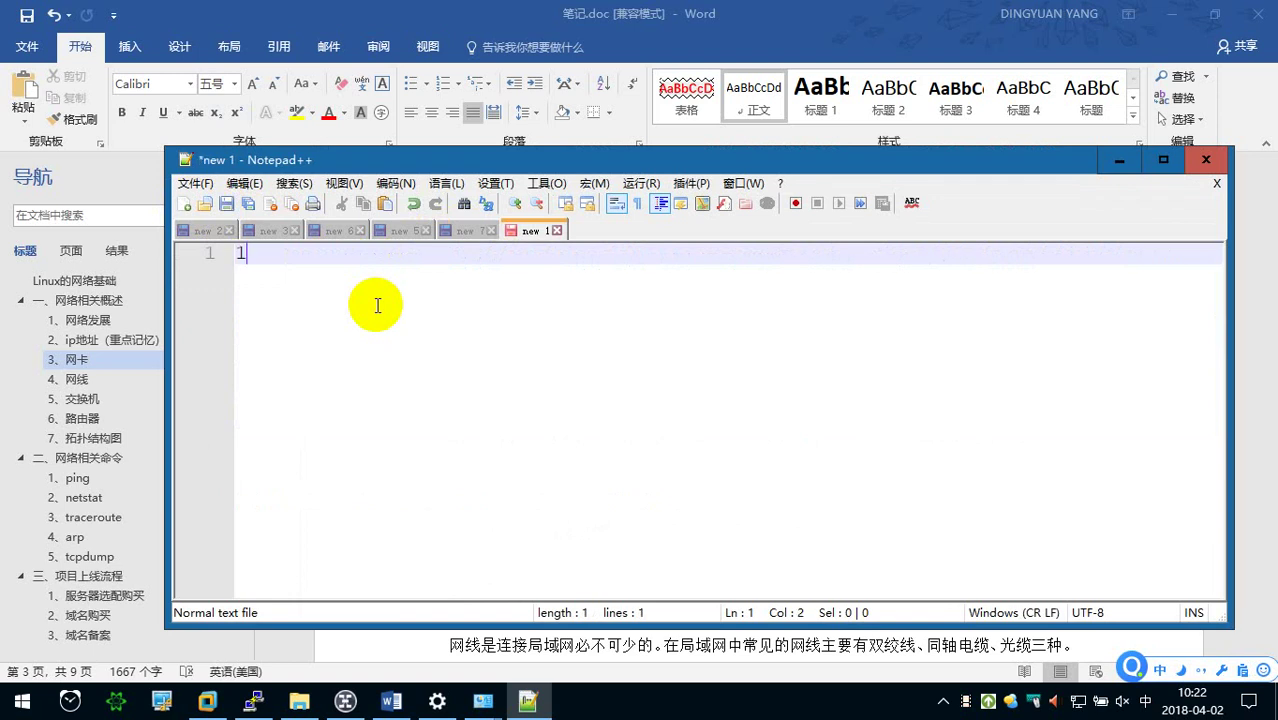
{"action": "key", "text": "Return"}
{"action": "type", "text": "2"}
{"action": "key", "text": "Return"}
{"action": "type", "text": "3 4 5 6 7"}
{"action": "key", "text": "Return"}
{"action": "type", "text": "8"}
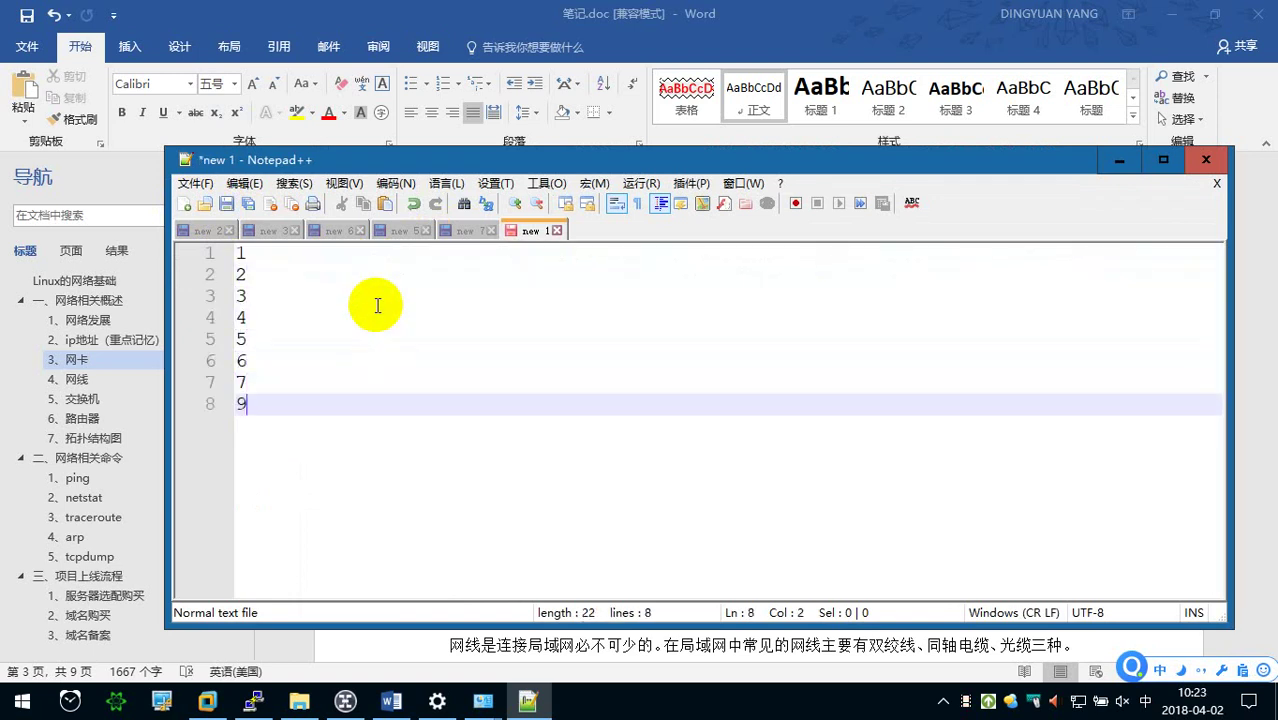
{"action": "key", "text": "Return"}
{"action": "type", "text": "9"}
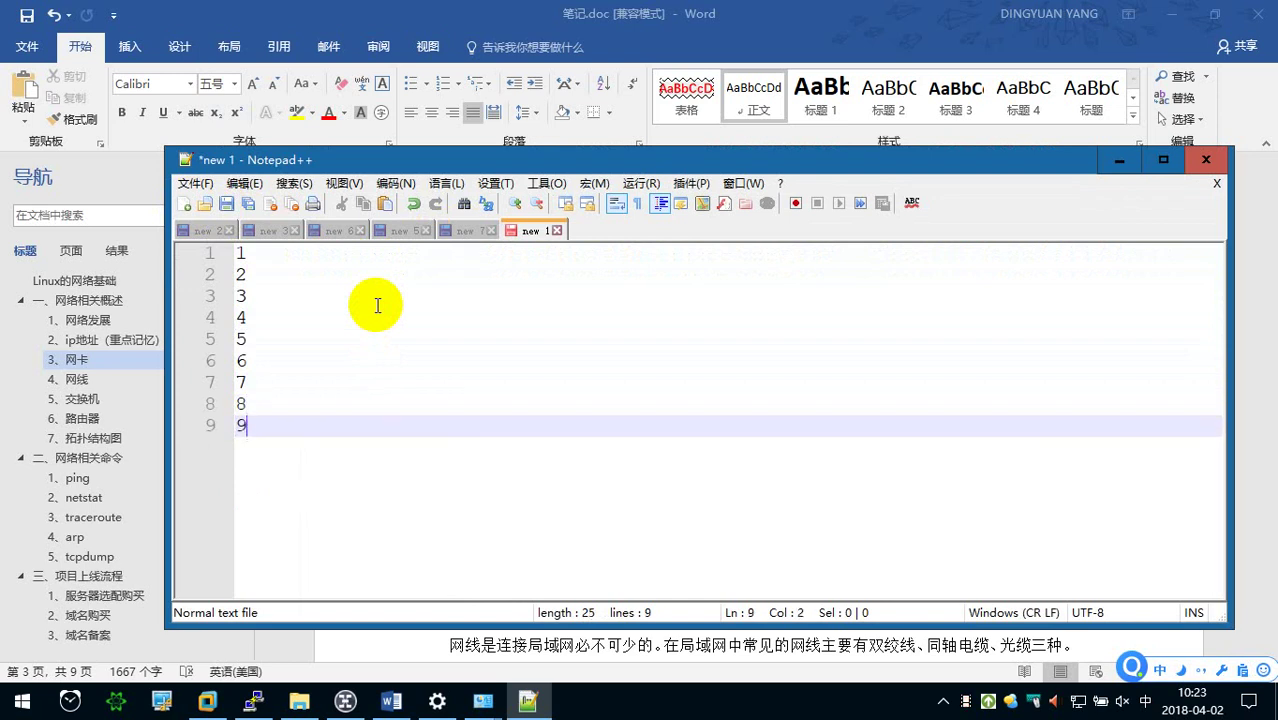
{"action": "key", "text": "Return"}
{"action": "type", "text": "0"}
{"action": "key", "text": "Left"}
{"action": "type", "text": "1"}
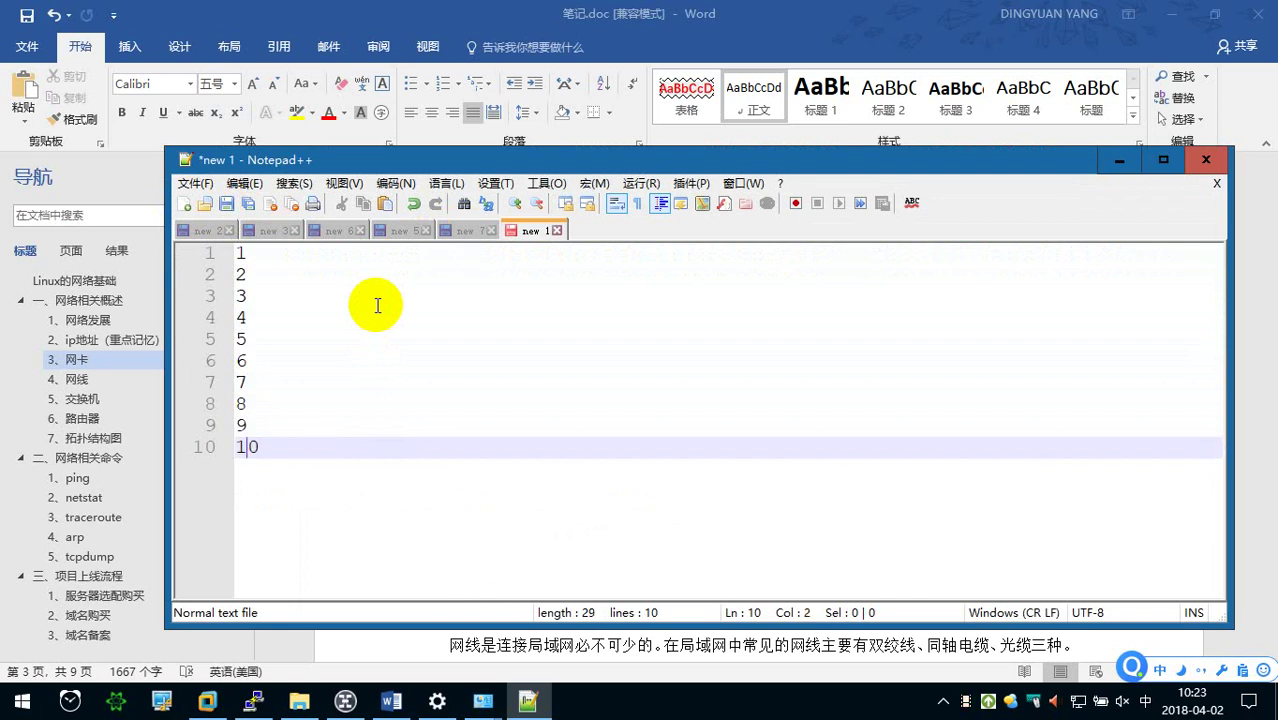
{"action": "left_click", "coordinate": [353, 251]}
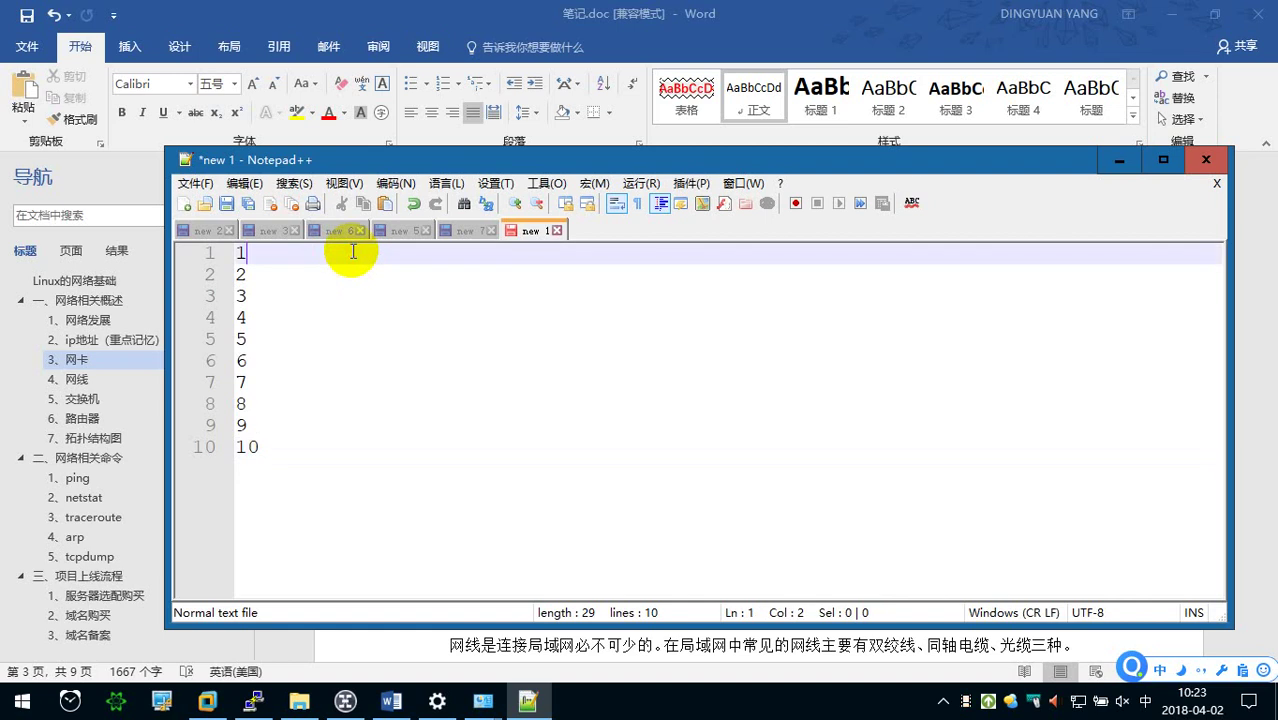
{"action": "key", "text": "Tab"}
{"action": "key", "text": "Tab"}
{"action": "key", "text": "Tab"}
Put a 0 after the tab spacing on the first line.
{"action": "type", "text": "0"}
{"action": "key", "text": "Return"}
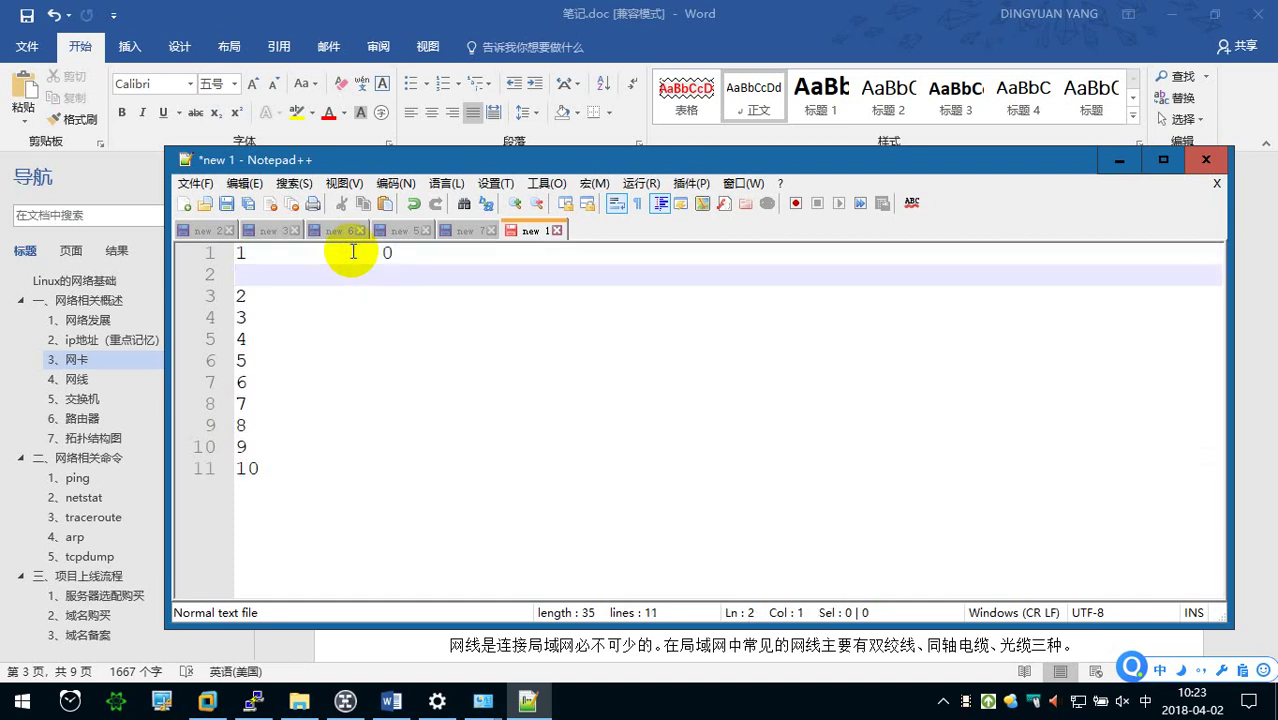
{"action": "key", "text": "BackSpace"}
Below the 1–10 list, type binary 0, 1, 10, 11, 100, 101, 110, 111 on separate lines.
{"action": "left_click", "coordinate": [354, 468]}
{"action": "key", "text": "Return"}
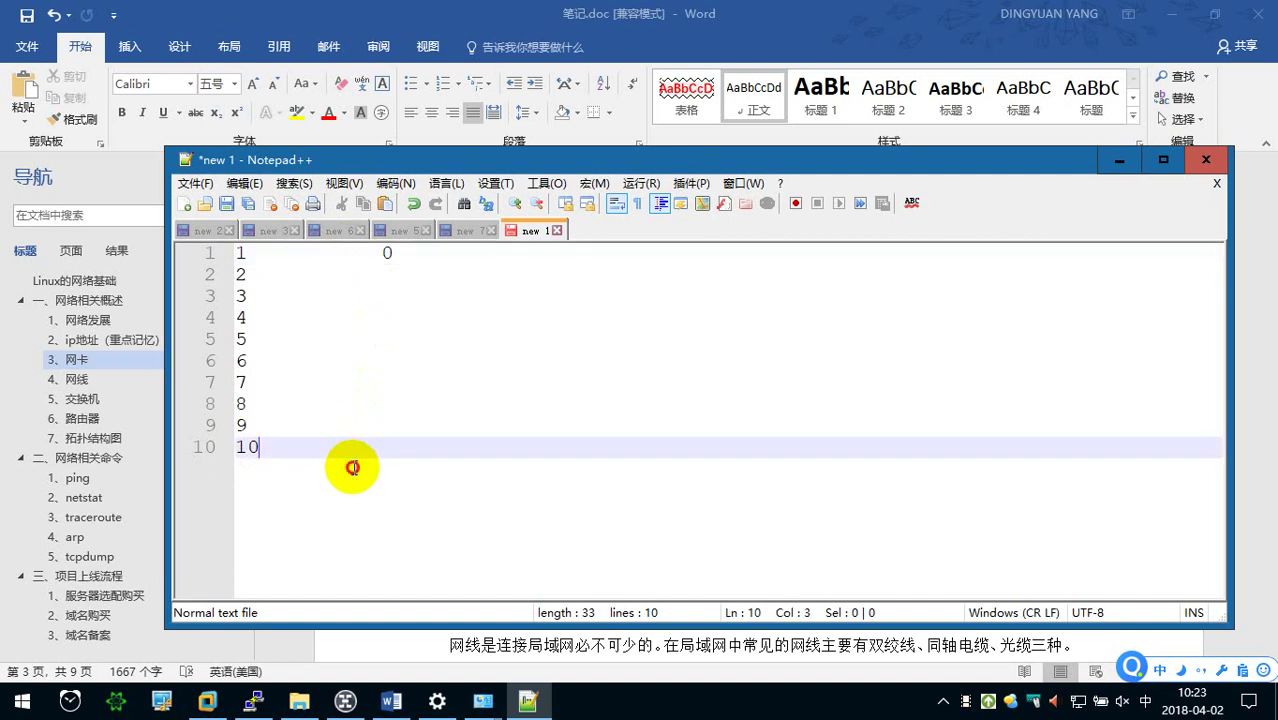
{"action": "key", "text": "Return"}
{"action": "key", "text": "Return"}
{"action": "type", "text": "0"}
{"action": "key", "text": "Return"}
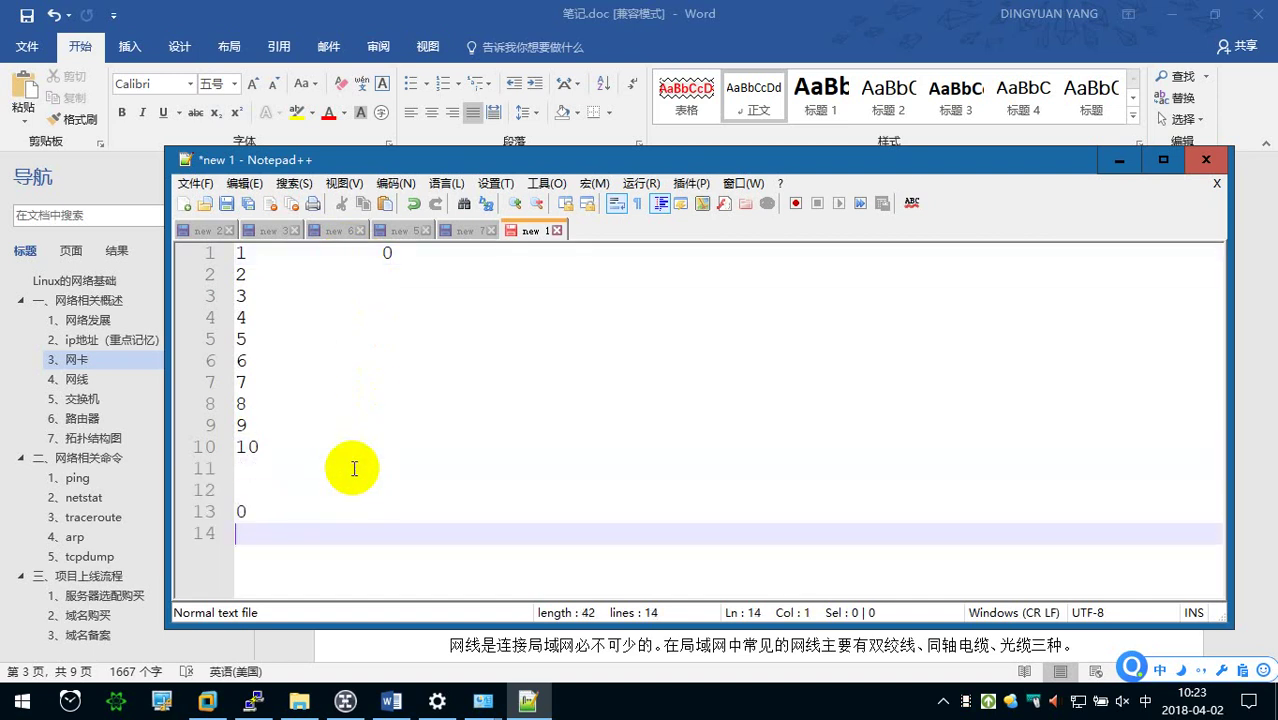
{"action": "type", "text": "1"}
{"action": "key", "text": "Return"}
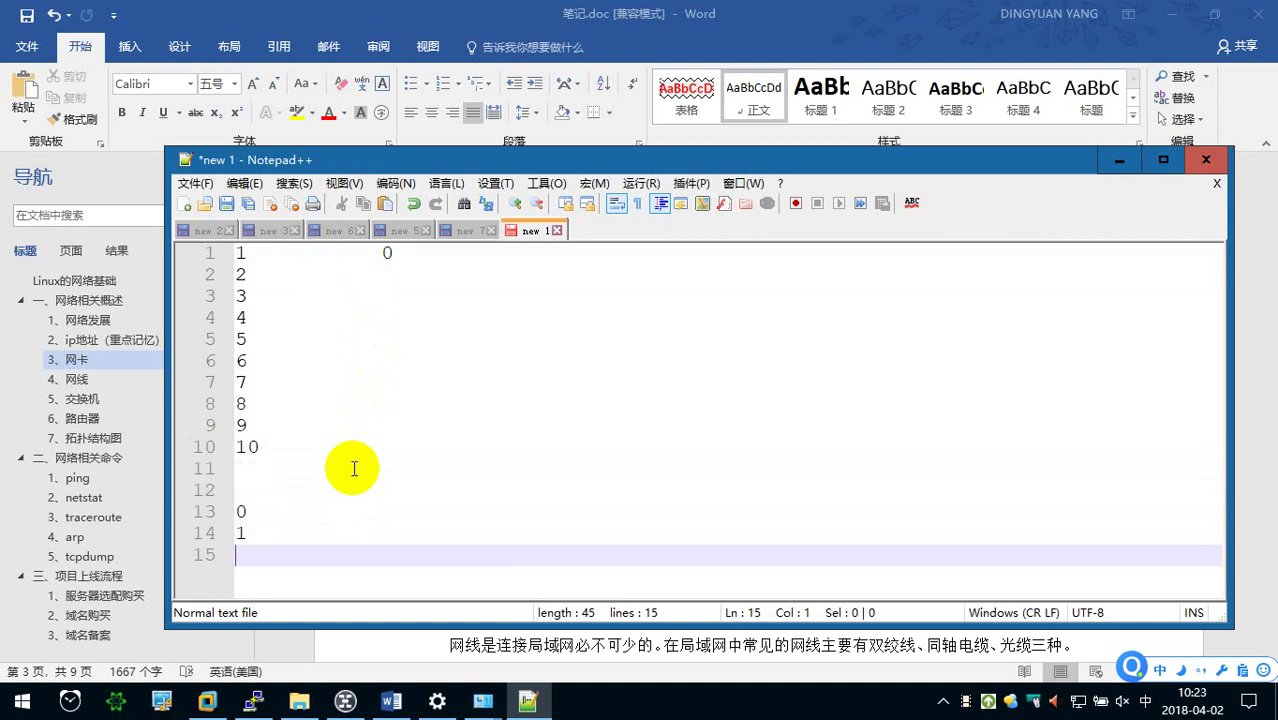
{"action": "type", "text": "10"}
{"action": "key", "text": "Return"}
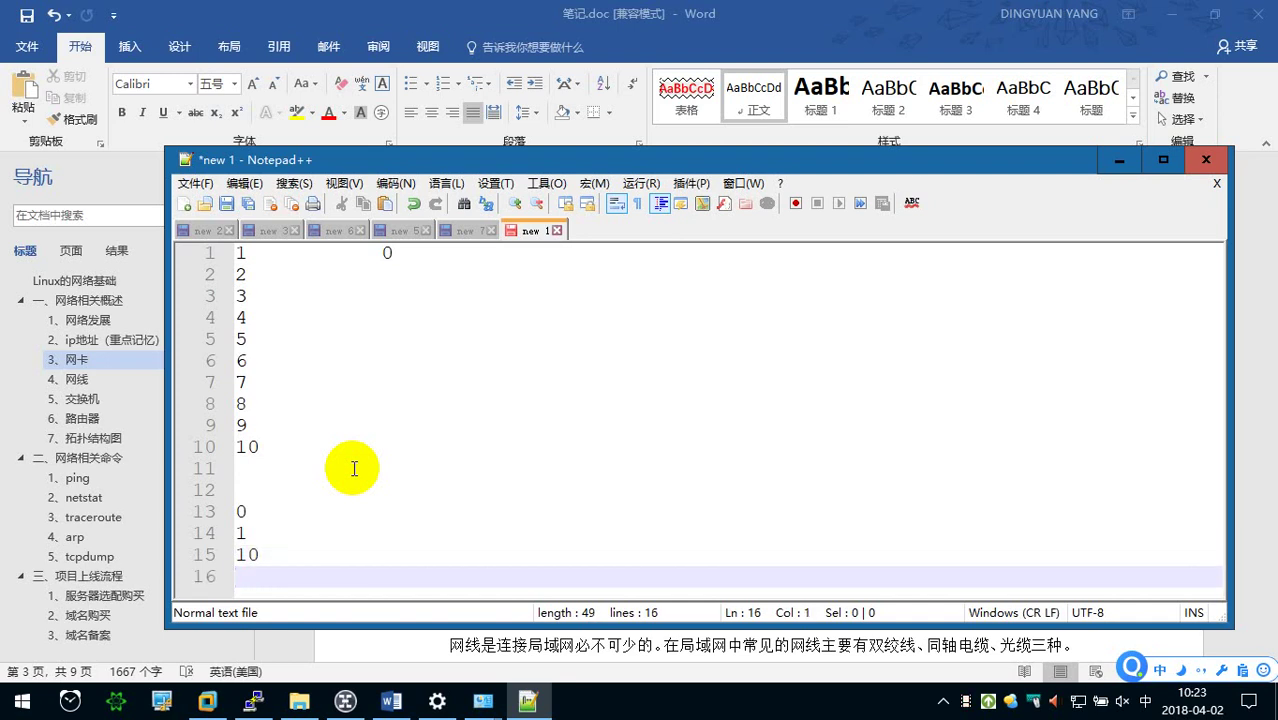
{"action": "type", "text": "11"}
{"action": "key", "text": "Return"}
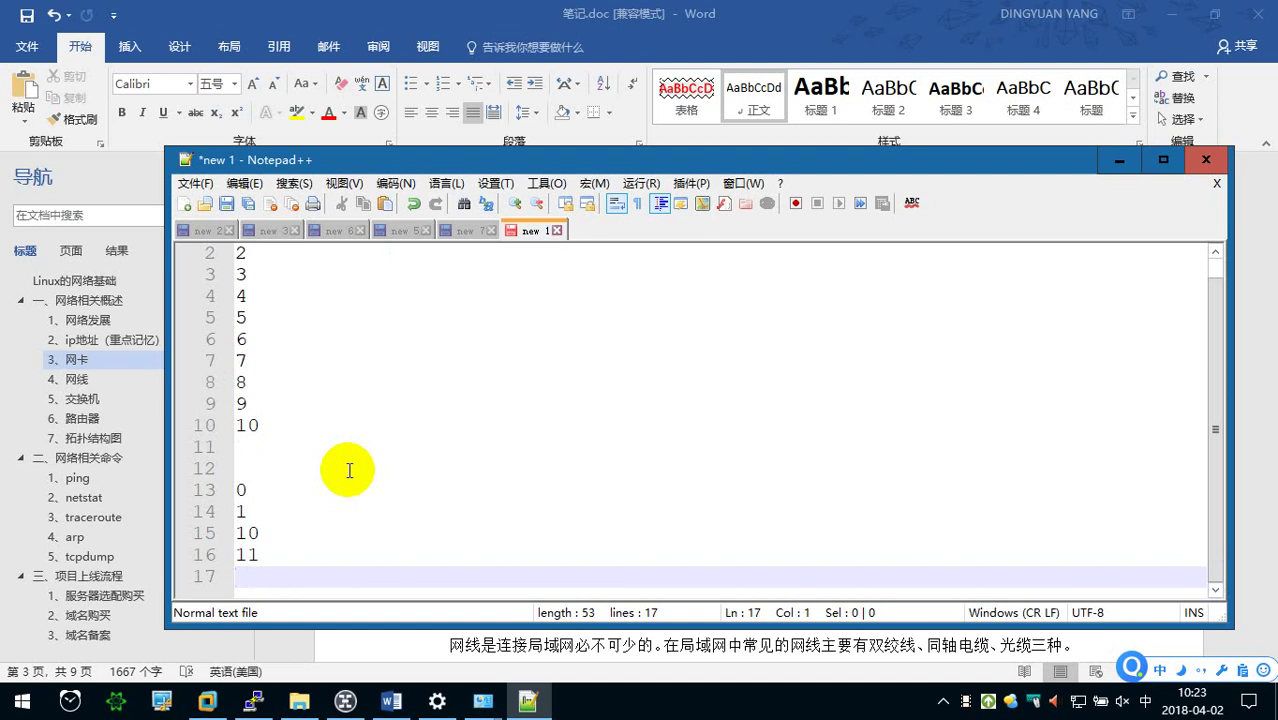
{"action": "type", "text": "100"}
{"action": "key", "text": "Return"}
{"action": "type", "text": "101"}
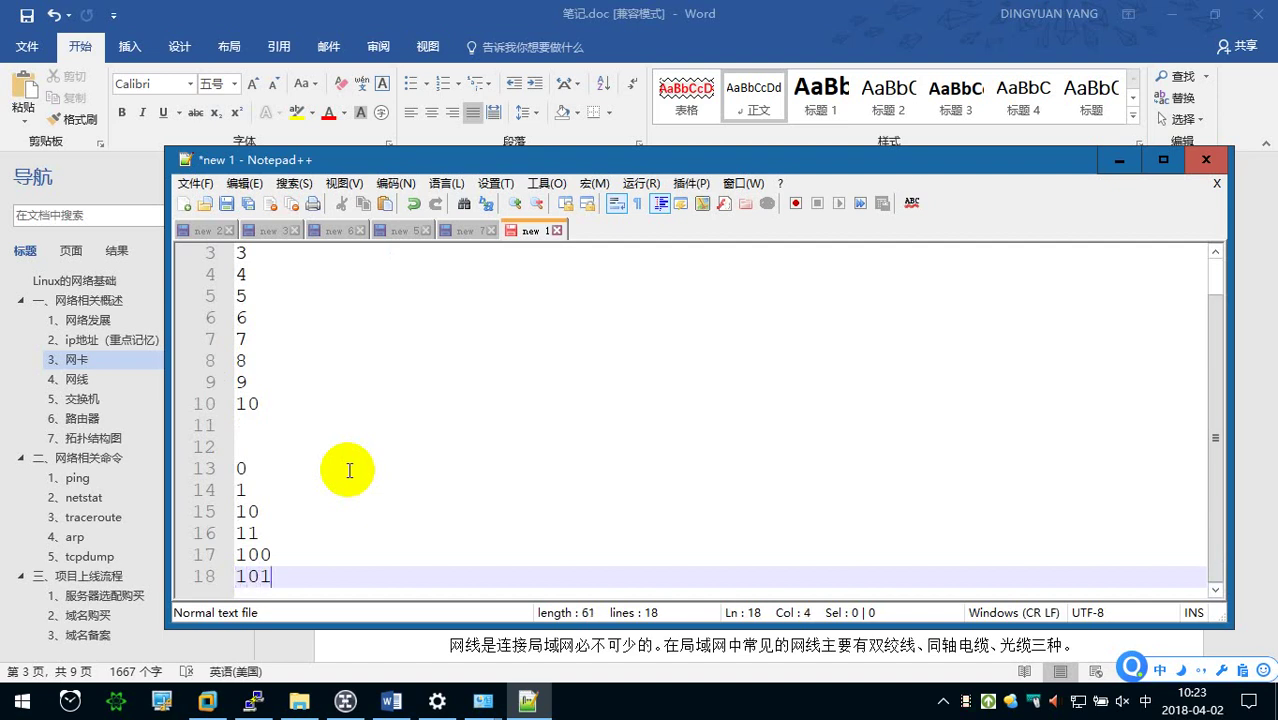
{"action": "key", "text": "Return"}
{"action": "type", "text": "110"}
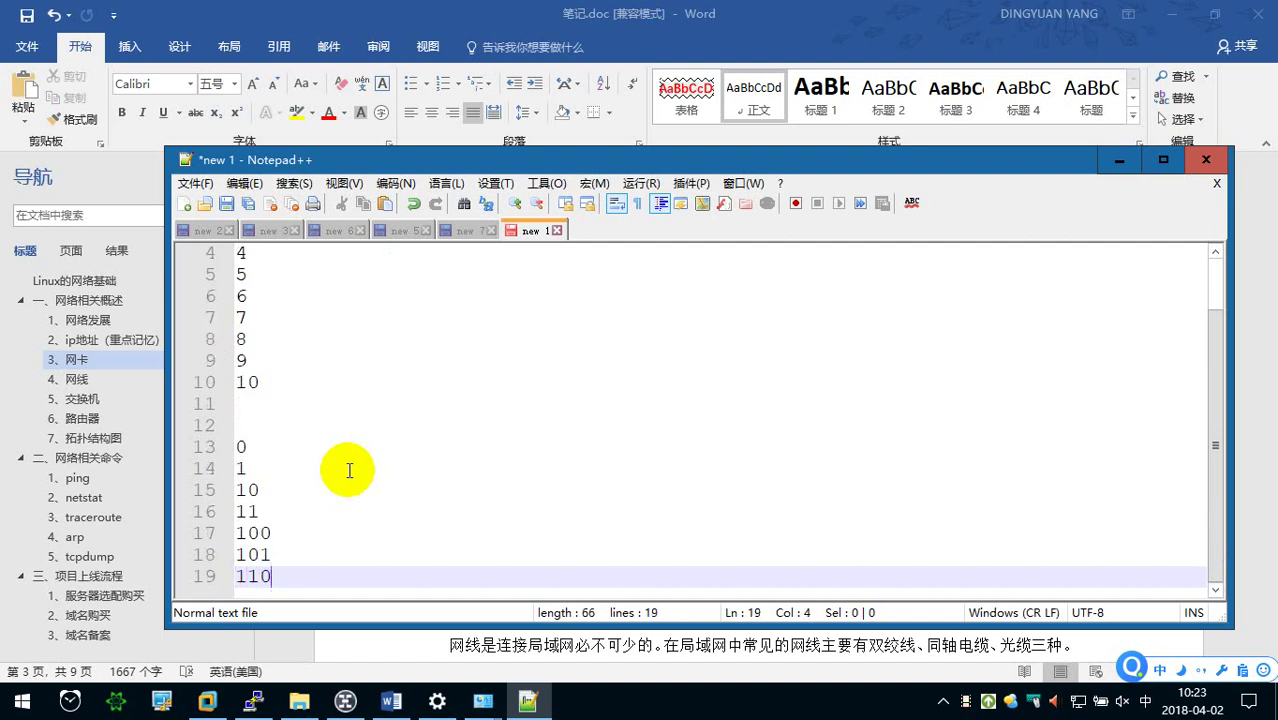
{"action": "key", "text": "Return"}
{"action": "type", "text": "111"}
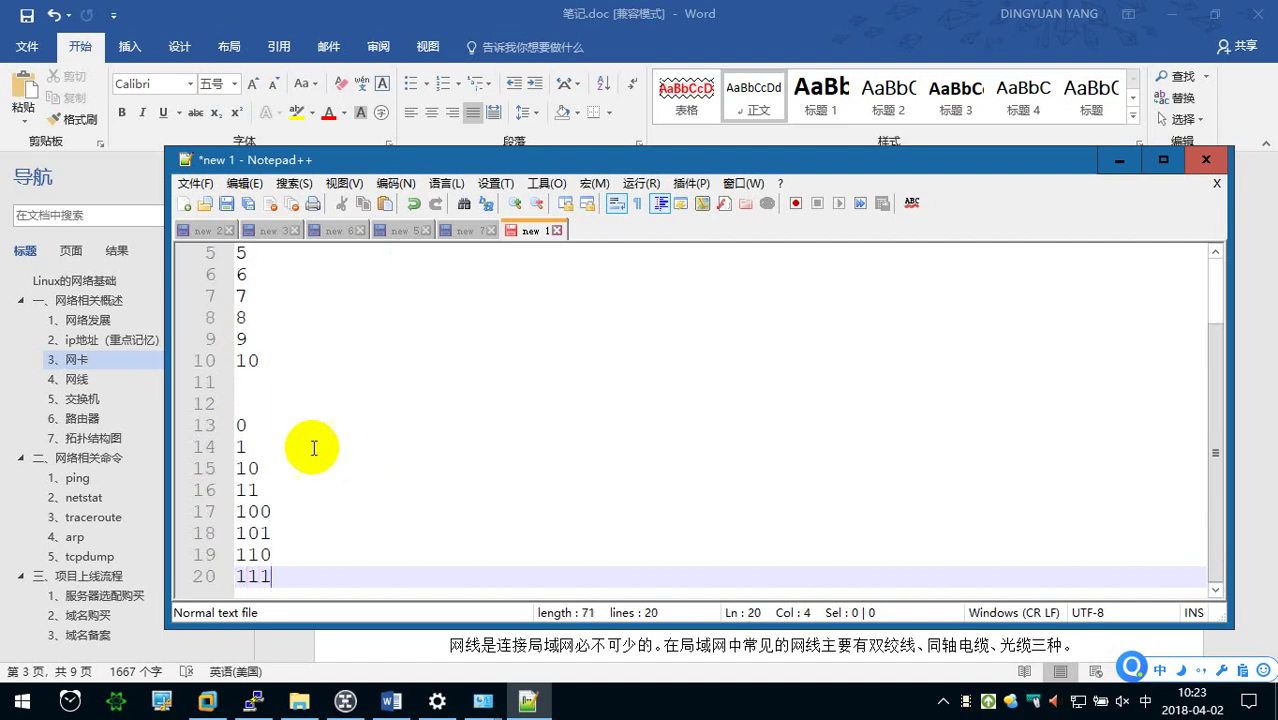
Step through and highlight the binary lines, then add a blank line below 111.
{"action": "left_click", "coordinate": [267, 424]}
{"action": "left_click", "coordinate": [266, 447]}
{"action": "left_click", "coordinate": [266, 468]}
{"action": "left_click", "coordinate": [279, 489]}
{"action": "left_click", "coordinate": [285, 511]}
{"action": "left_click", "coordinate": [295, 533]}
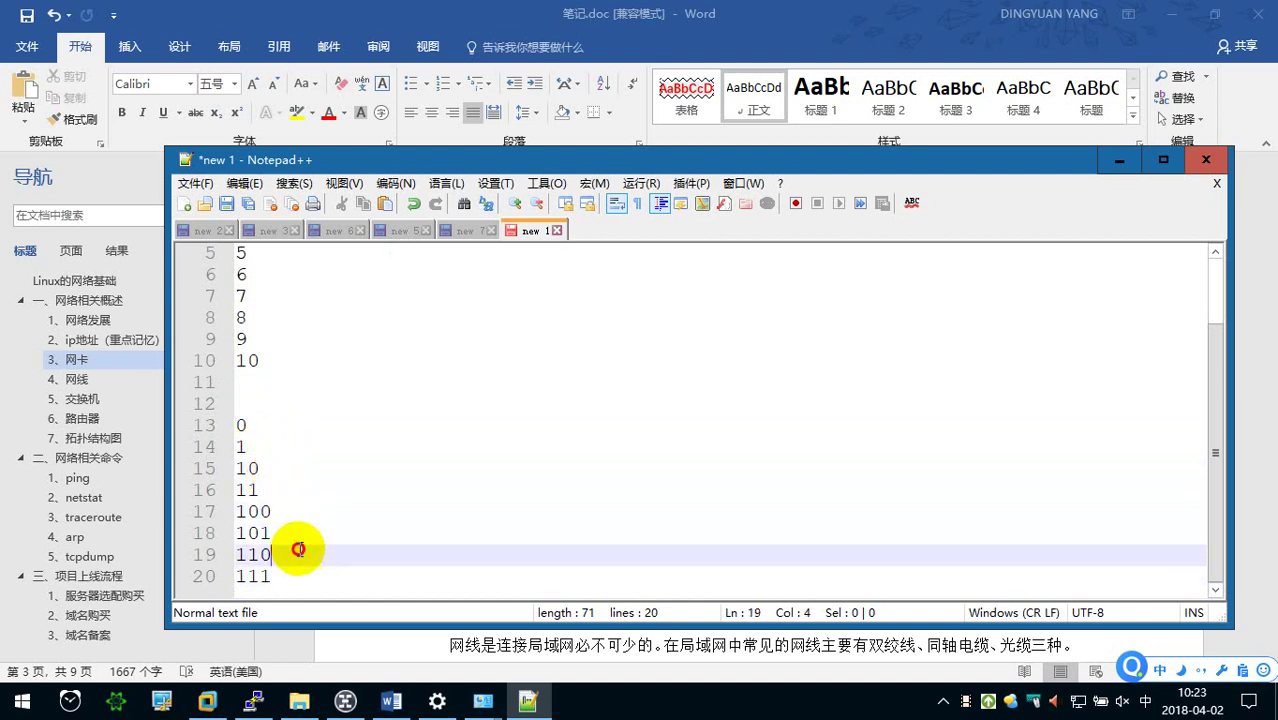
{"action": "left_click", "coordinate": [303, 554]}
{"action": "left_click", "coordinate": [306, 574]}
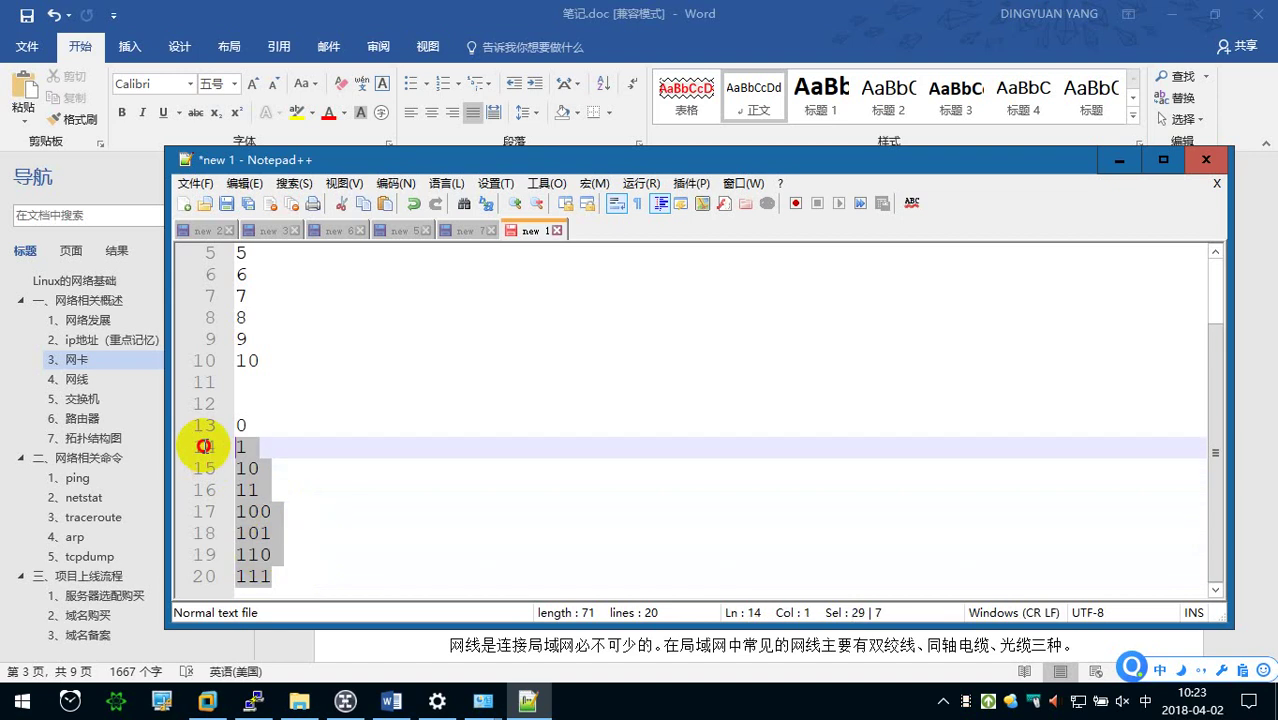
{"action": "left_click_drag", "start_coordinate": [306, 574], "coordinate": [200, 424]}
{"action": "left_click", "coordinate": [463, 498]}
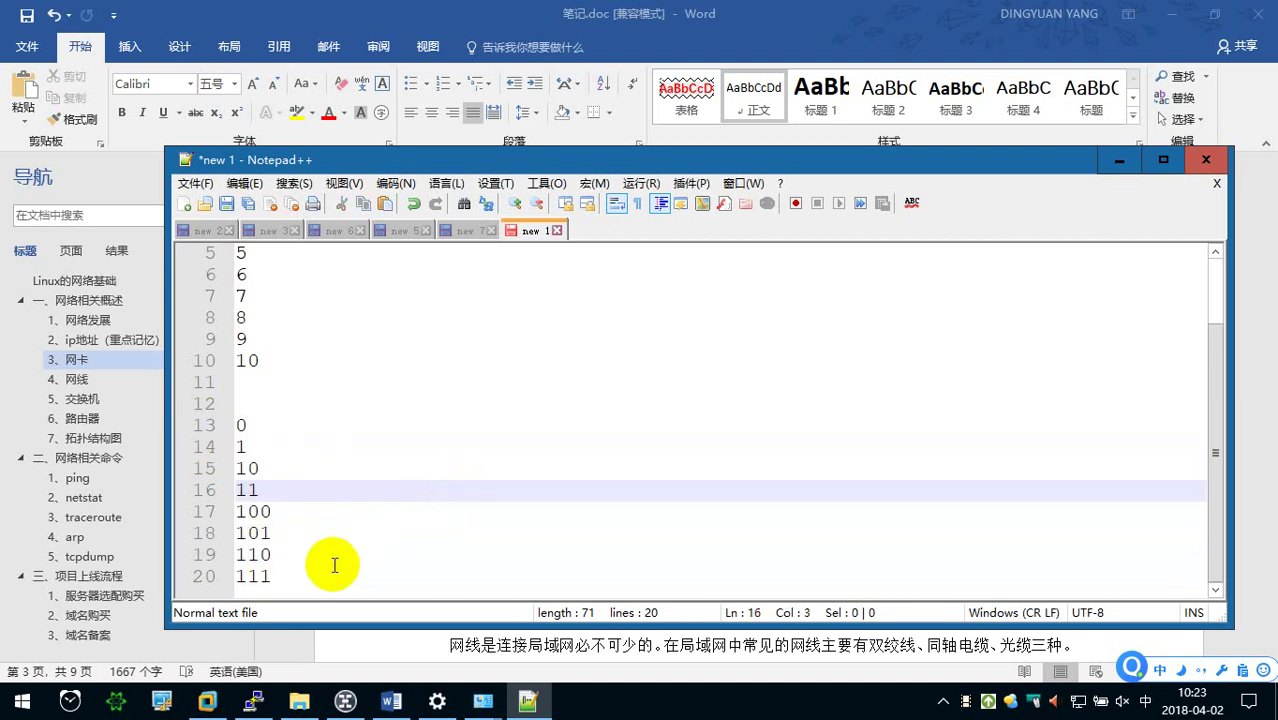
{"action": "left_click", "coordinate": [284, 572]}
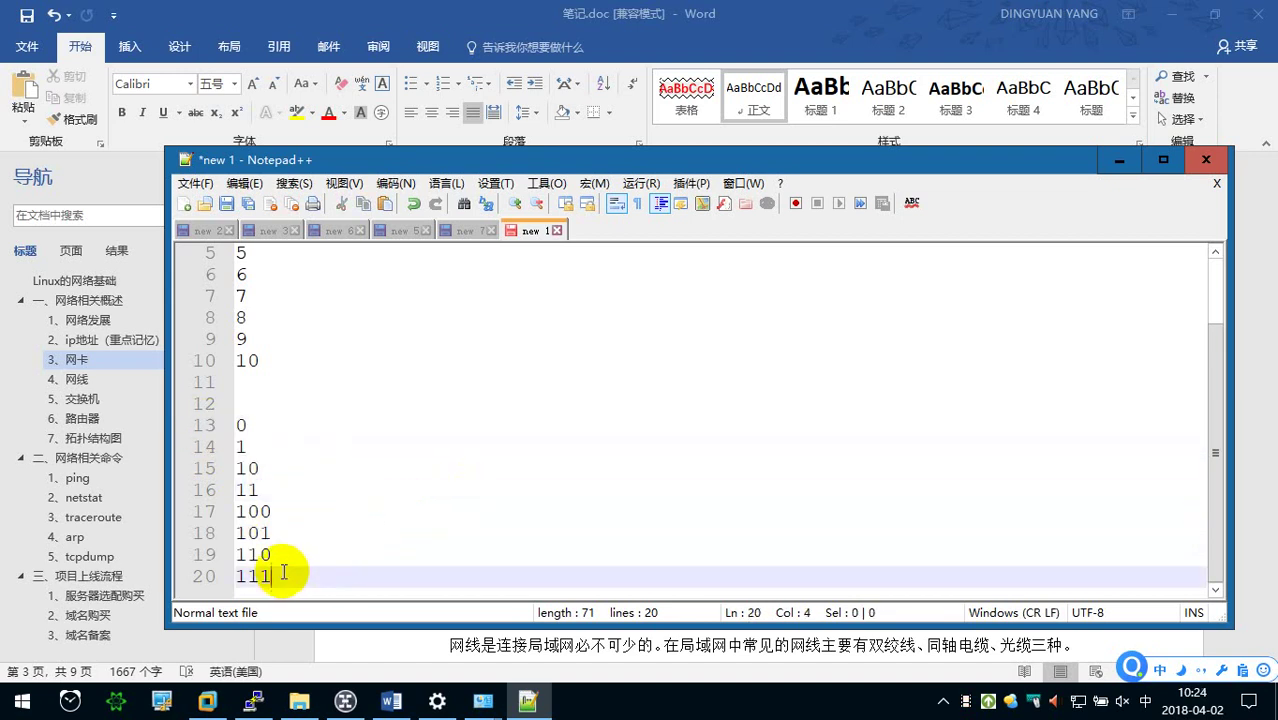
{"action": "key", "text": "Return"}
{"action": "key", "text": "Return"}
{"action": "key", "text": "Return"}
Type the hexadecimal digits 0 through 9 on separate lines below the binary list.
{"action": "type", "text": "1 2 3 4 5 6 7 8 9 1"}
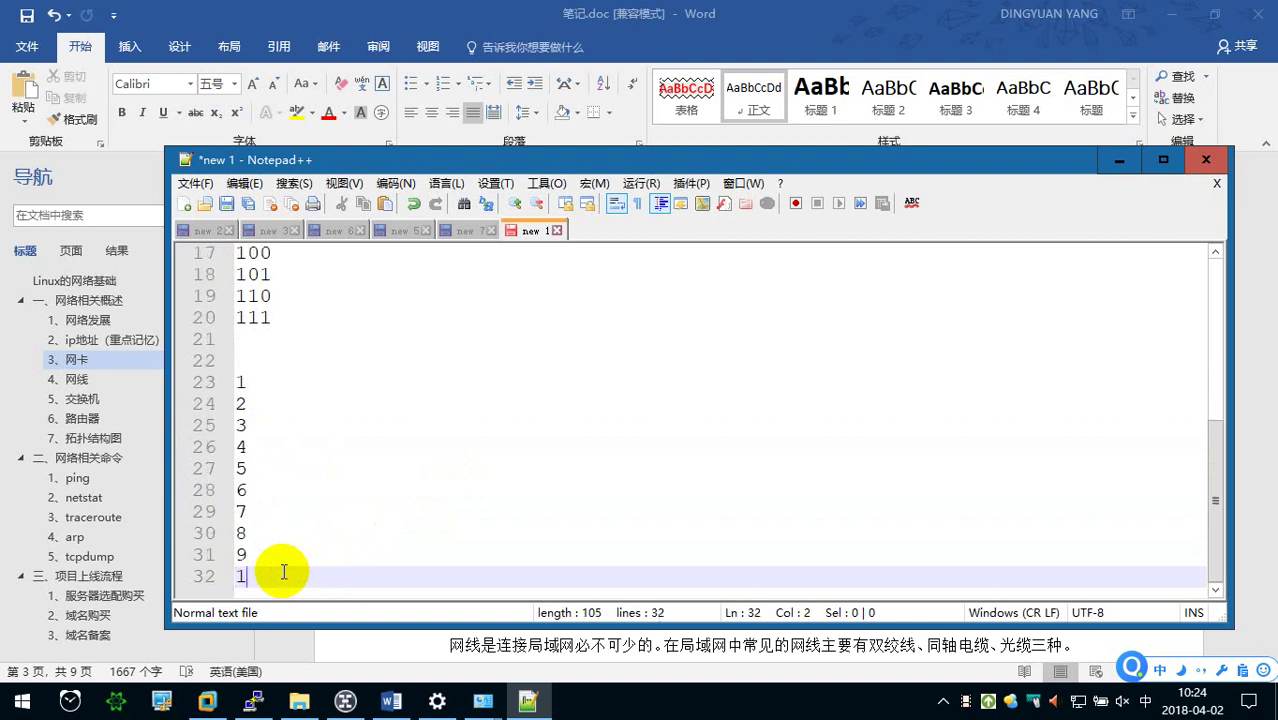
{"action": "key", "text": "BackSpace"}
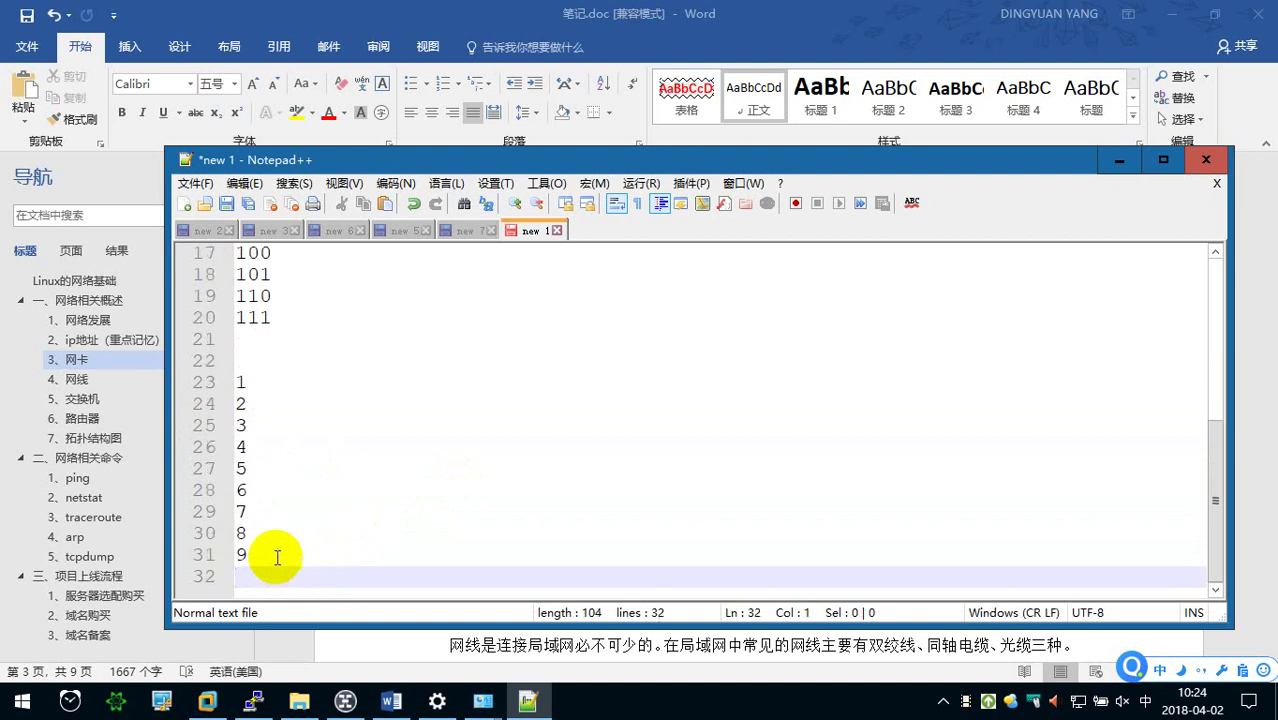
{"action": "left_click", "coordinate": [258, 366]}
{"action": "type", "text": "0"}
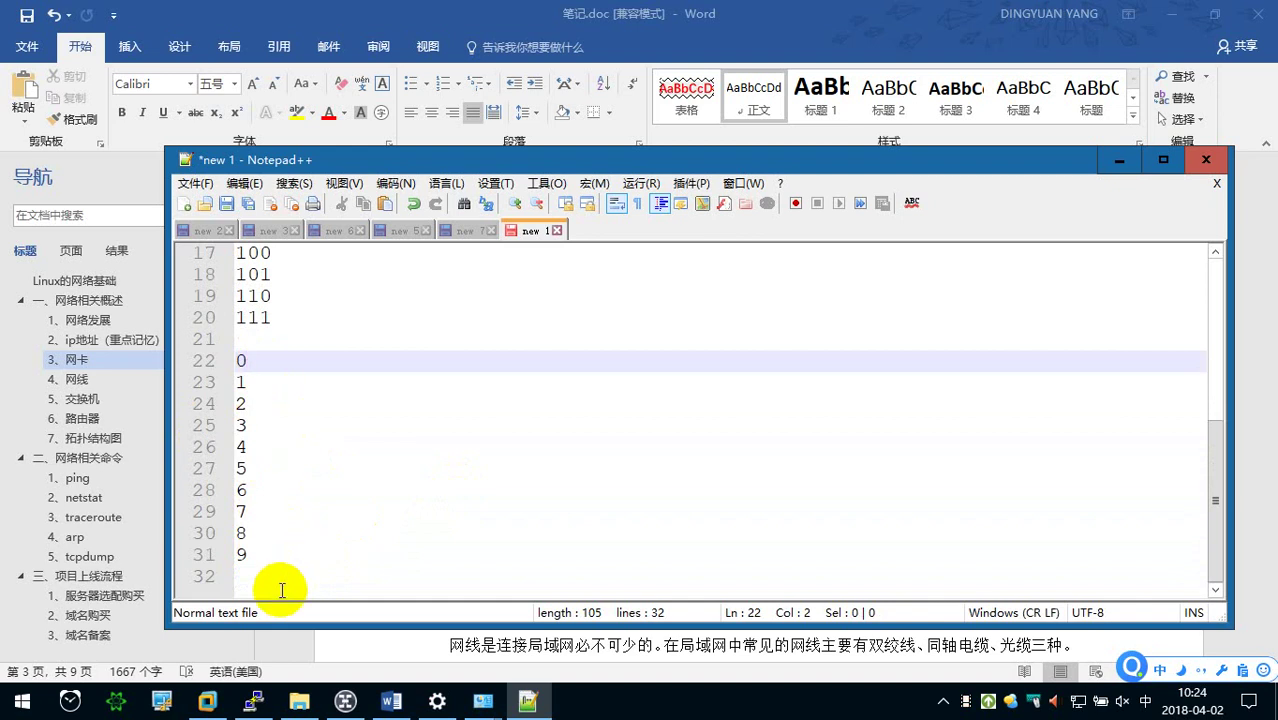
Continue the hexadecimal count with the letters A through F.
{"action": "left_click", "coordinate": [274, 577]}
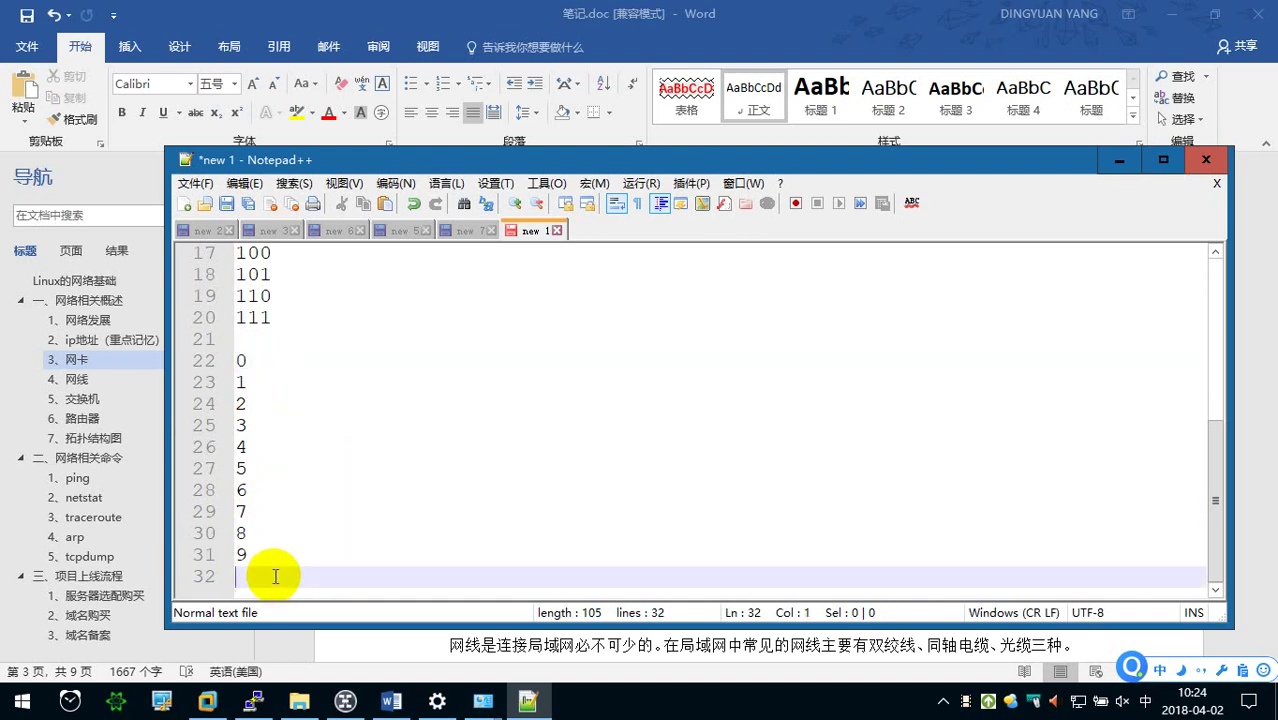
{"action": "key", "text": "shift"}
{"action": "type", "text": "A"}
{"action": "key", "text": "Return"}
{"action": "type", "text": "B C D E"}
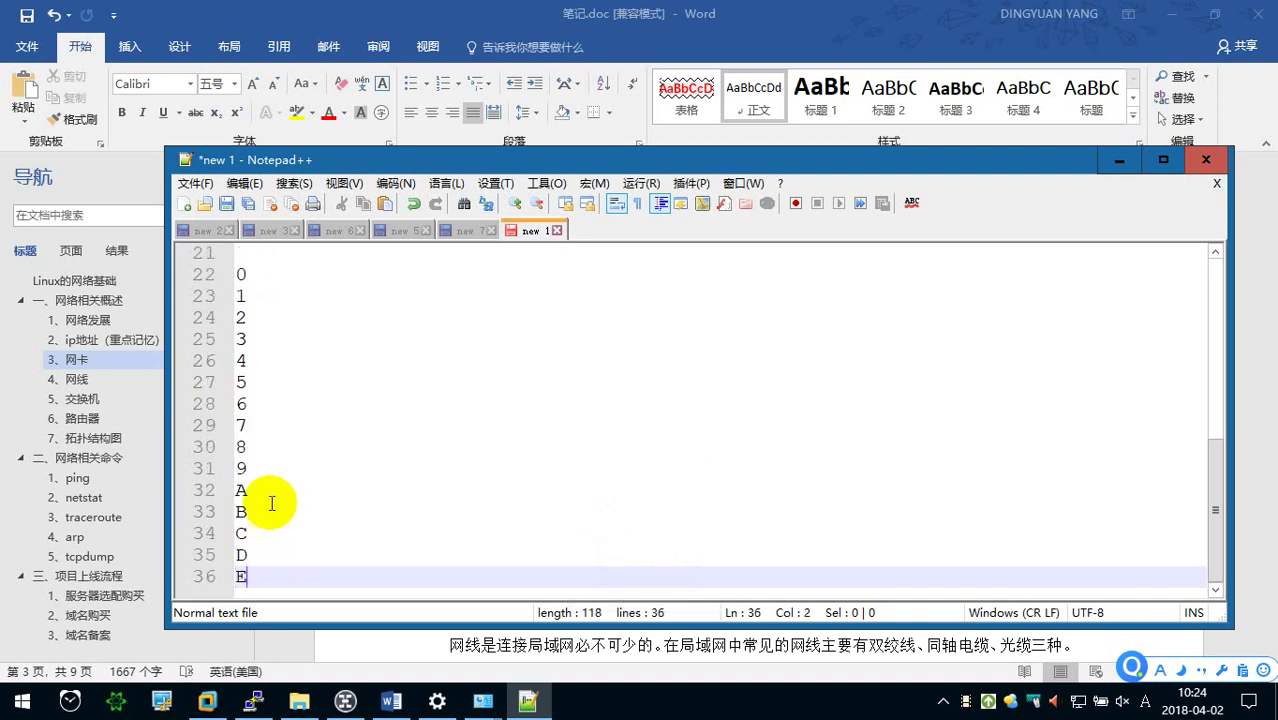
{"action": "key", "text": "Return"}
{"action": "type", "text": "F"}
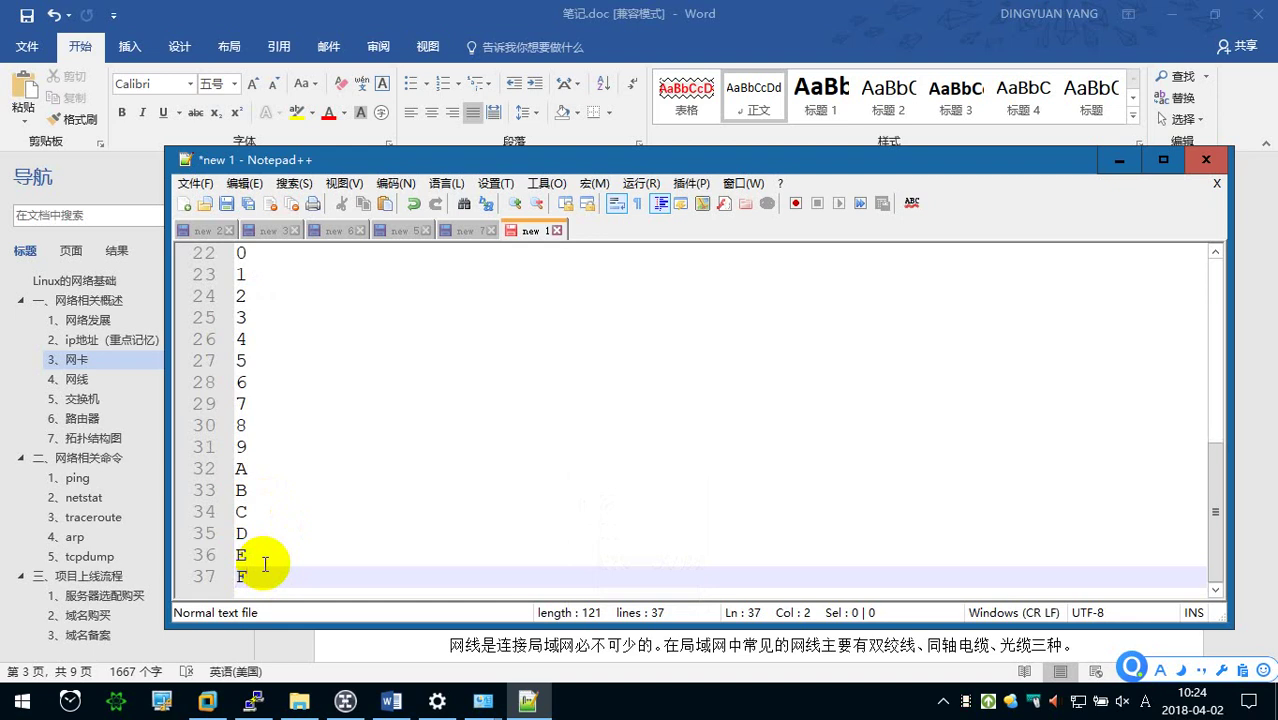
{"action": "key", "text": "Return"}
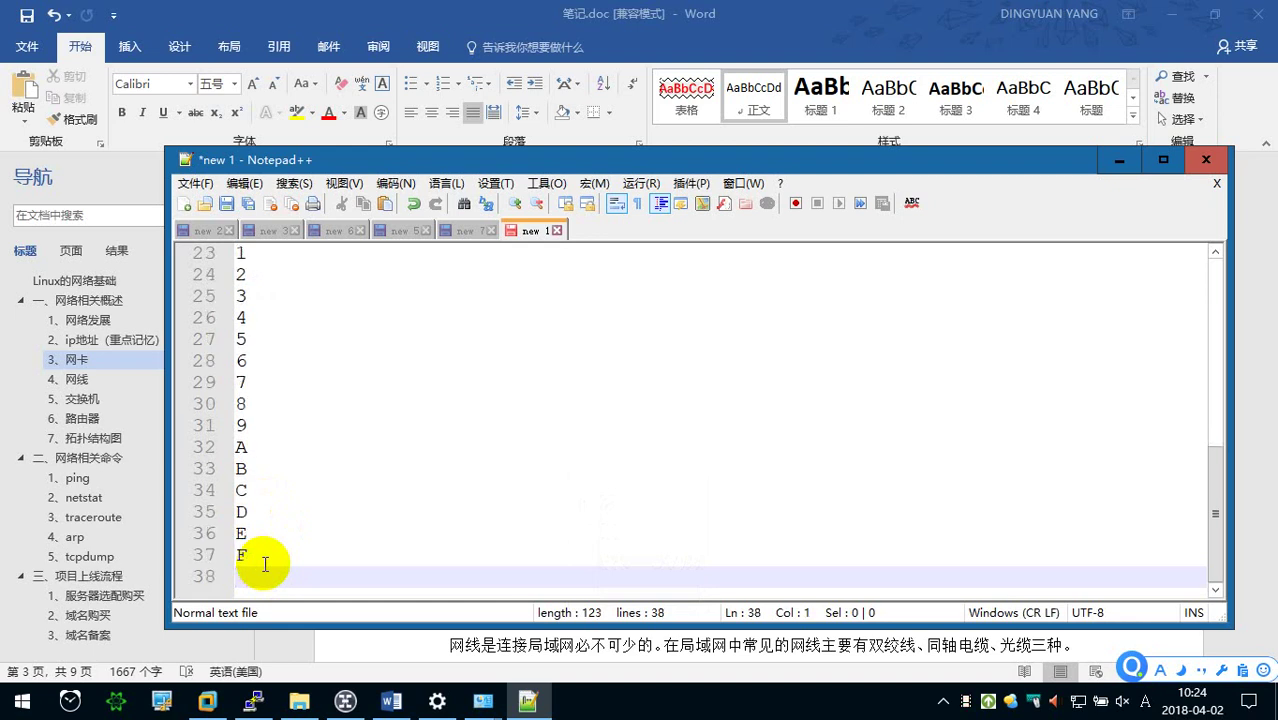
Add 10 and 11 on new lines after F.
{"action": "scroll", "coordinate": [262, 550], "scroll_direction": "up", "scroll_amount": 1}
{"action": "left_click_drag", "start_coordinate": [248, 296], "coordinate": [250, 290]}
{"action": "left_click", "coordinate": [266, 362]}
{"action": "scroll", "coordinate": [285, 460], "scroll_direction": "down", "scroll_amount": 2}
{"action": "left_click", "coordinate": [296, 578]}
{"action": "type", "text": "10"}
{"action": "key", "text": "Return"}
{"action": "type", "text": "11"}
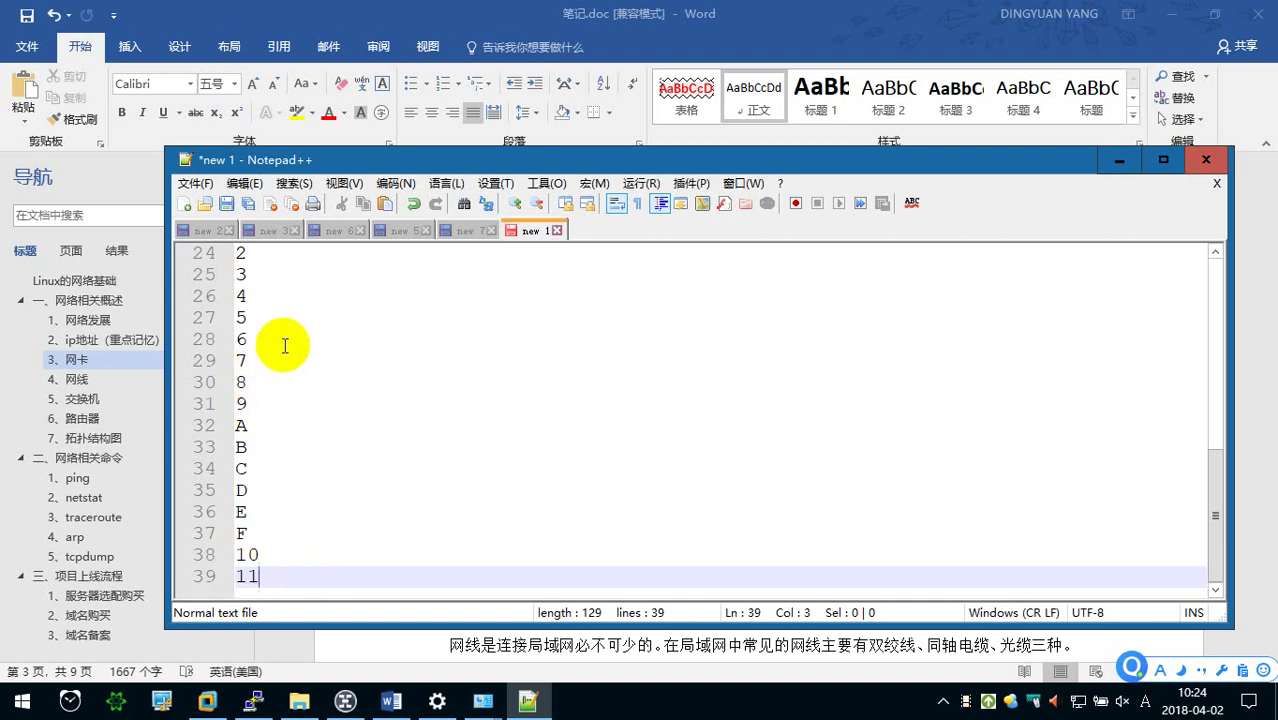
{"action": "scroll", "coordinate": [274, 306], "scroll_direction": "up", "scroll_amount": 3}
{"action": "scroll", "coordinate": [276, 310], "scroll_direction": "down", "scroll_amount": 1}
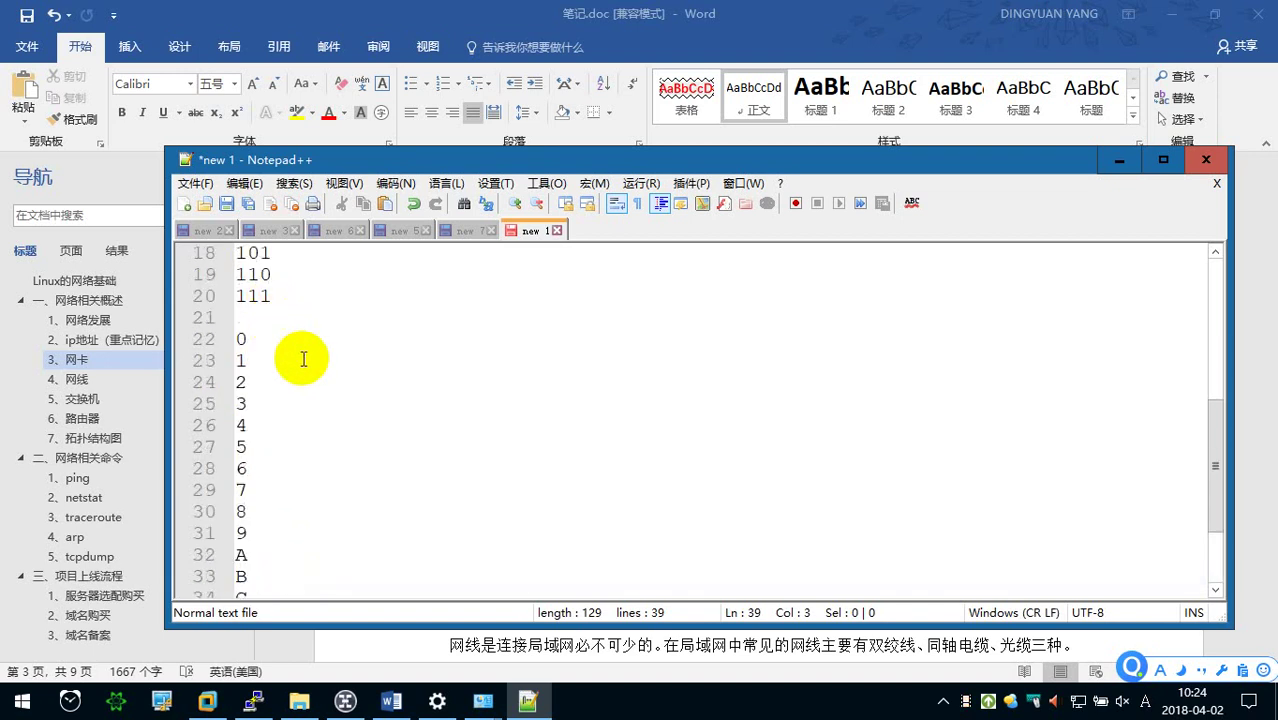
Note 52进制 and 62进制 below the counting list, then wipe the entire scratch document.
{"action": "key", "text": "shift"}
{"action": "key", "text": "ctrl+a"}
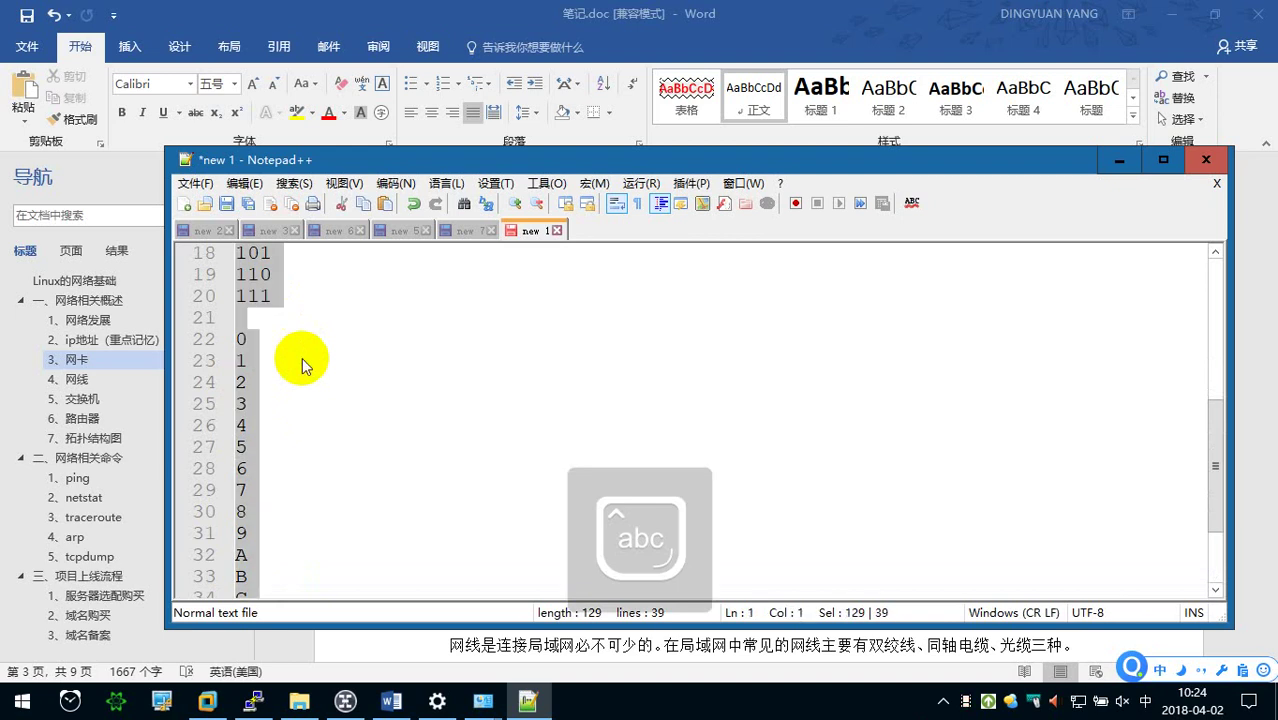
{"action": "left_click", "coordinate": [302, 357]}
{"action": "scroll", "coordinate": [320, 416], "scroll_direction": "down", "scroll_amount": 2}
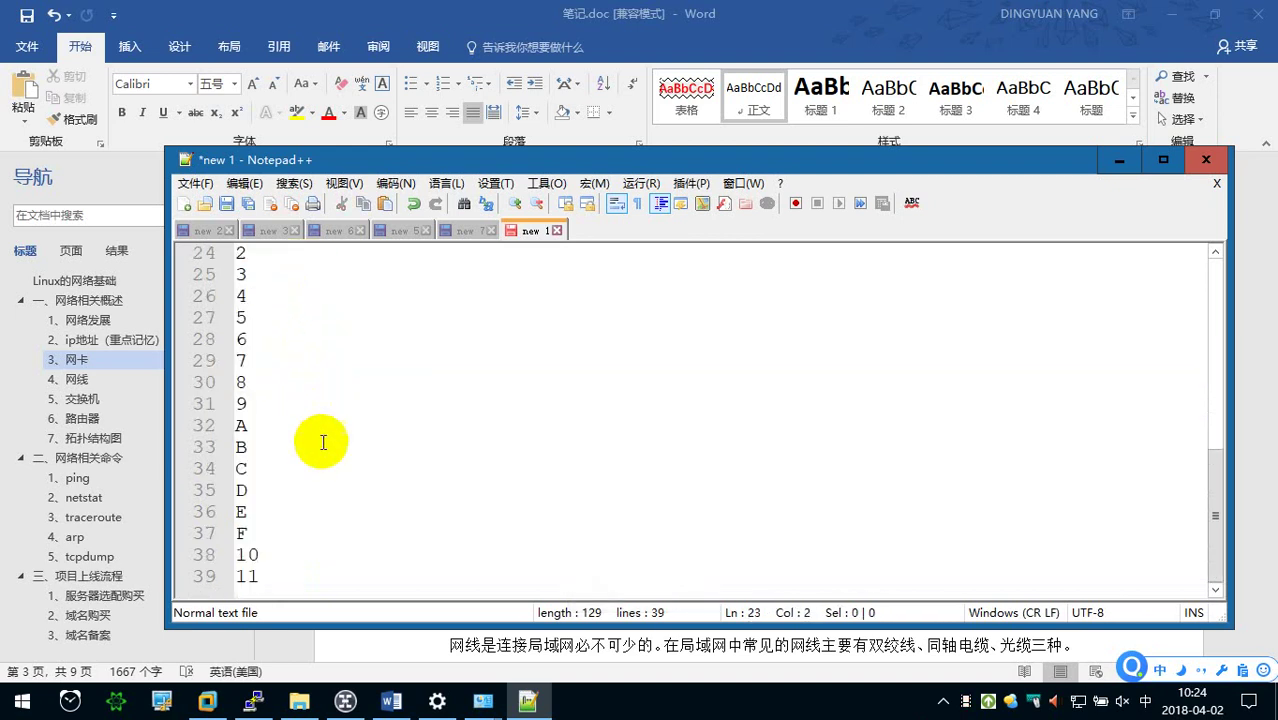
{"action": "left_click", "coordinate": [322, 576]}
{"action": "key", "text": "Return"}
{"action": "key", "text": "Return"}
{"action": "key", "text": "Return"}
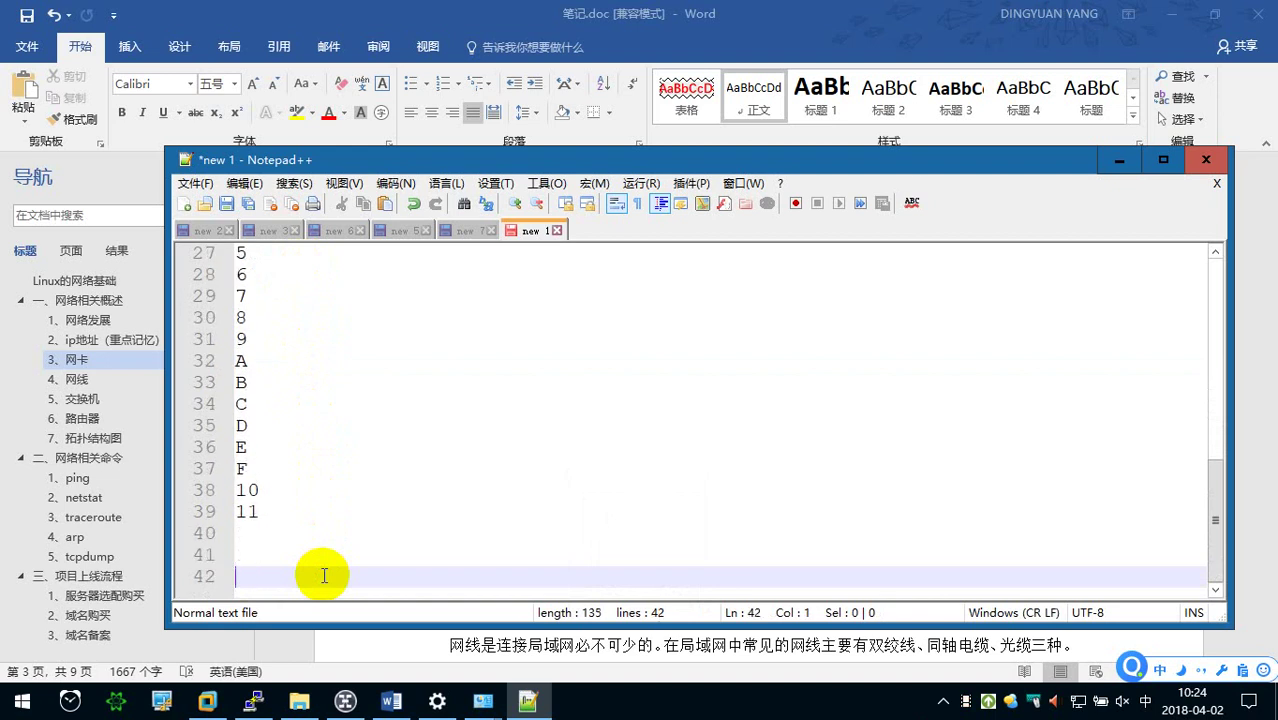
{"action": "type", "text": "8"}
{"action": "key", "text": "Return"}
{"action": "key", "text": "Return"}
{"action": "key", "text": "Return"}
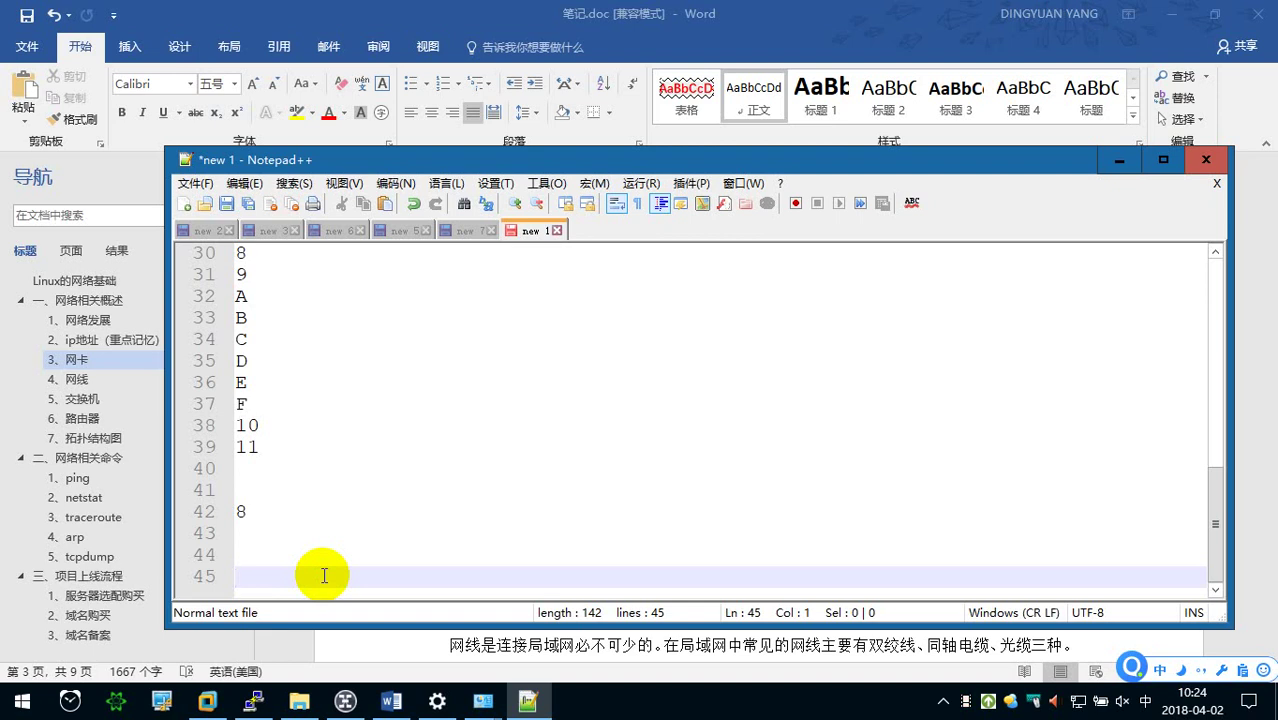
{"action": "type", "text": "52"}
{"action": "type", "text": "进制"}
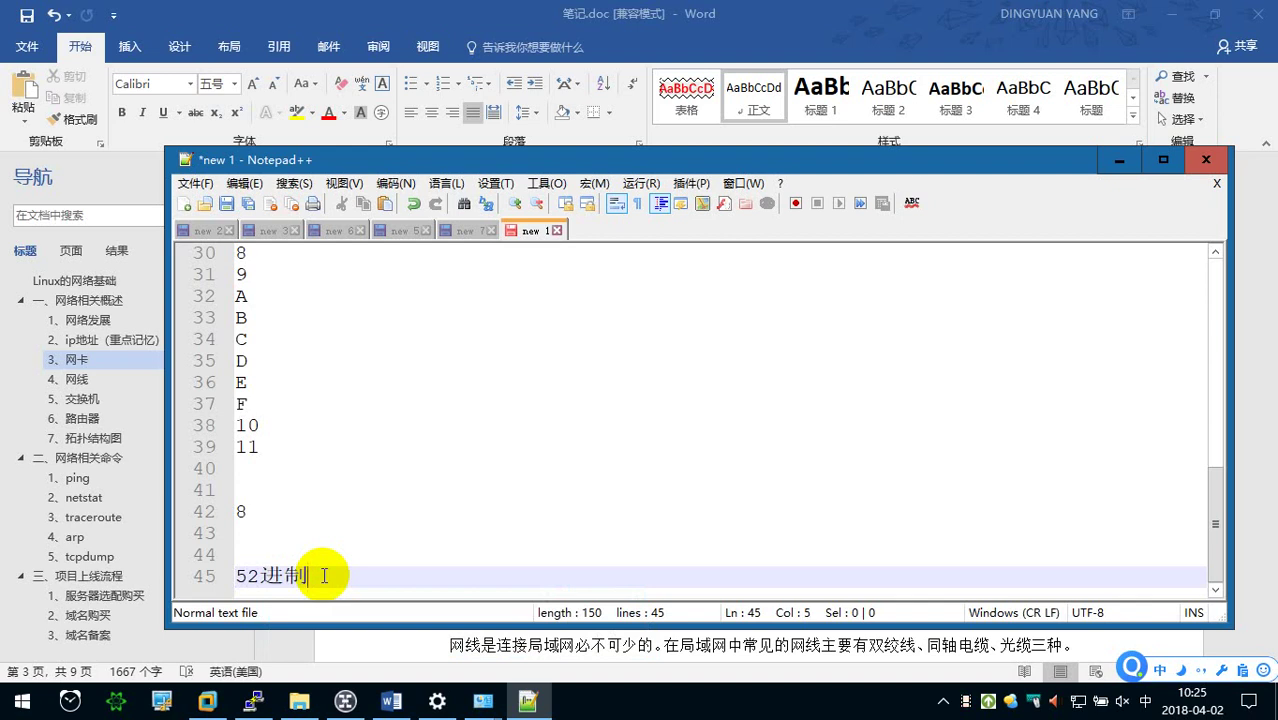
{"action": "key", "text": "Return"}
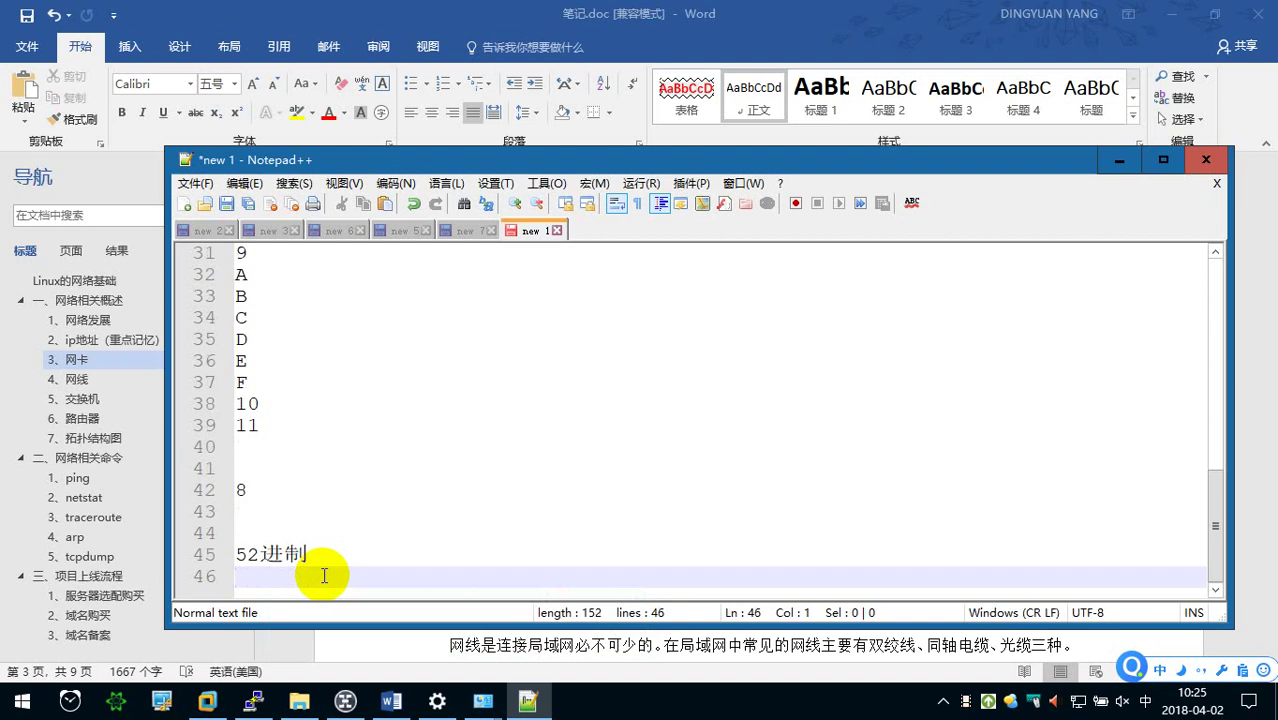
{"action": "type", "text": "62"}
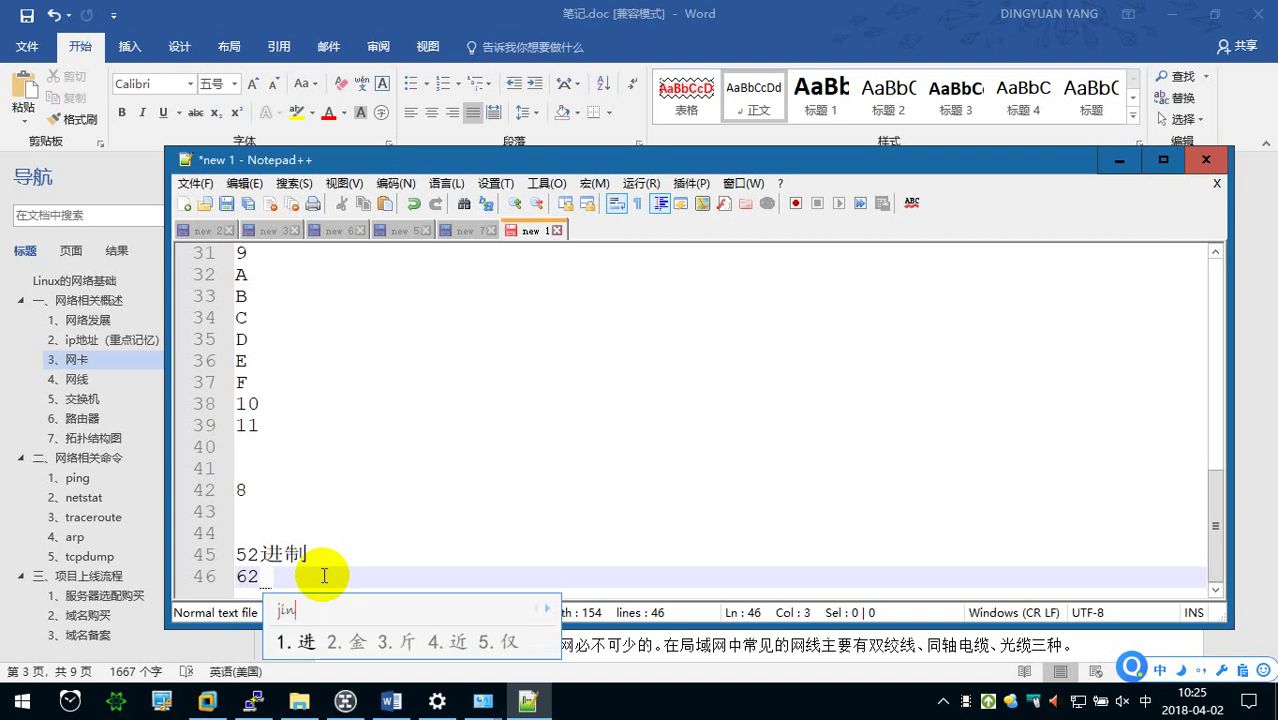
{"action": "type", "text": "进制"}
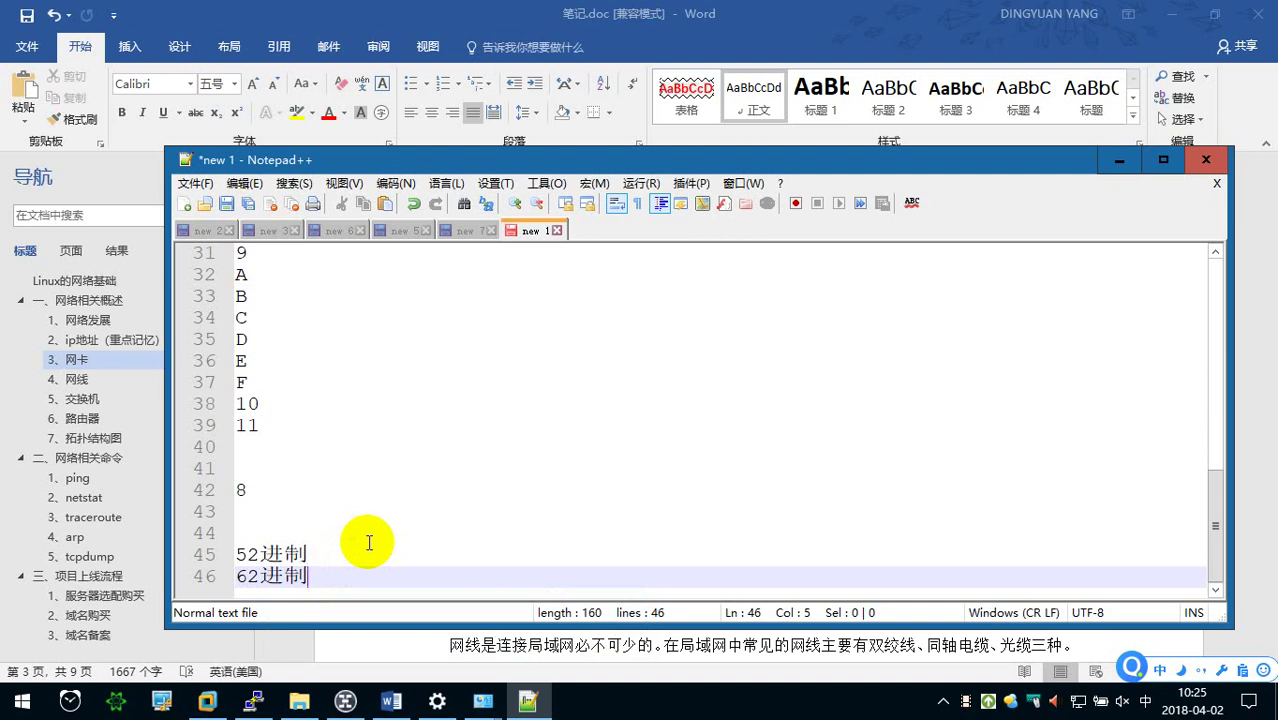
{"action": "key", "text": "ctrl+a"}
{"action": "key", "text": "Delete"}
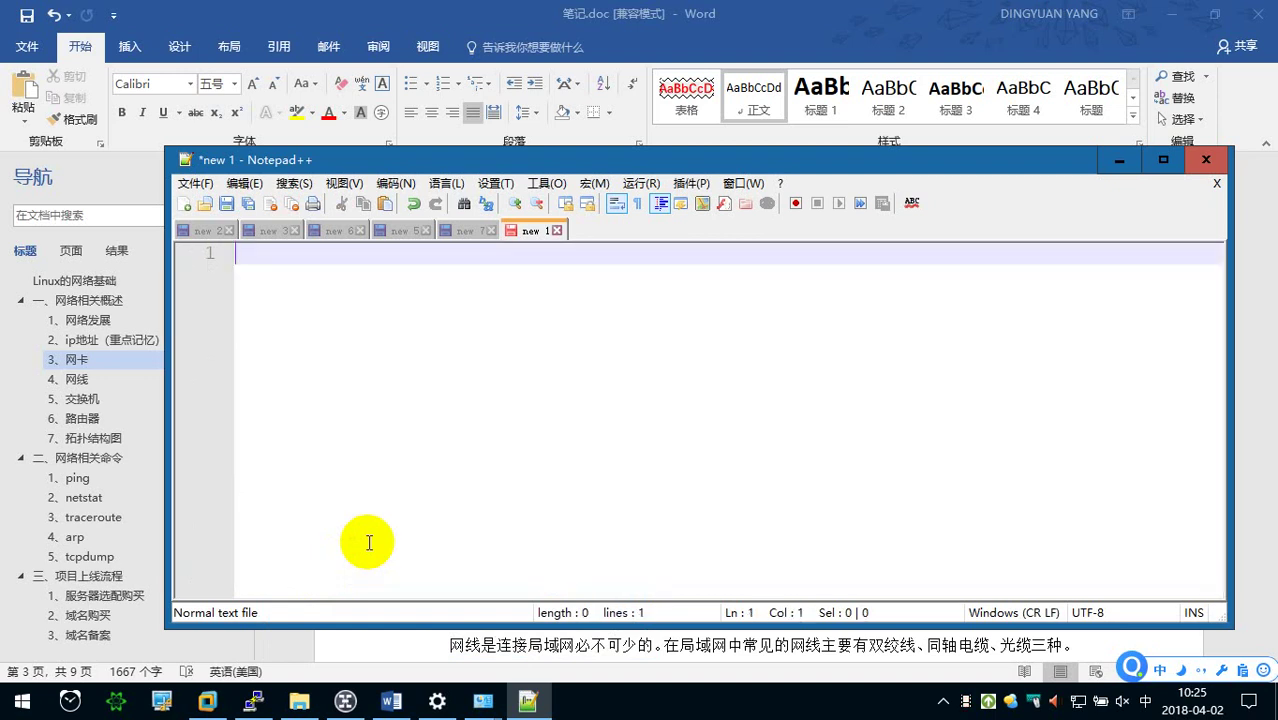
Capture a screenshot of the network connection details rows including 物理地址.
{"action": "left_click", "coordinate": [1113, 162]}
{"action": "scroll", "coordinate": [900, 310], "scroll_direction": "down", "scroll_amount": 1}
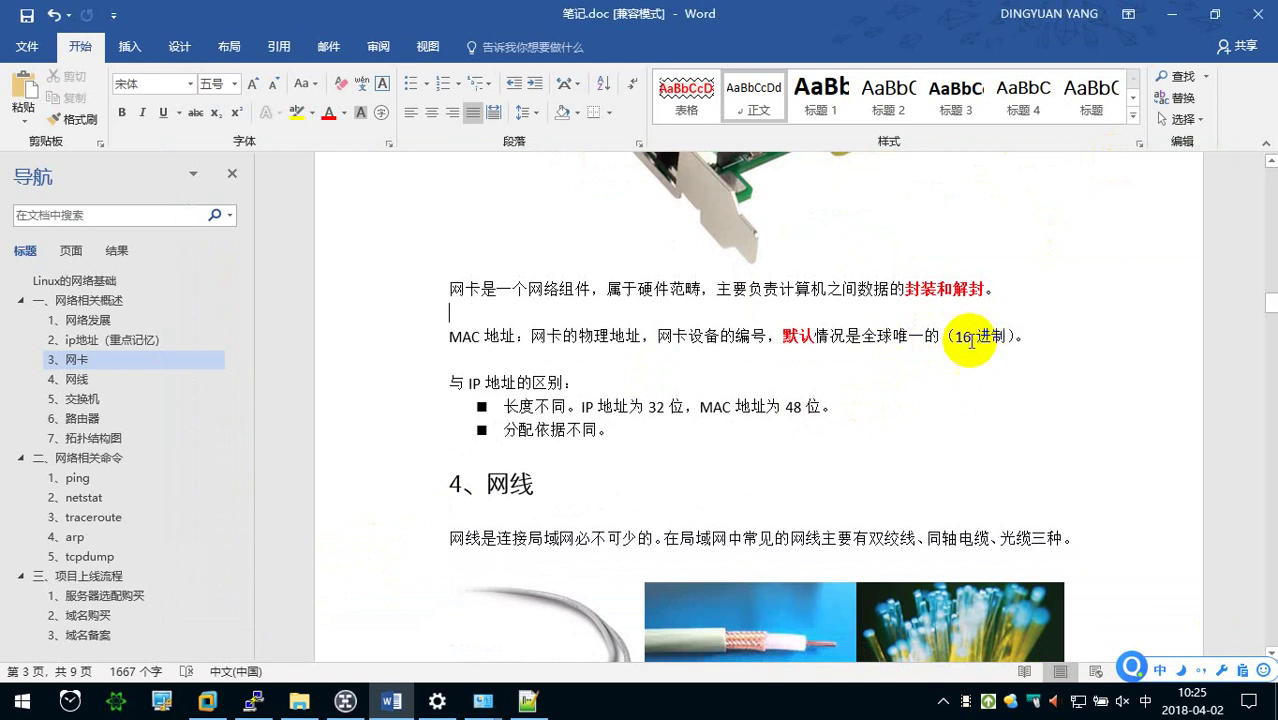
{"action": "mouse_move", "coordinate": [488, 700]}
{"action": "left_click", "coordinate": [570, 604]}
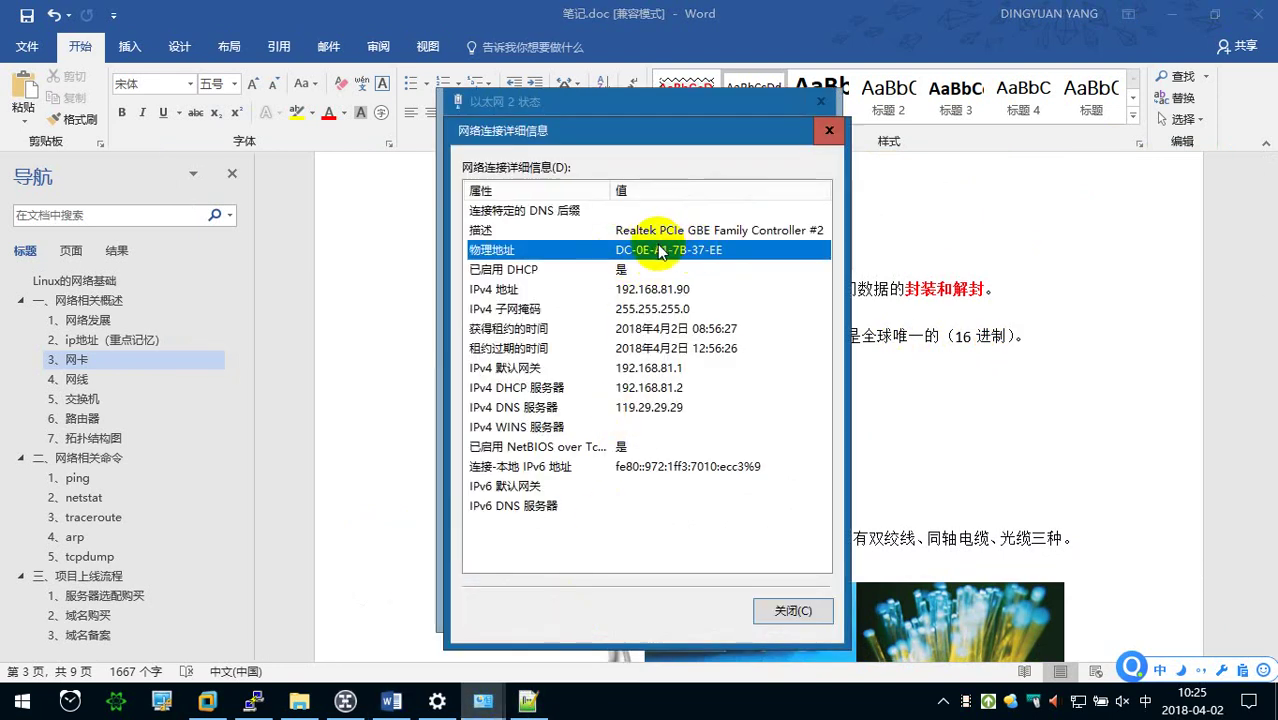
{"action": "key", "text": "ctrl+alt+a"}
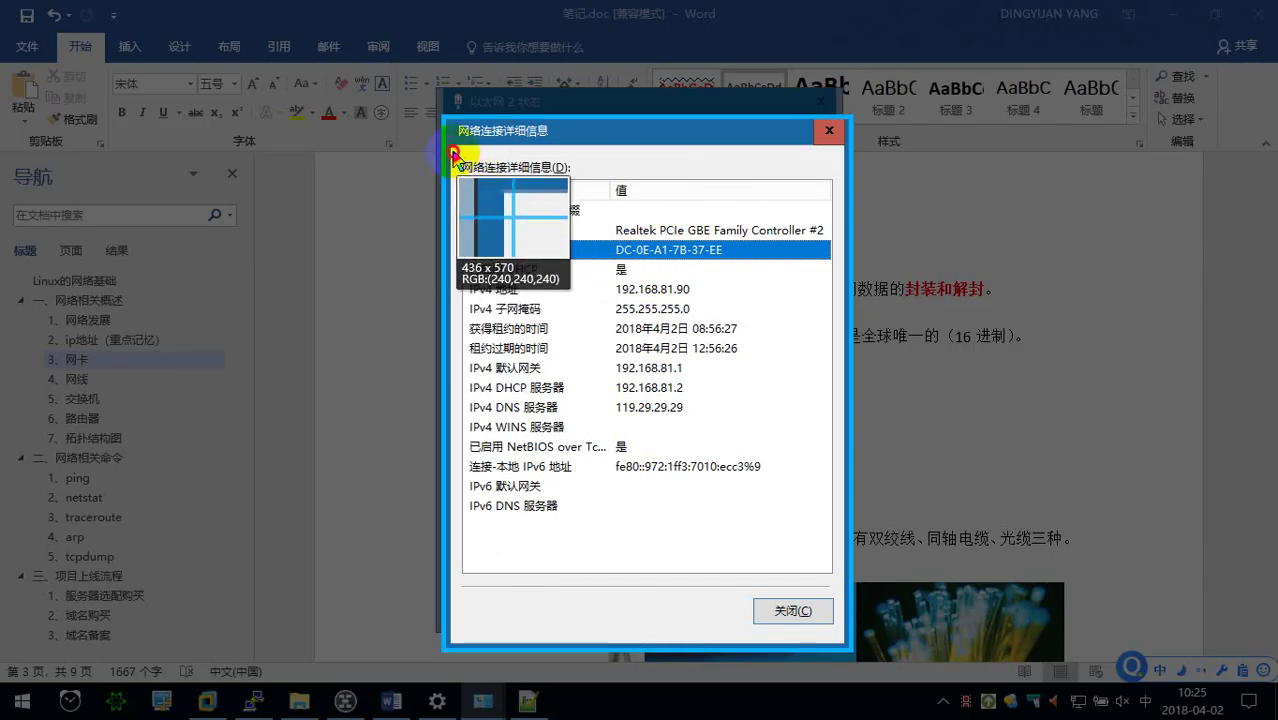
{"action": "left_click_drag", "start_coordinate": [455, 152], "coordinate": [838, 263]}
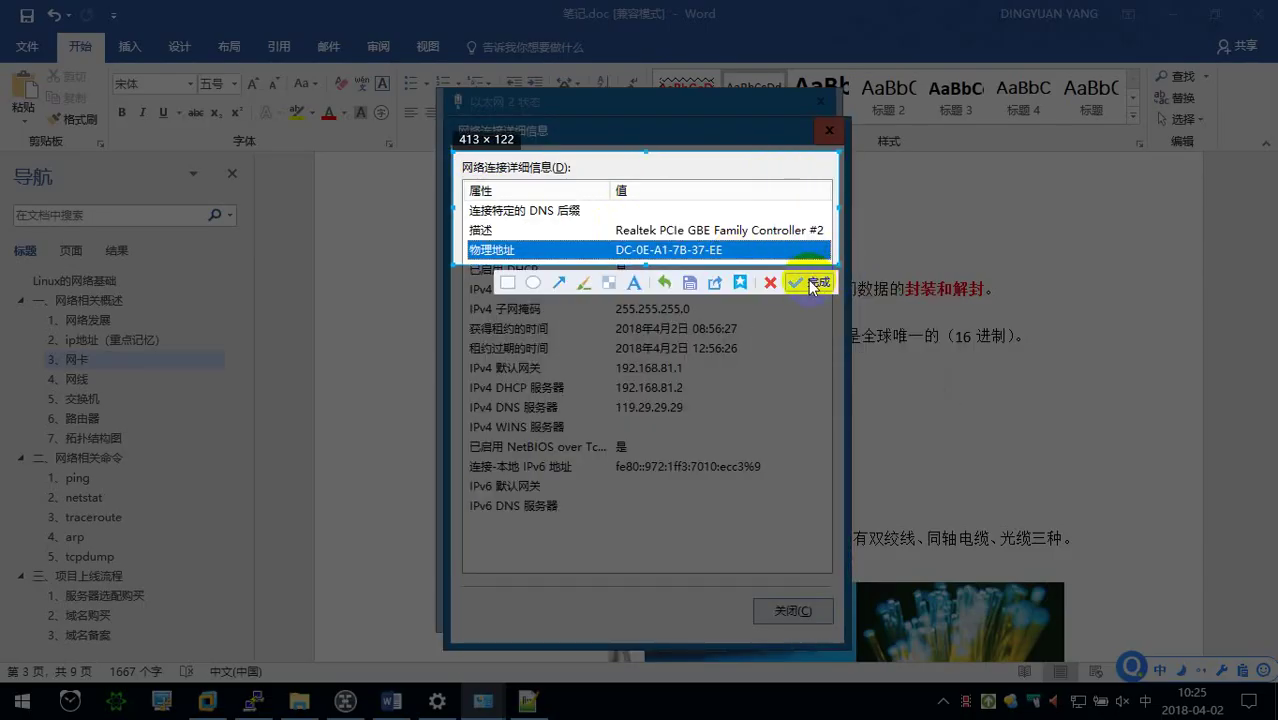
{"action": "left_click", "coordinate": [813, 284]}
Paste the screenshot on a new line below the MAC address line.
{"action": "left_click", "coordinate": [671, 349]}
{"action": "key", "text": "Return"}
{"action": "key", "text": "ctrl+v"}
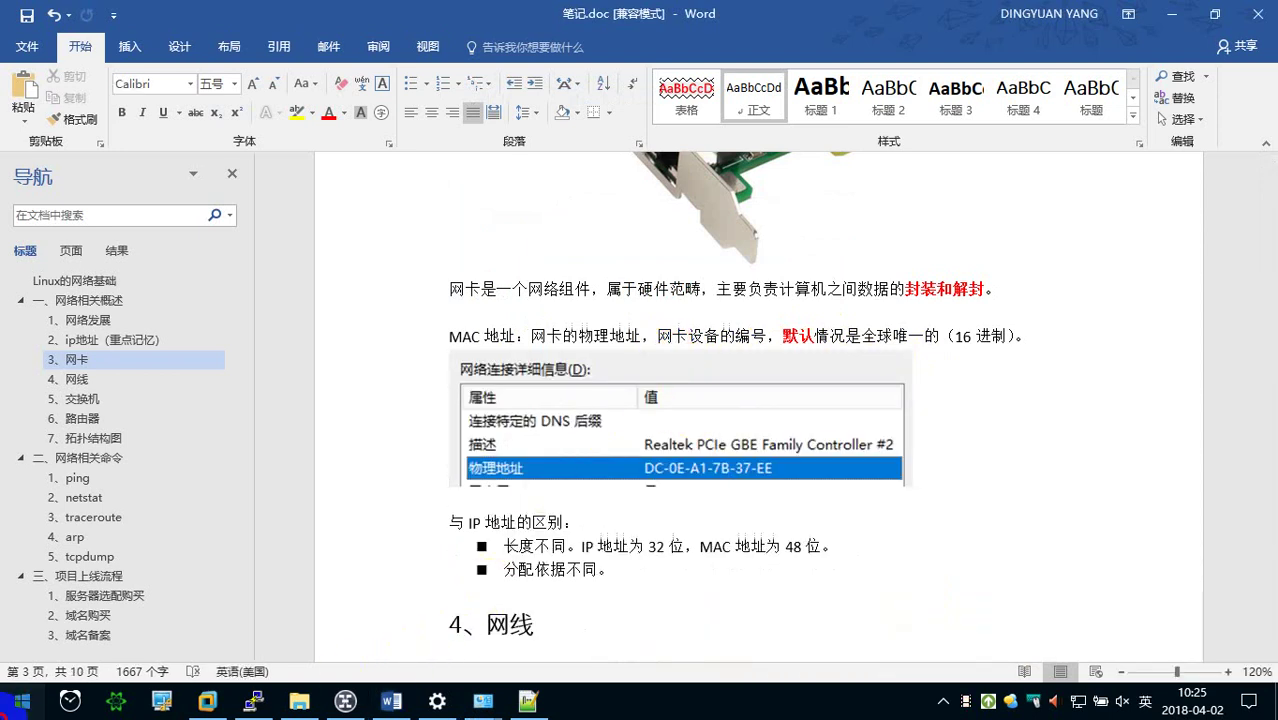
Launch Command Prompt from the Run box.
{"action": "left_click", "coordinate": [5, 700]}
{"action": "left_click", "coordinate": [857, 10]}
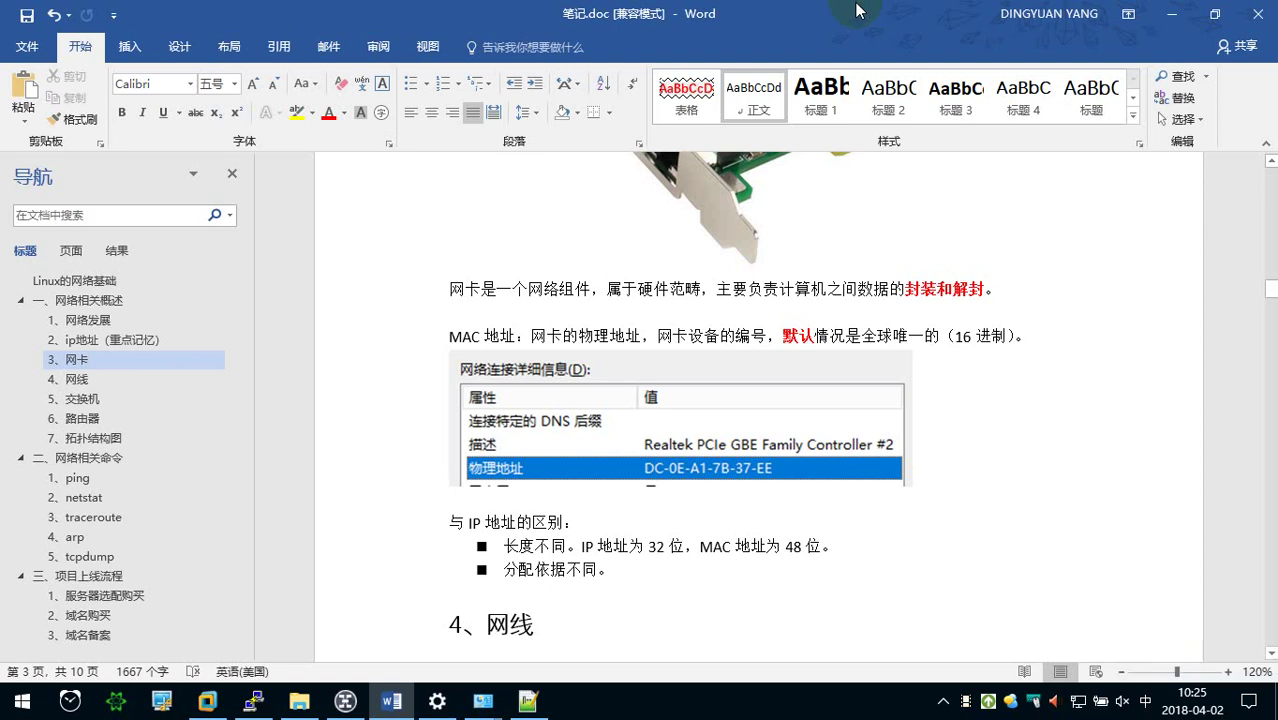
{"action": "key", "text": "super+r"}
{"action": "key", "text": "Return"}
Run ipconfig /all in Command Prompt.
{"action": "key", "text": "shift"}
{"action": "type", "text": "ipconfig"}
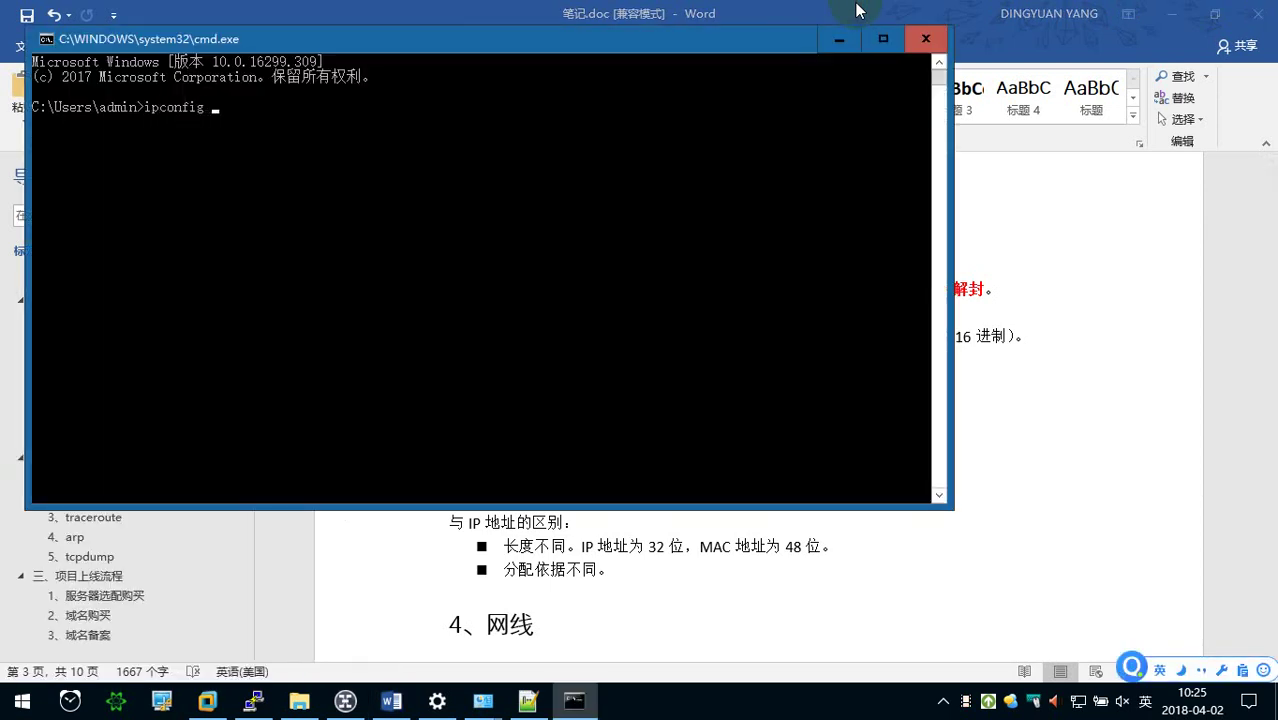
{"action": "type", "text": "ll"}
{"action": "key", "text": "BackSpace"}
{"action": "key", "text": "BackSpace"}
{"action": "type", "text": "ll"}
{"action": "key", "text": "Return"}
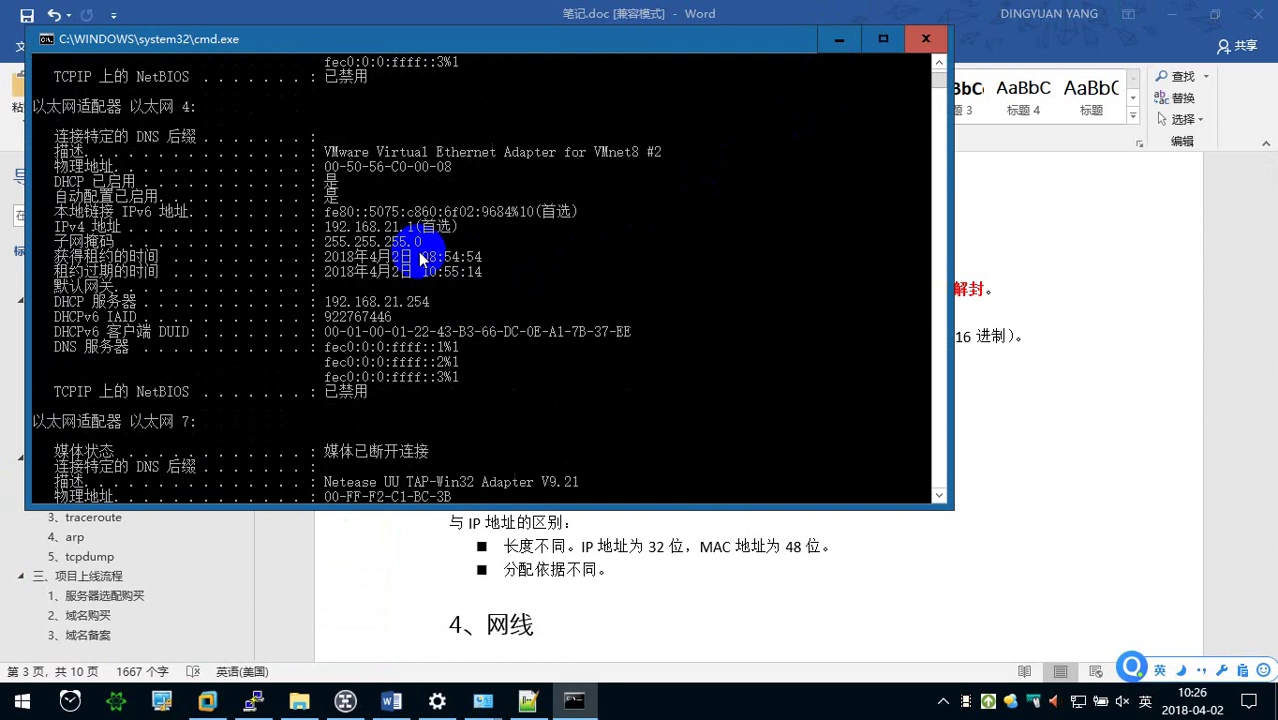
Highlight the IPv4 address and adapter description lines in the output.
{"action": "scroll", "coordinate": [420, 258], "scroll_direction": "up", "scroll_amount": 1}
{"action": "left_click_drag", "start_coordinate": [193, 273], "coordinate": [460, 271]}
{"action": "left_click", "coordinate": [458, 271]}
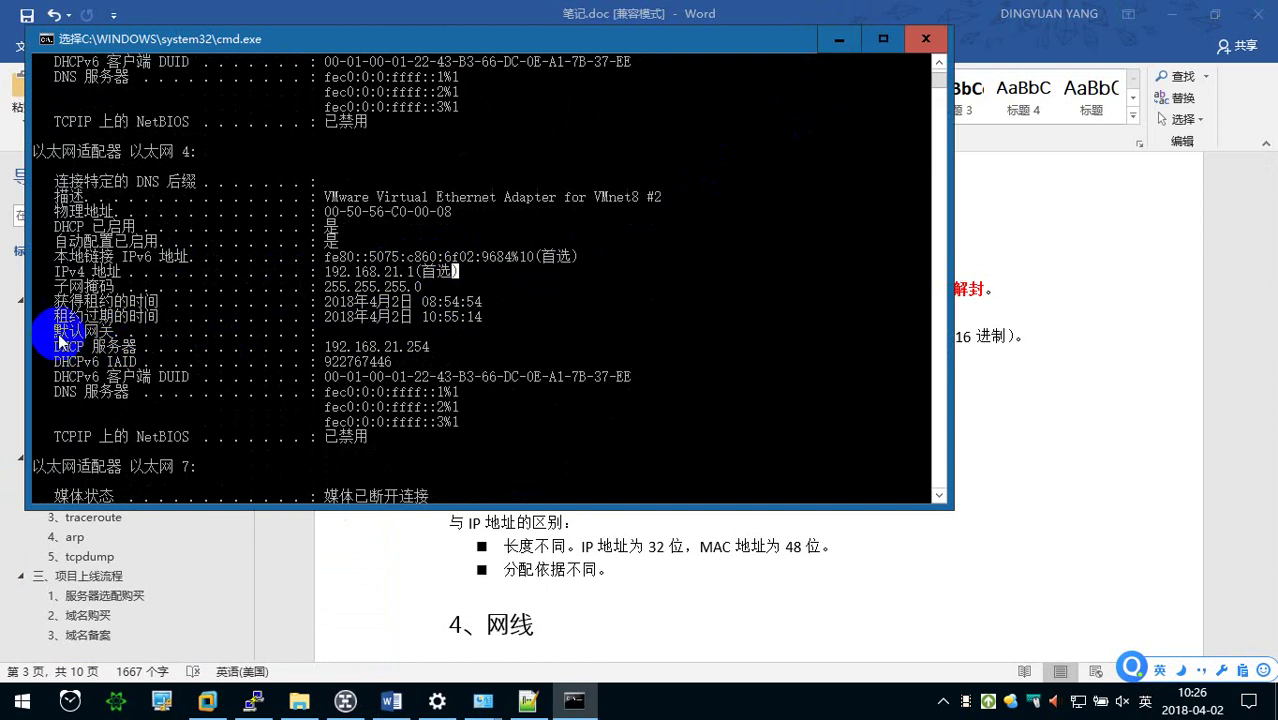
{"action": "mouse_move", "coordinate": [40, 197]}
{"action": "left_mouse_down"}
{"action": "mouse_move", "coordinate": [455, 212]}
{"action": "mouse_move", "coordinate": [55, 212]}
{"action": "left_mouse_up"}
{"action": "left_click", "coordinate": [462, 212]}
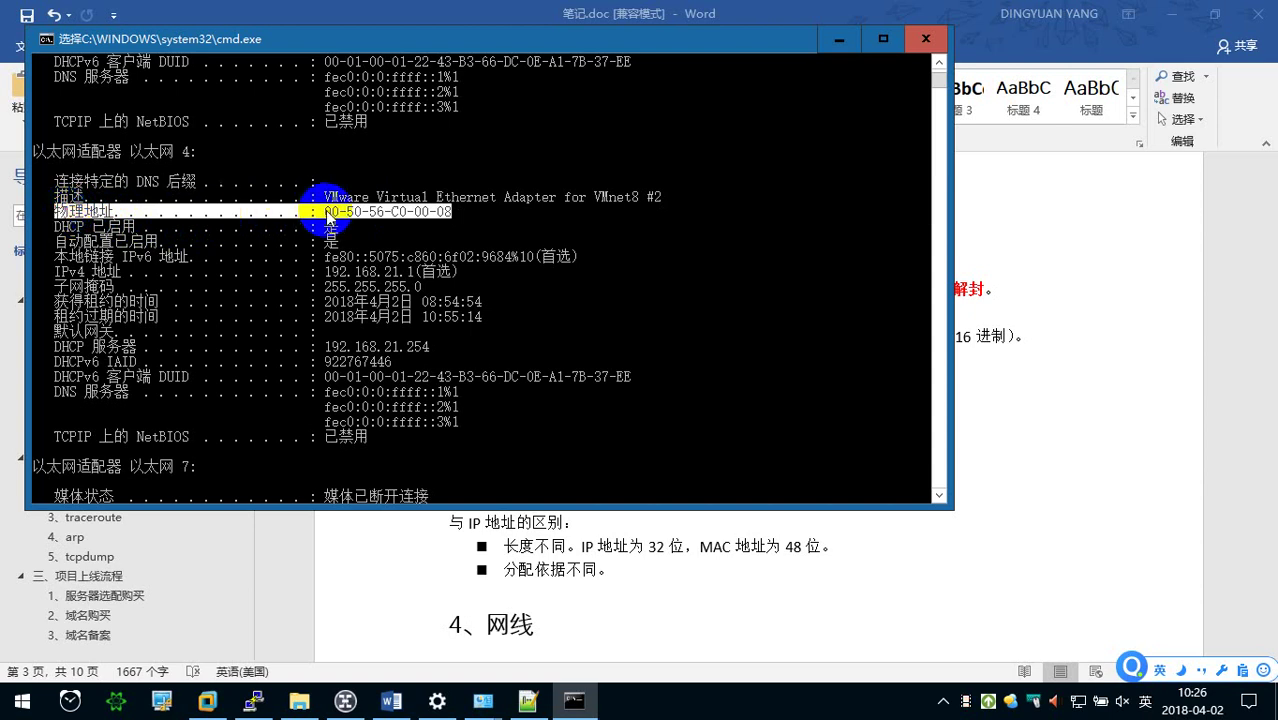
Scroll through the output and highlight the 物理地址 line of 以太网 2.
{"action": "scroll", "coordinate": [422, 240], "scroll_direction": "up", "scroll_amount": 2}
{"action": "scroll", "coordinate": [428, 205], "scroll_direction": "up", "scroll_amount": 3}
{"action": "scroll", "coordinate": [434, 200], "scroll_direction": "up", "scroll_amount": 3}
{"action": "scroll", "coordinate": [433, 210], "scroll_direction": "up", "scroll_amount": 2}
{"action": "scroll", "coordinate": [434, 210], "scroll_direction": "up", "scroll_amount": 4}
{"action": "scroll", "coordinate": [437, 212], "scroll_direction": "up", "scroll_amount": 2}
{"action": "scroll", "coordinate": [439, 213], "scroll_direction": "up", "scroll_amount": 2}
{"action": "scroll", "coordinate": [441, 215], "scroll_direction": "up", "scroll_amount": 3}
{"action": "scroll", "coordinate": [440, 212], "scroll_direction": "down", "scroll_amount": 5}
{"action": "scroll", "coordinate": [425, 200], "scroll_direction": "down", "scroll_amount": 1}
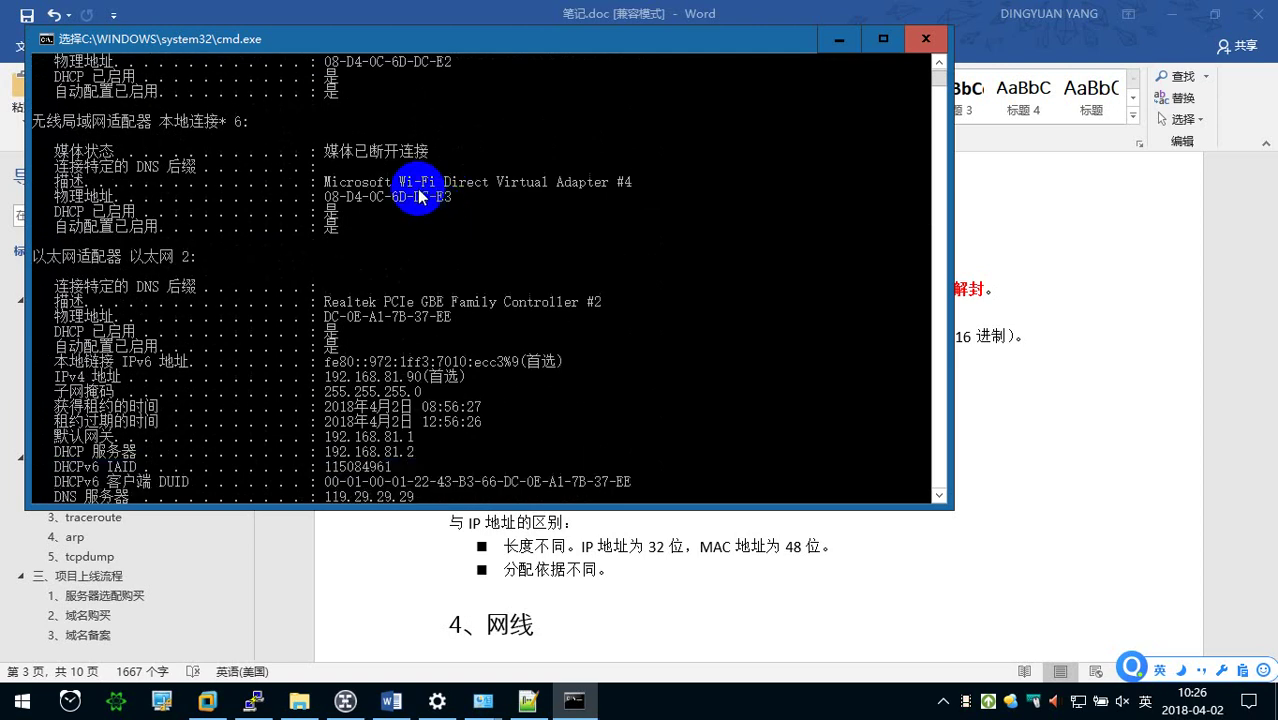
{"action": "scroll", "coordinate": [443, 200], "scroll_direction": "down", "scroll_amount": 1}
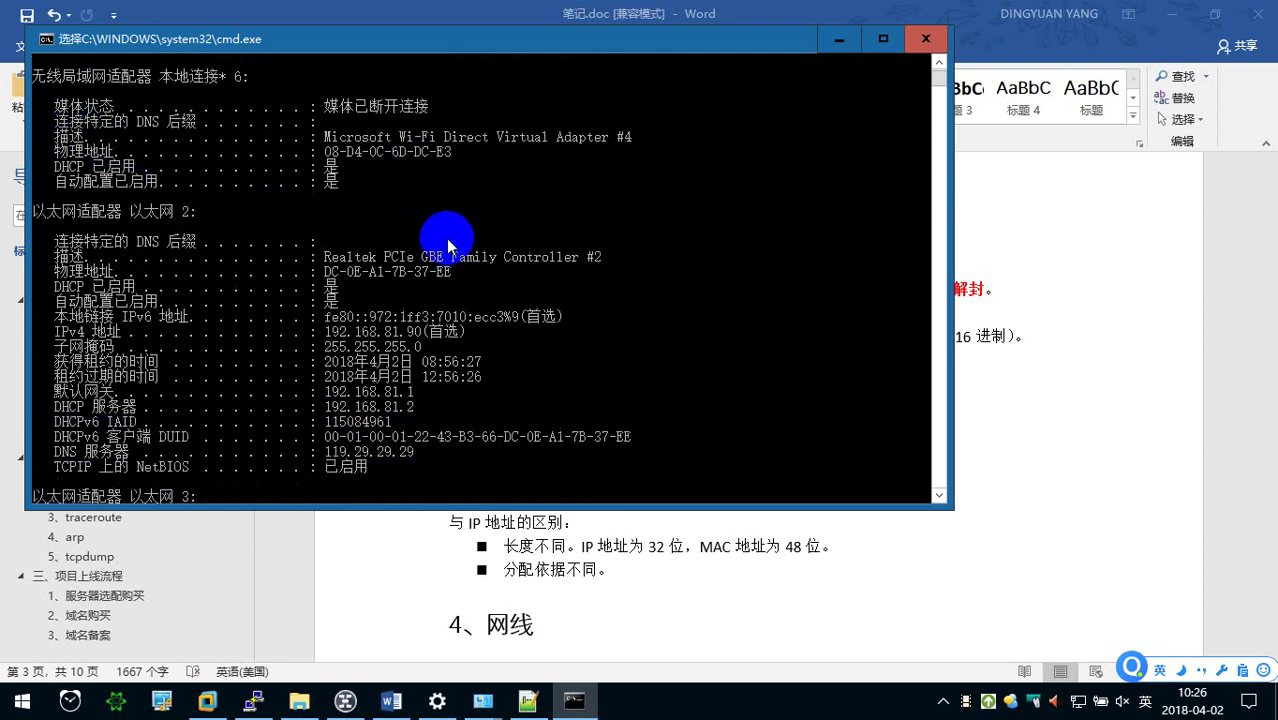
{"action": "left_click_drag", "start_coordinate": [449, 273], "coordinate": [61, 270]}
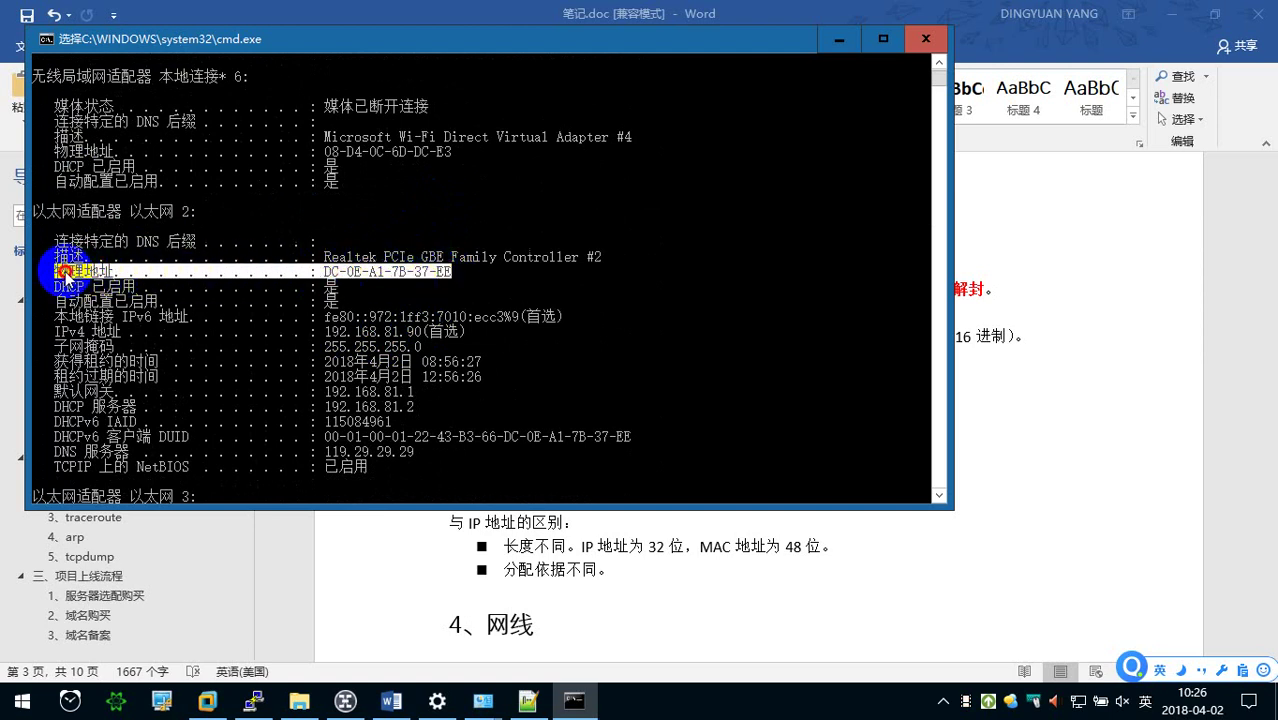
{"action": "left_click", "coordinate": [230, 287]}
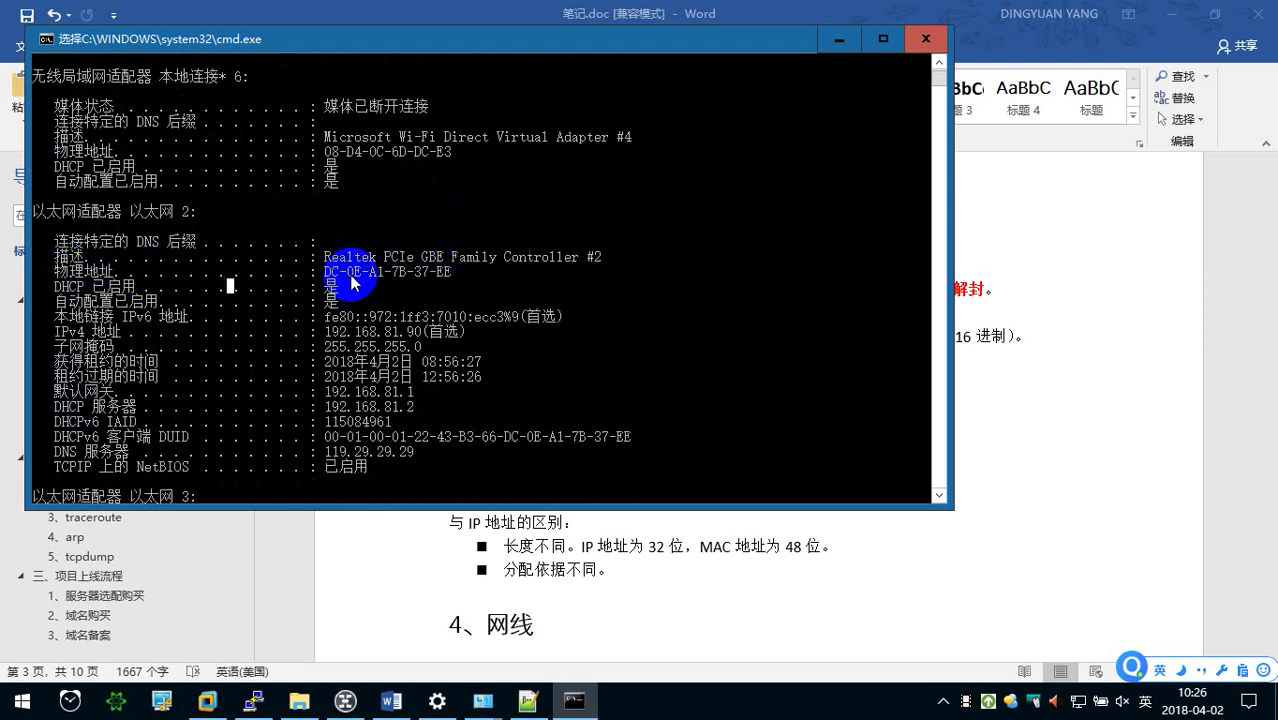
Point out the MAC address digits, then close the Command Prompt window.
{"action": "left_click", "coordinate": [349, 271]}
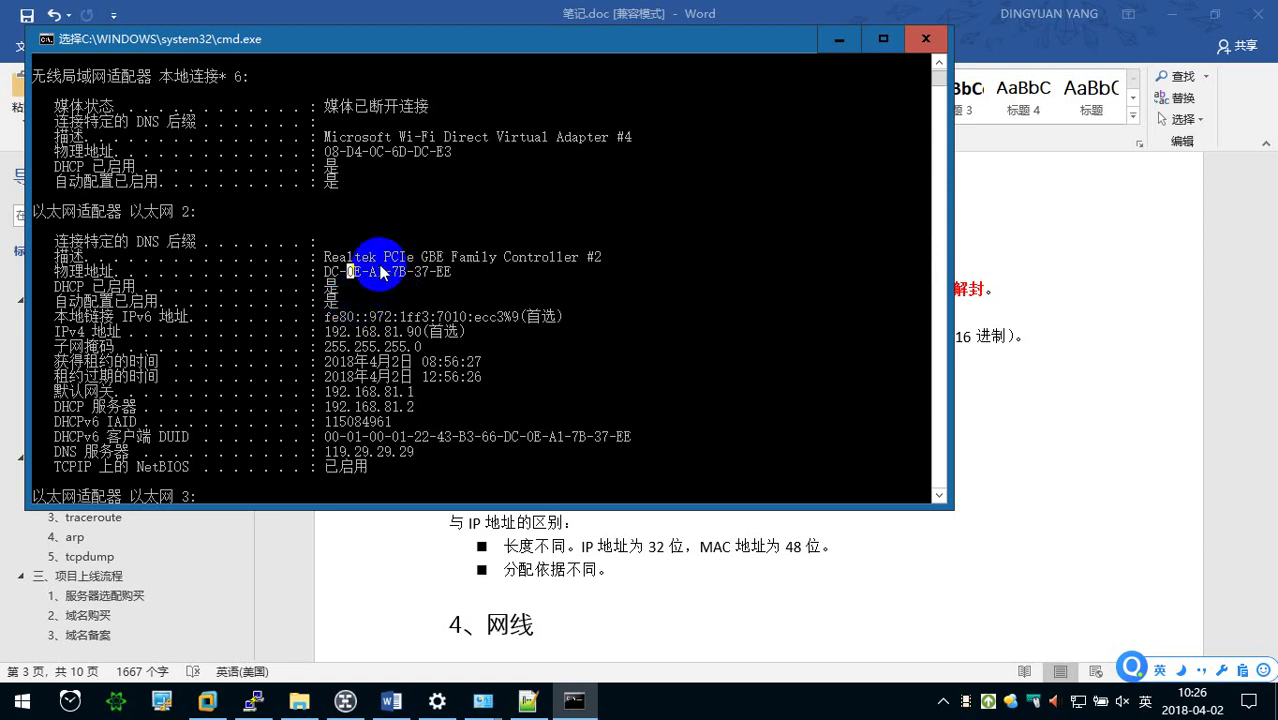
{"action": "left_click", "coordinate": [313, 271]}
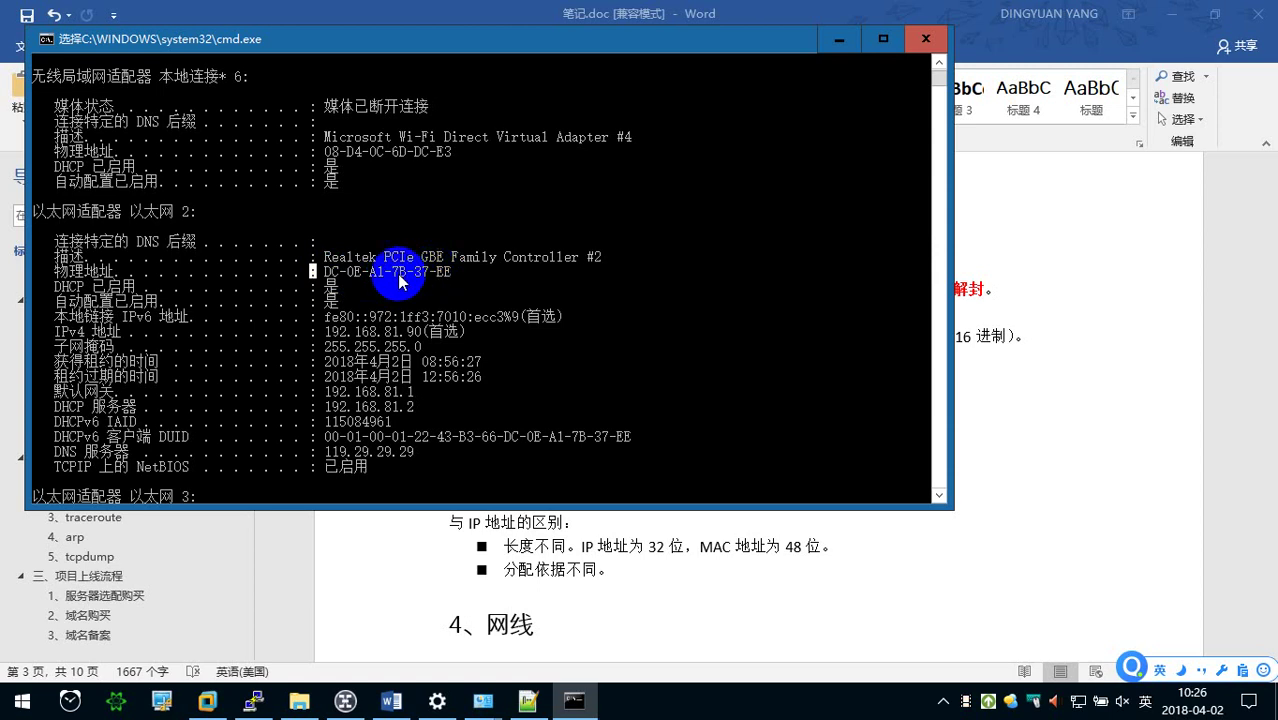
{"action": "left_click", "coordinate": [925, 38]}
Close the connection details window and open Ethernet 2's properties.
{"action": "left_click", "coordinate": [652, 424]}
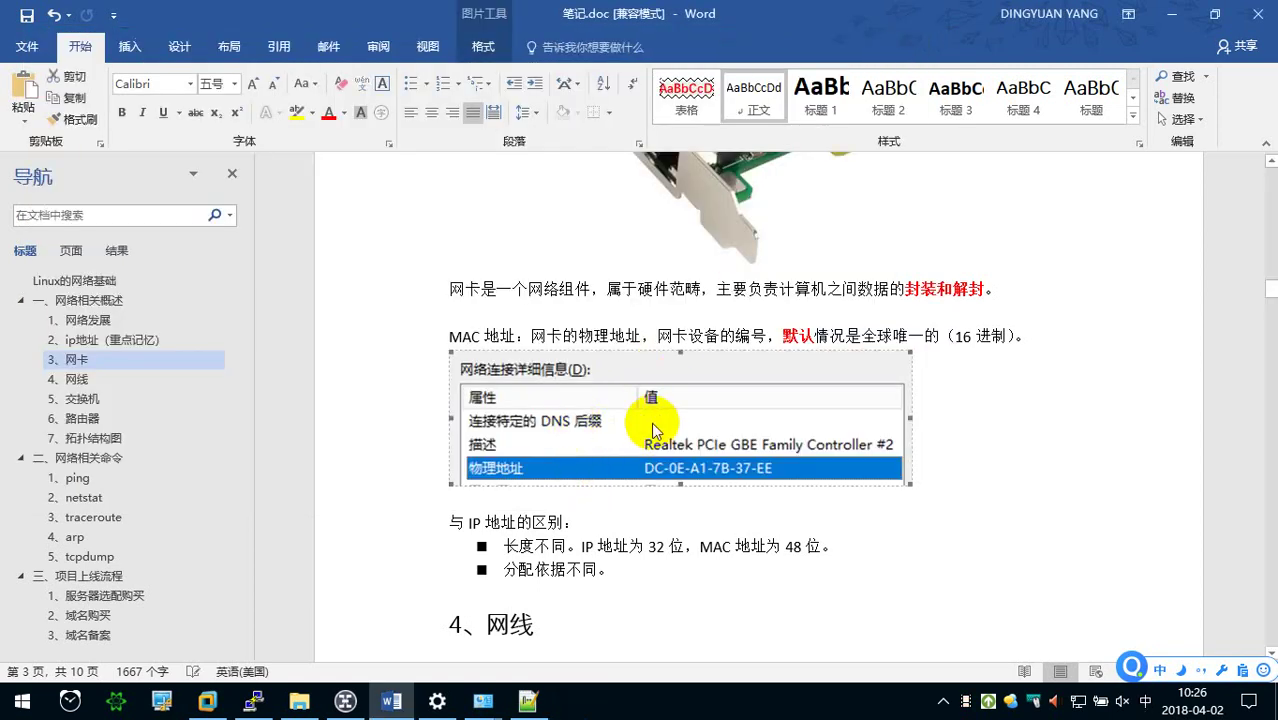
{"action": "mouse_move", "coordinate": [483, 700]}
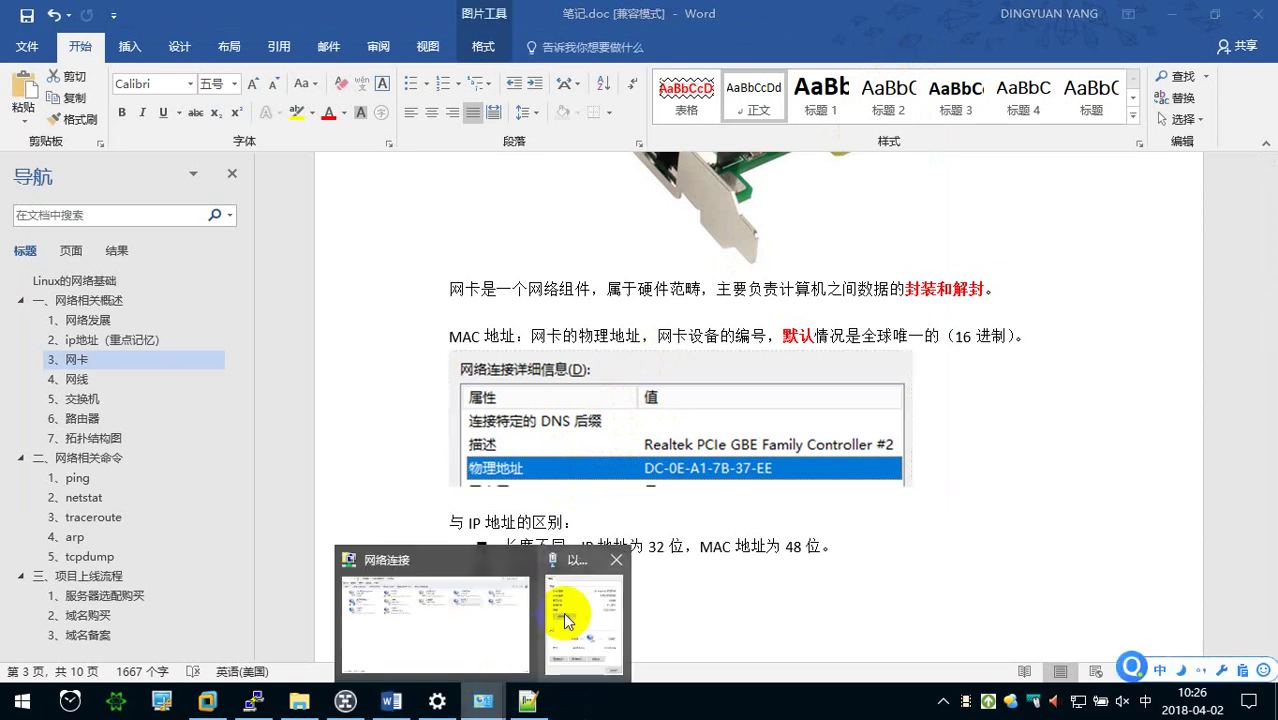
{"action": "left_click", "coordinate": [585, 608]}
{"action": "left_click", "coordinate": [827, 130]}
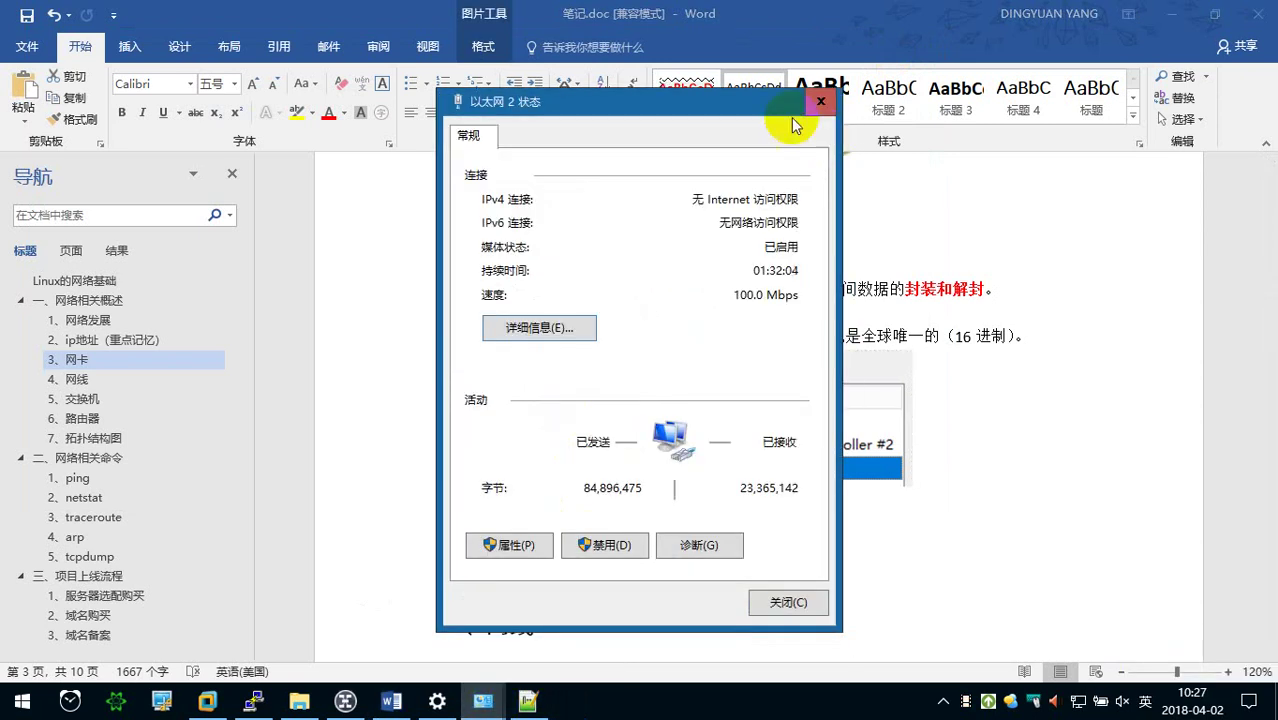
{"action": "left_click", "coordinate": [528, 546]}
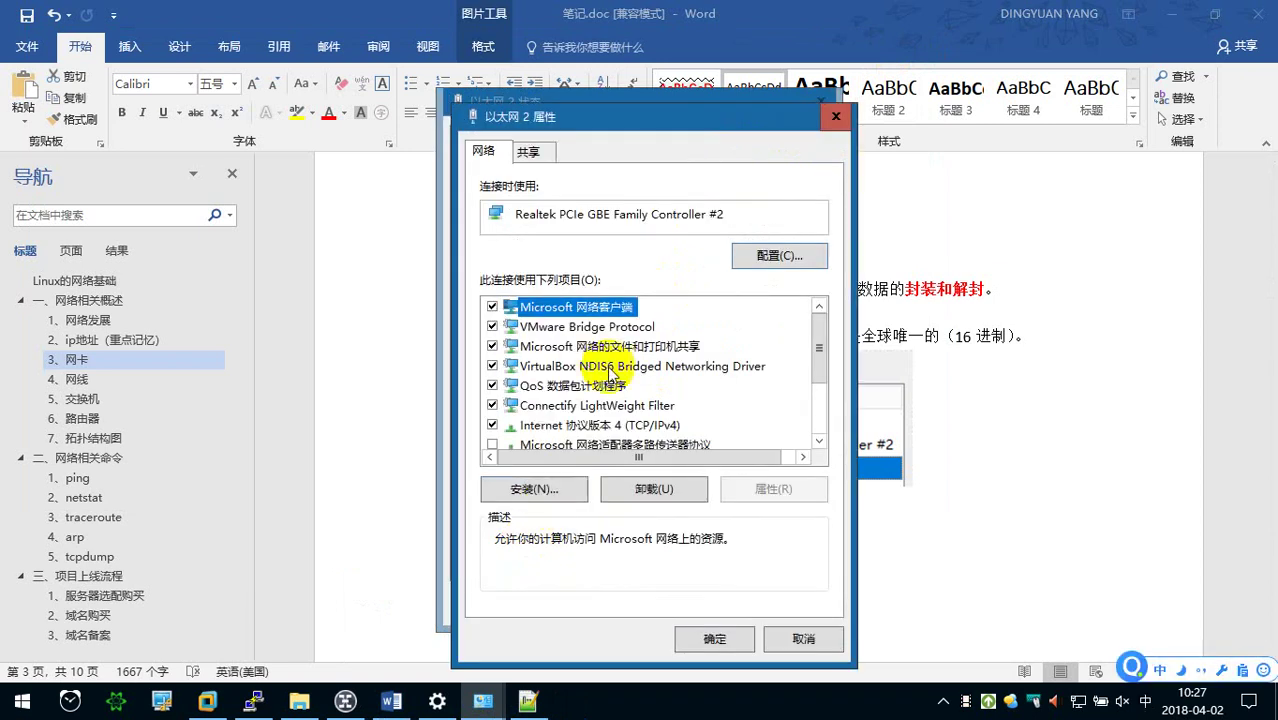
Browse the Realtek adapter's Advanced offload, checksum and transmit buffer settings.
{"action": "left_click", "coordinate": [773, 262]}
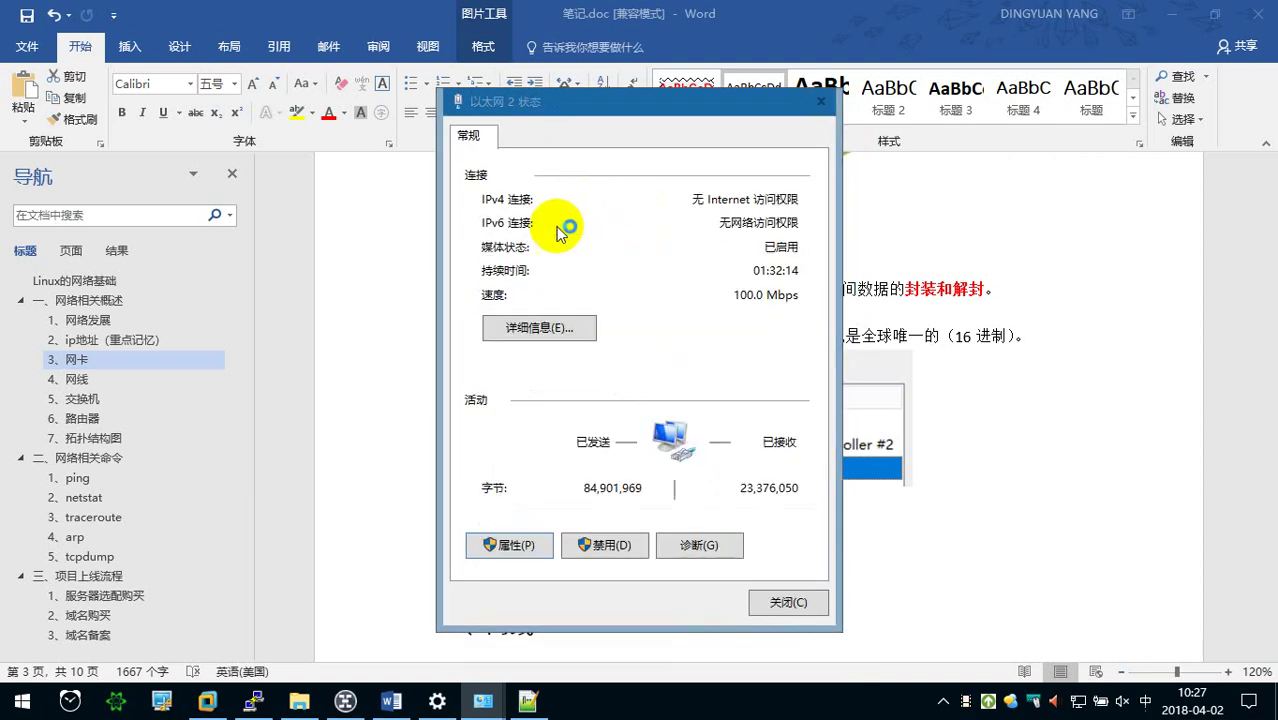
{"action": "left_click", "coordinate": [133, 101]}
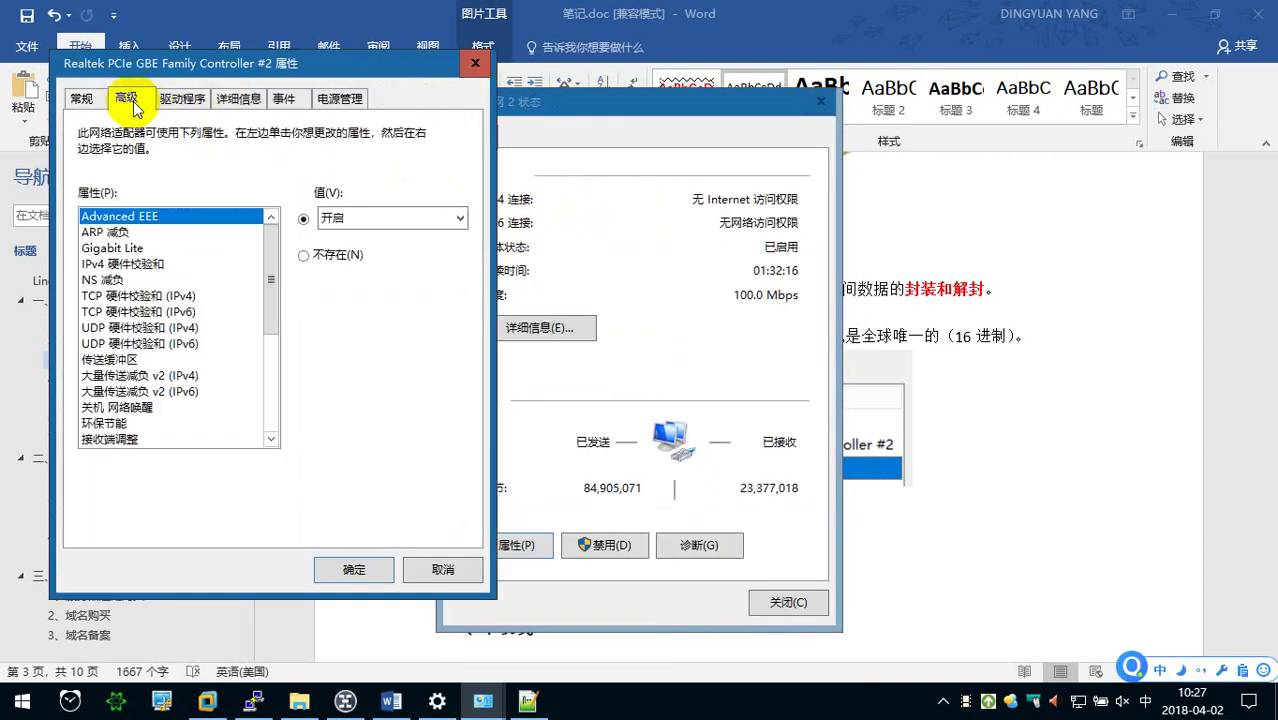
{"action": "left_click", "coordinate": [150, 232]}
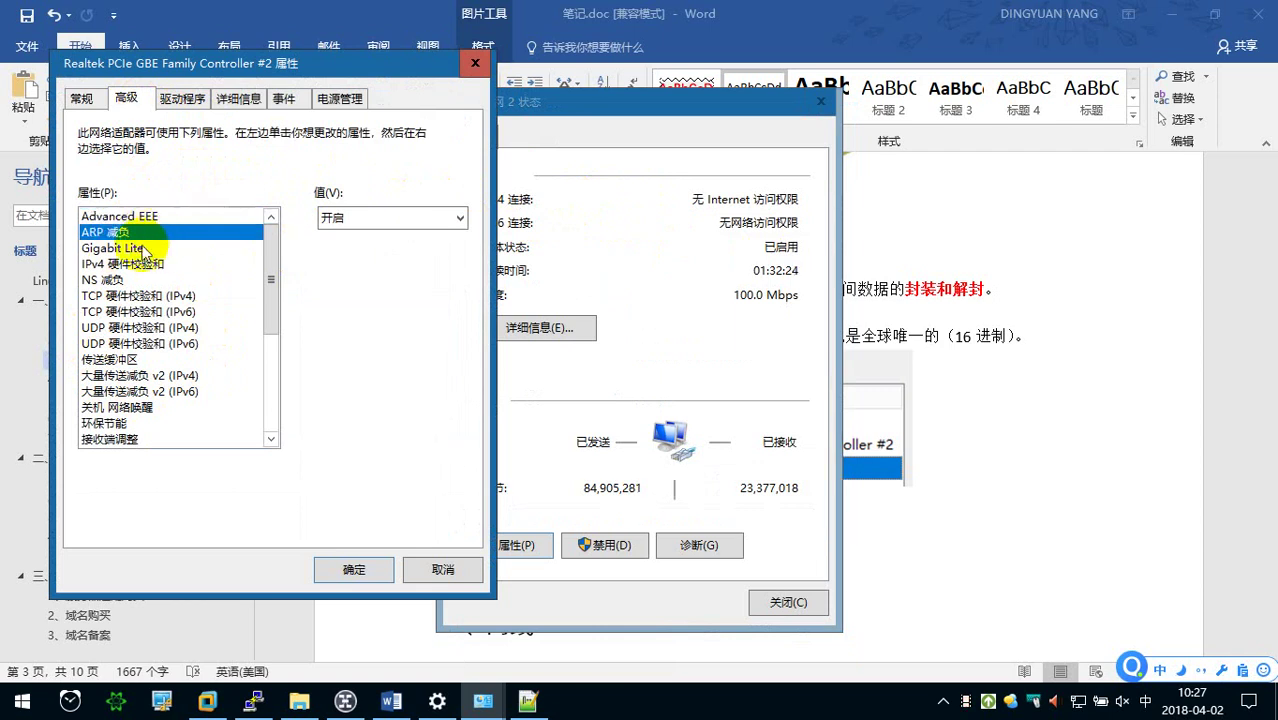
{"action": "left_click", "coordinate": [170, 248]}
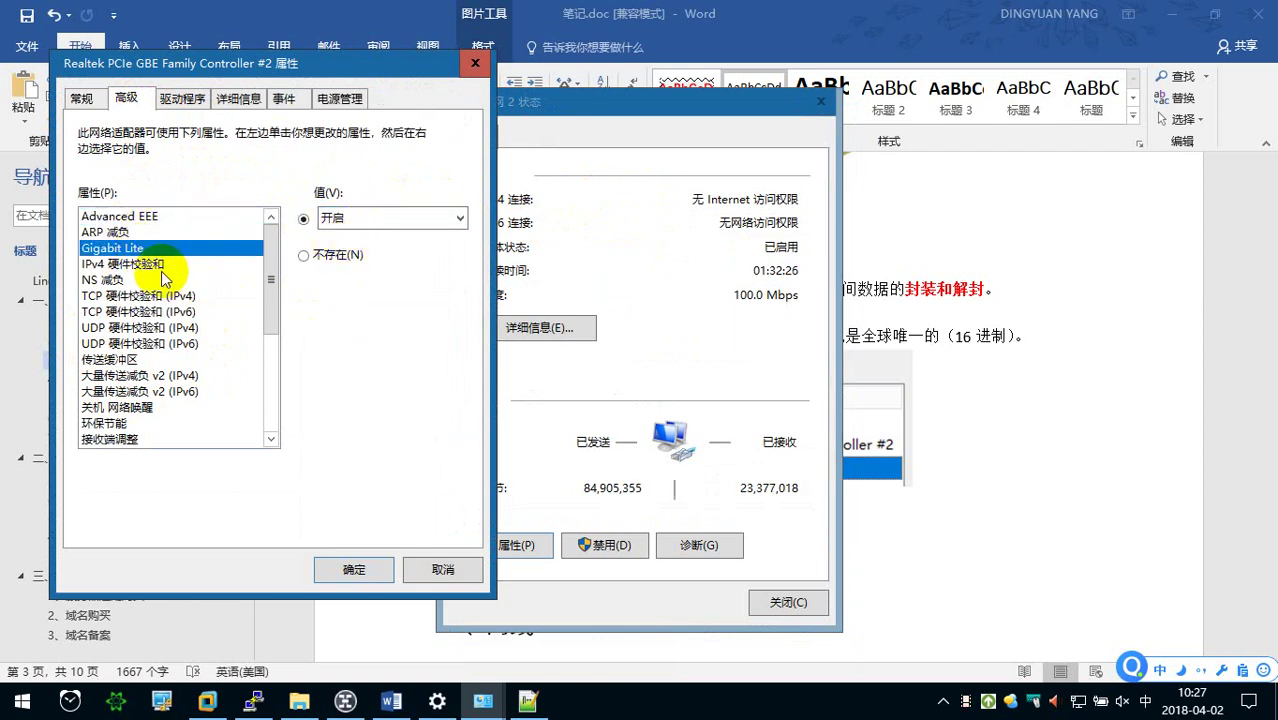
{"action": "left_click", "coordinate": [161, 266]}
{"action": "left_click", "coordinate": [163, 283]}
{"action": "left_click", "coordinate": [163, 295]}
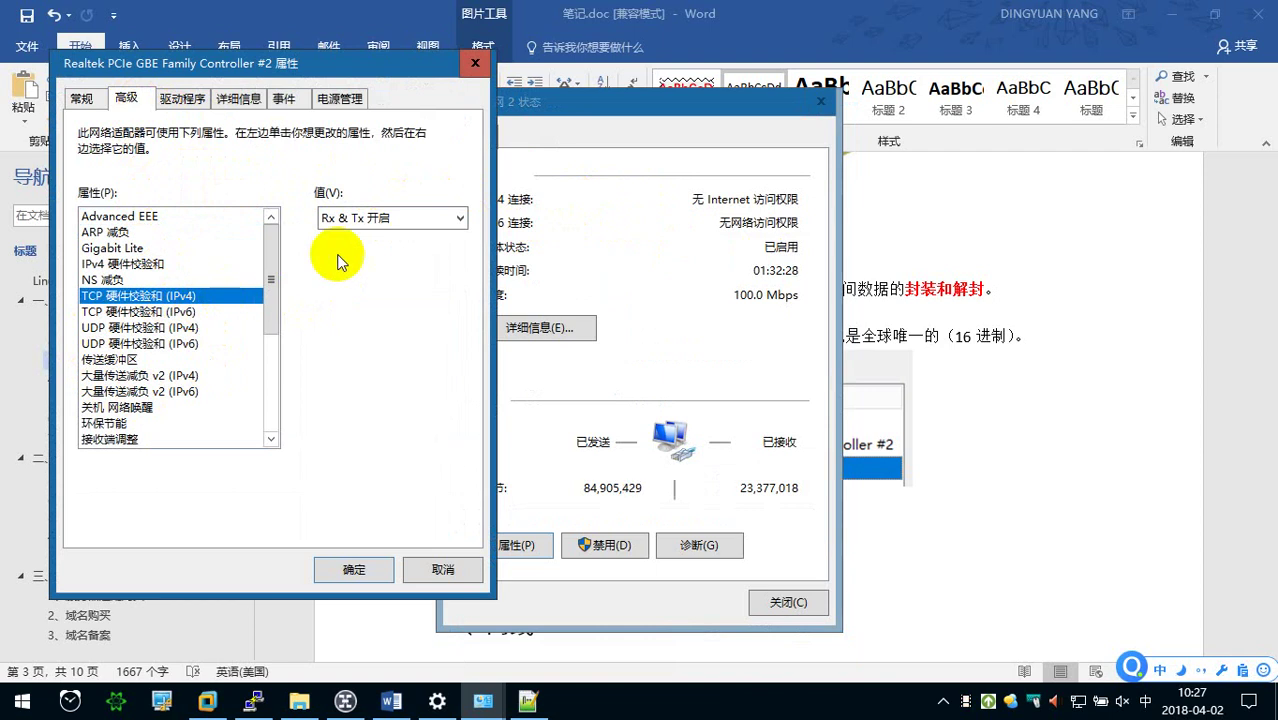
{"action": "left_click", "coordinate": [385, 217]}
{"action": "left_click", "coordinate": [188, 345]}
{"action": "left_click", "coordinate": [172, 360]}
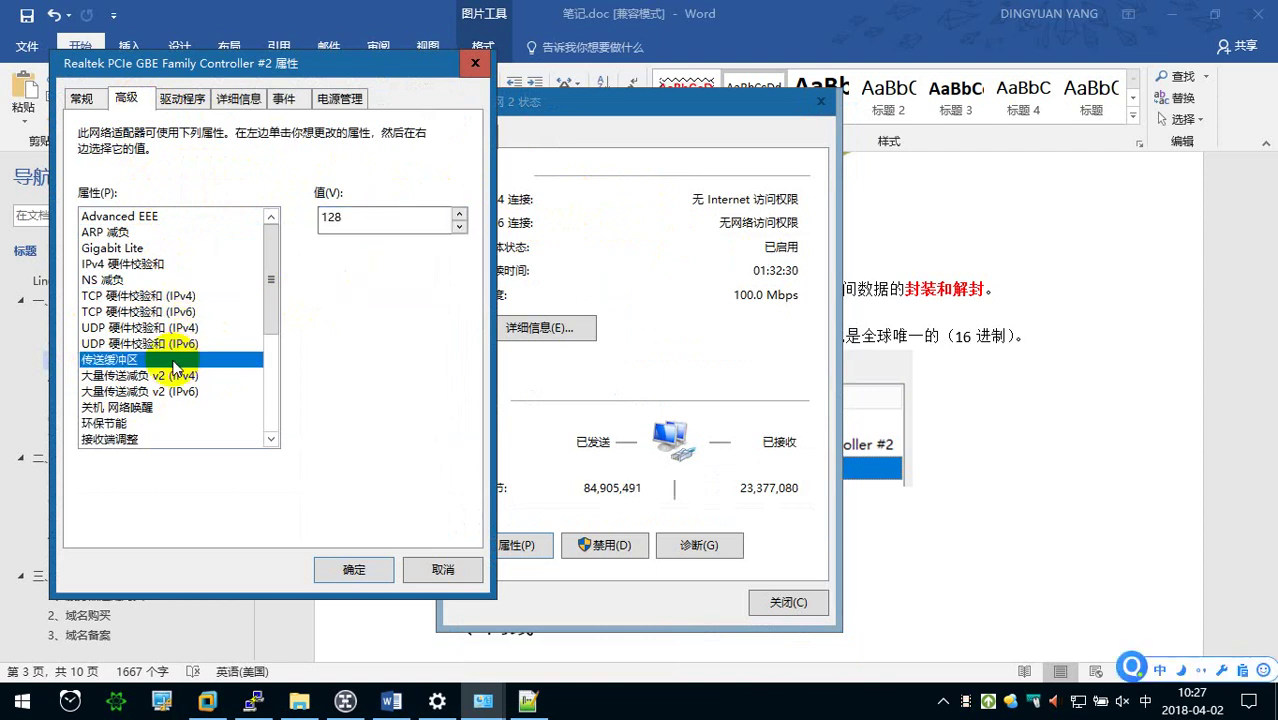
Highlight the Network Address value DC0EA17B37EE, then cancel without changes.
{"action": "scroll", "coordinate": [173, 365], "scroll_direction": "down", "scroll_amount": 2}
{"action": "scroll", "coordinate": [172, 345], "scroll_direction": "down", "scroll_amount": 1}
{"action": "scroll", "coordinate": [172, 310], "scroll_direction": "down", "scroll_amount": 2}
{"action": "scroll", "coordinate": [172, 295], "scroll_direction": "down", "scroll_amount": 1}
{"action": "left_click", "coordinate": [150, 345]}
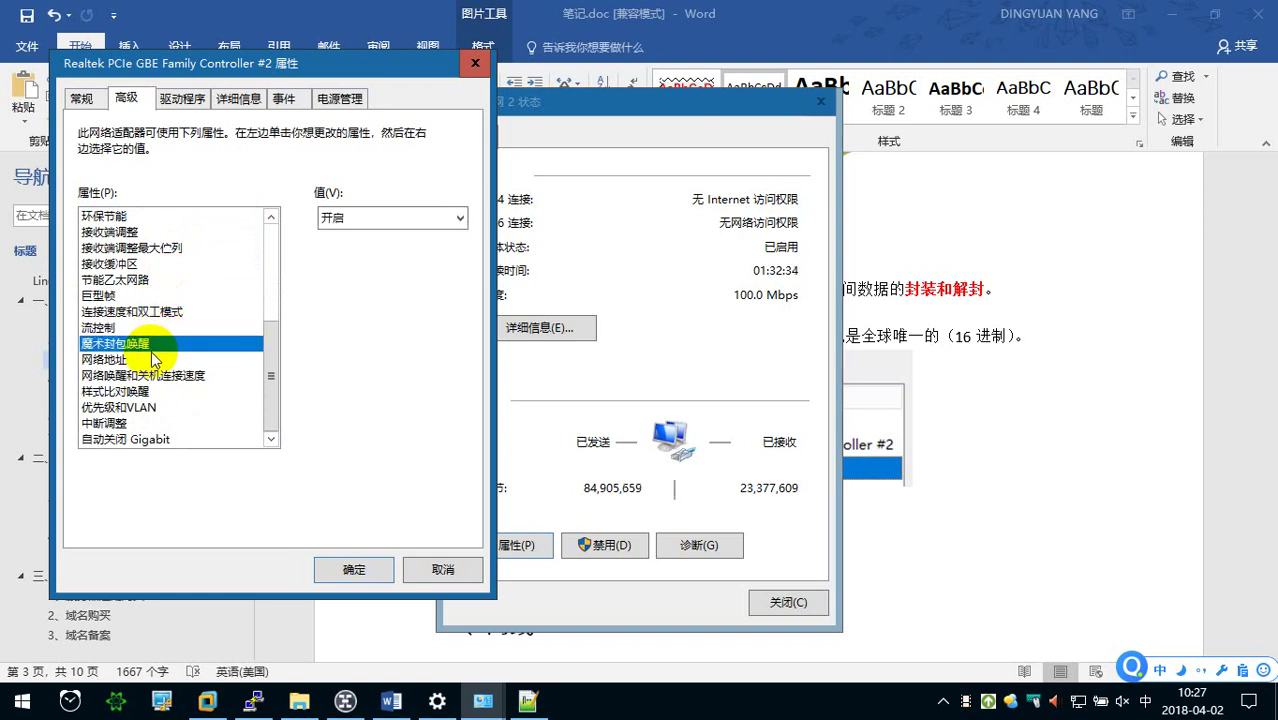
{"action": "left_click", "coordinate": [150, 359]}
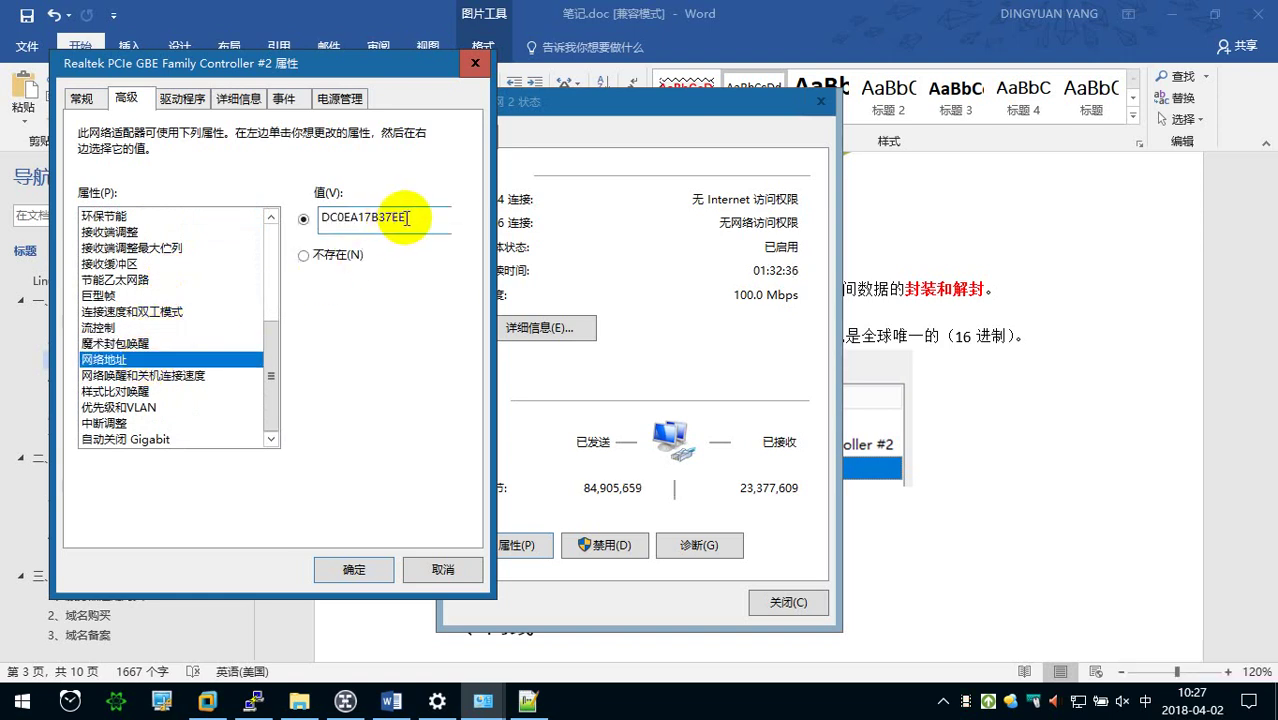
{"action": "left_click_drag", "start_coordinate": [404, 220], "coordinate": [316, 220]}
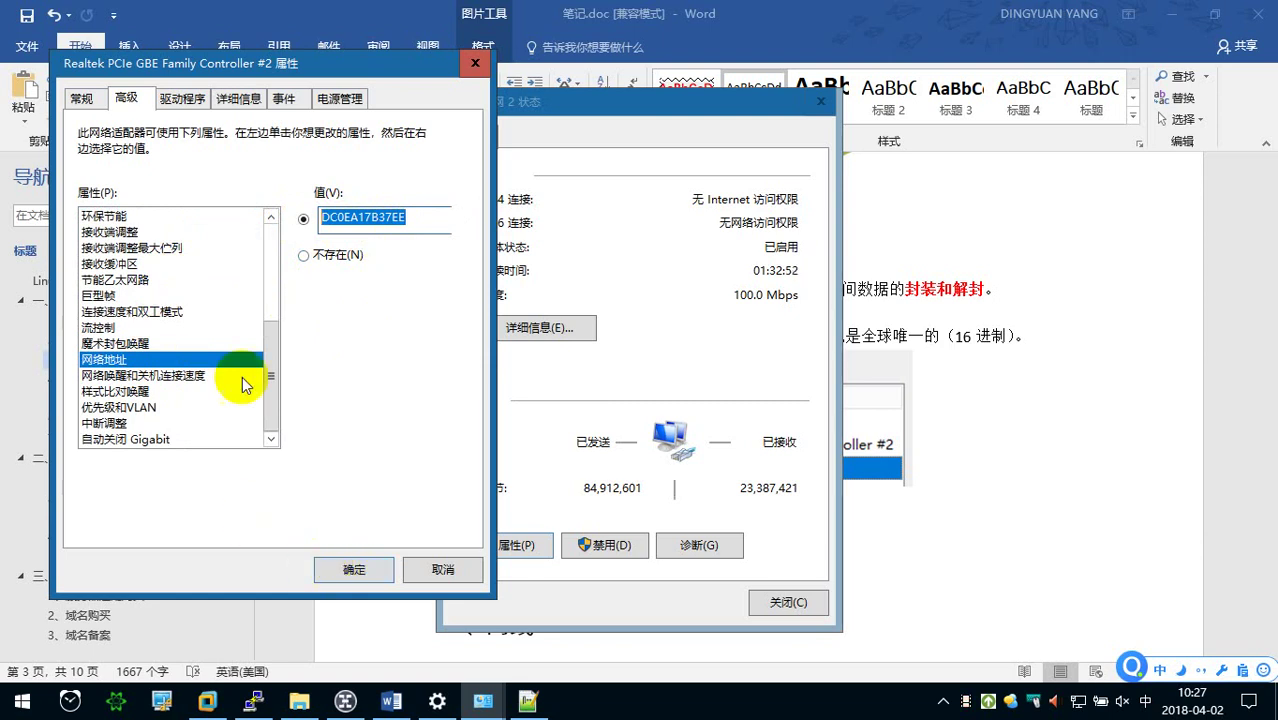
{"action": "left_click", "coordinate": [444, 567]}
Close the Ethernet 2 status window and make 与 IP 地址的区别： bold.
{"action": "left_click", "coordinate": [775, 601]}
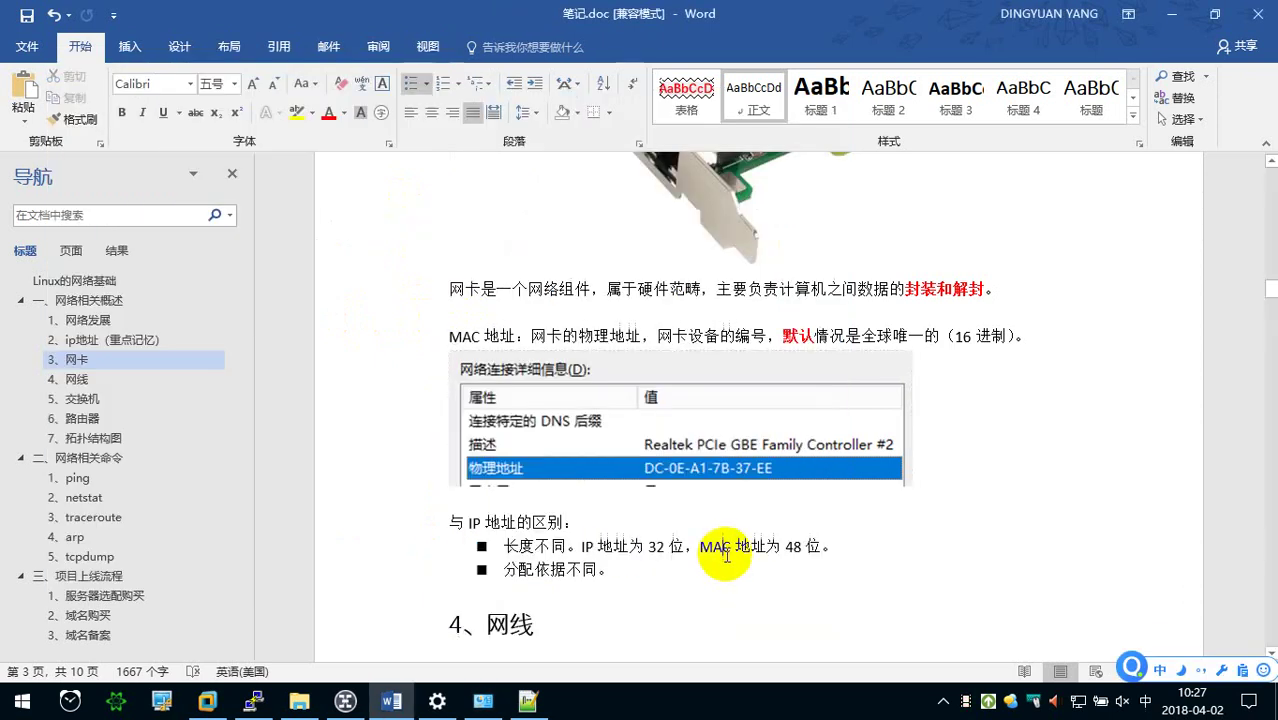
{"action": "left_click", "coordinate": [726, 556]}
{"action": "scroll", "coordinate": [705, 527], "scroll_direction": "down", "scroll_amount": 1}
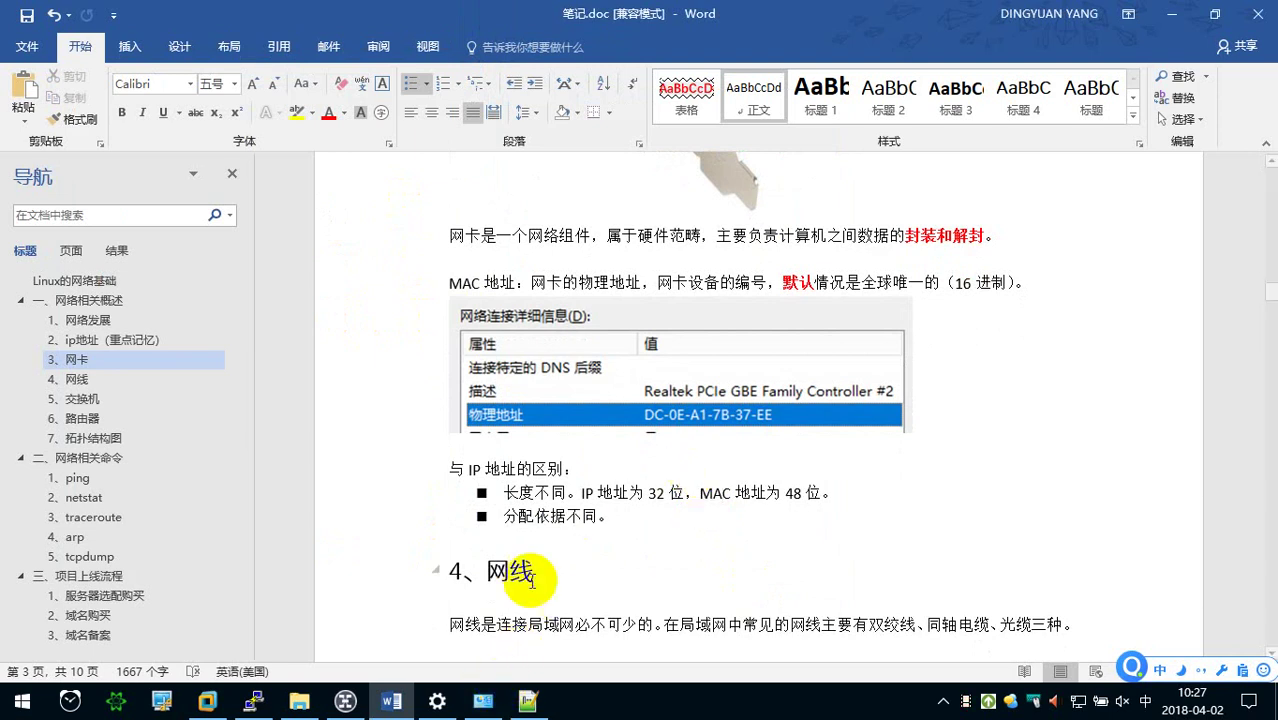
{"action": "scroll", "coordinate": [540, 514], "scroll_direction": "down", "scroll_amount": 1}
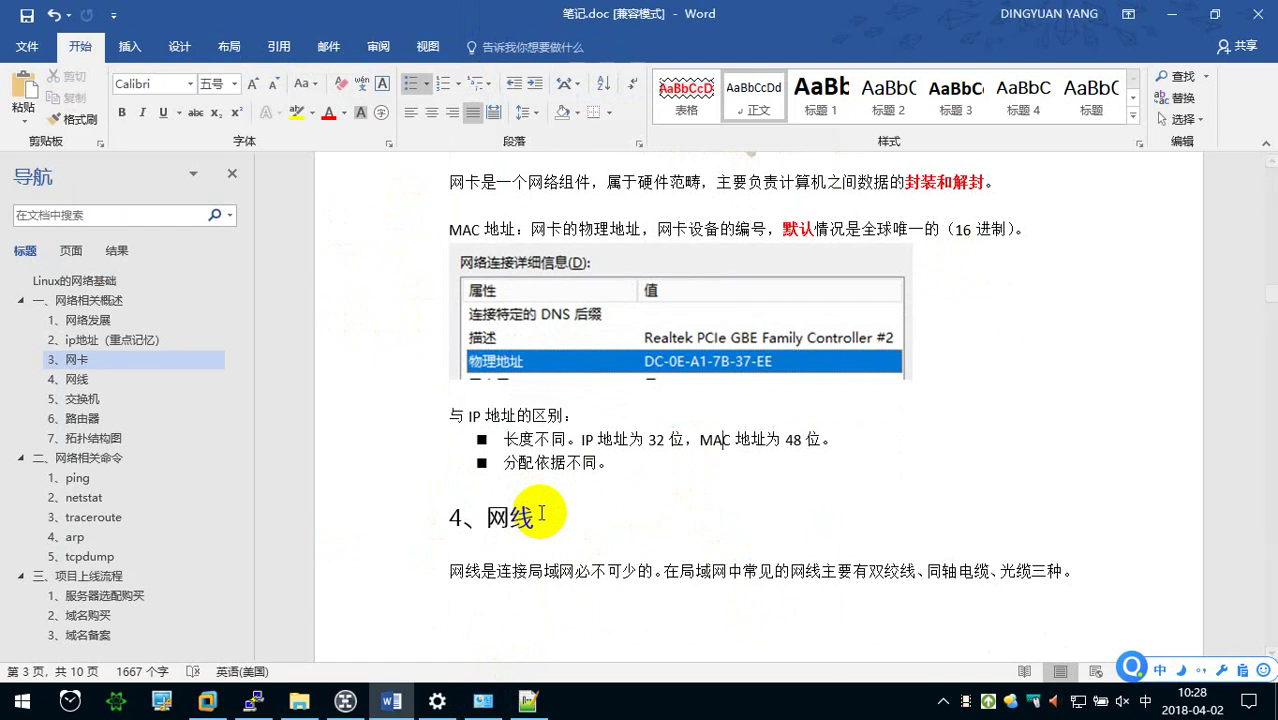
{"action": "left_click_drag", "start_coordinate": [592, 415], "coordinate": [440, 424]}
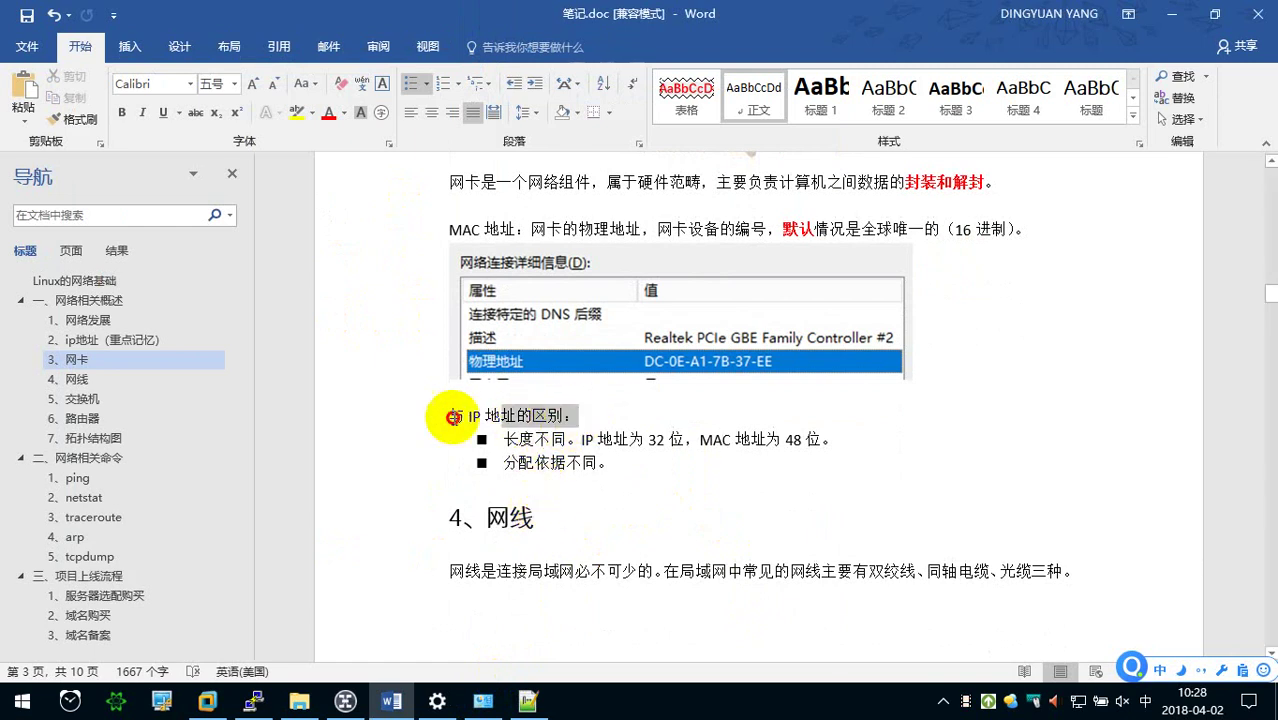
{"action": "left_click", "coordinate": [122, 112]}
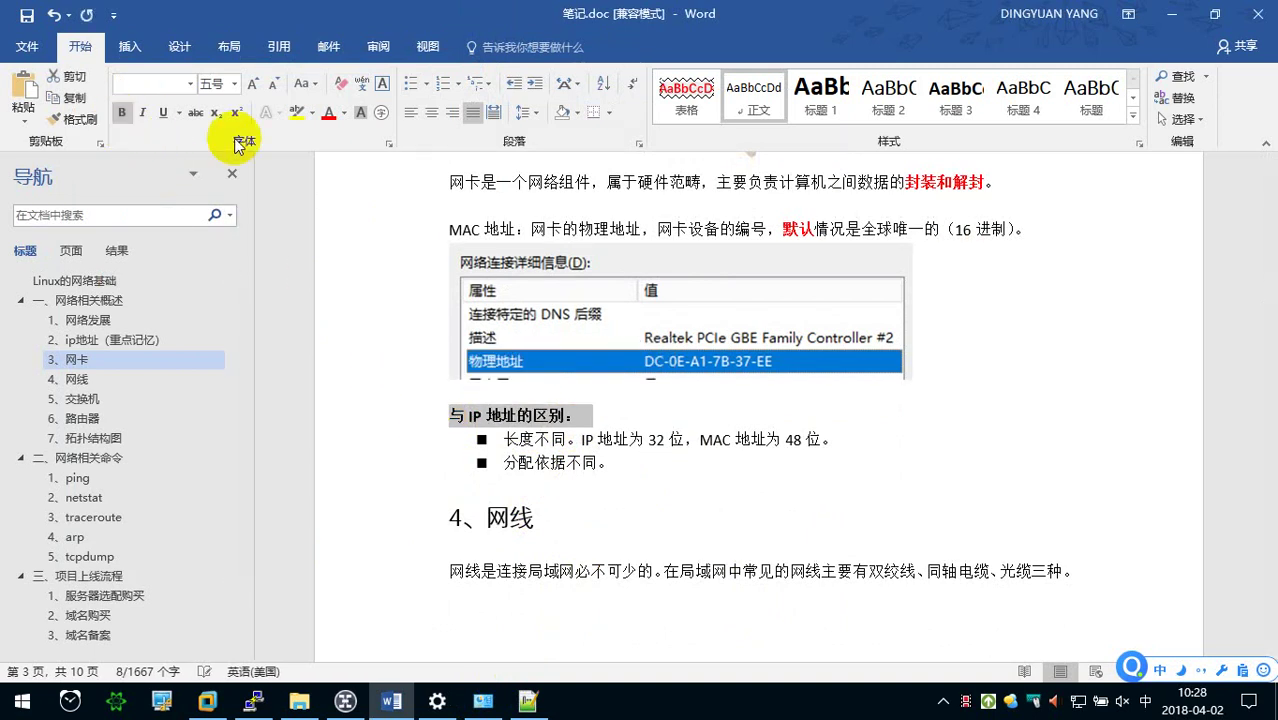
{"action": "left_click", "coordinate": [475, 376]}
{"action": "scroll", "coordinate": [476, 381], "scroll_direction": "down", "scroll_amount": 1}
{"action": "left_click_drag", "start_coordinate": [468, 363], "coordinate": [484, 370]}
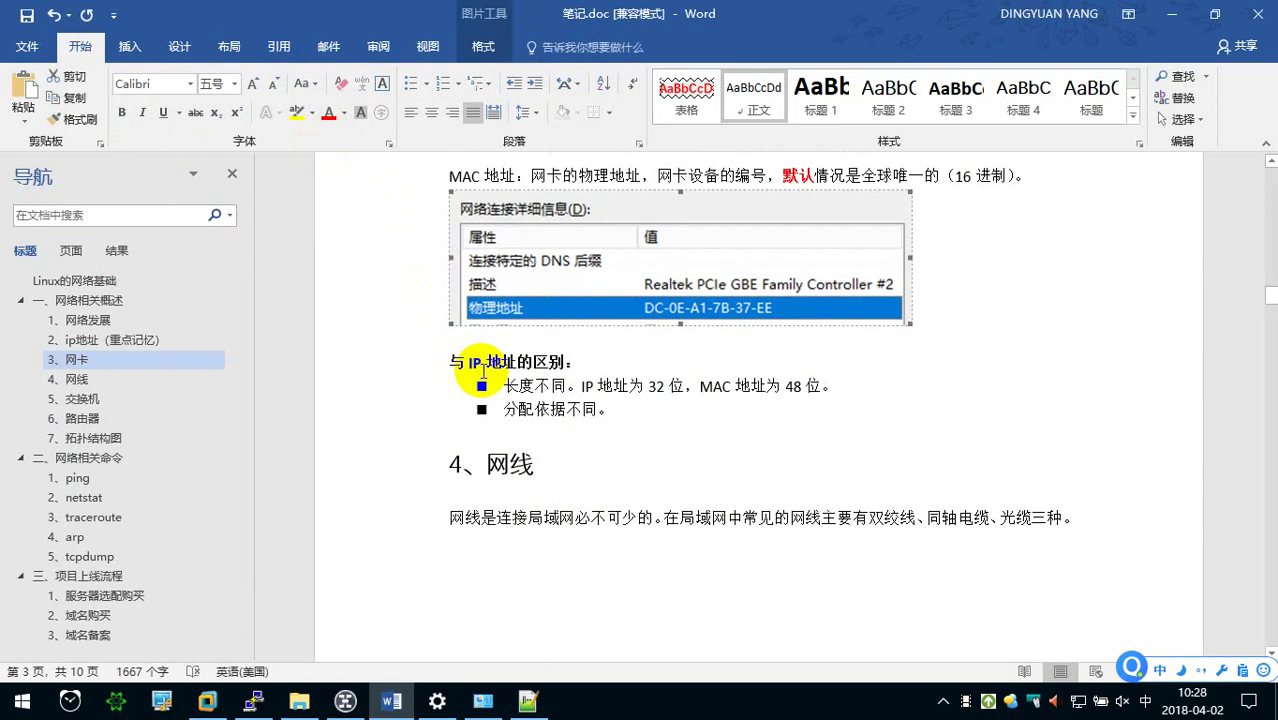
{"action": "left_click", "coordinate": [484, 370]}
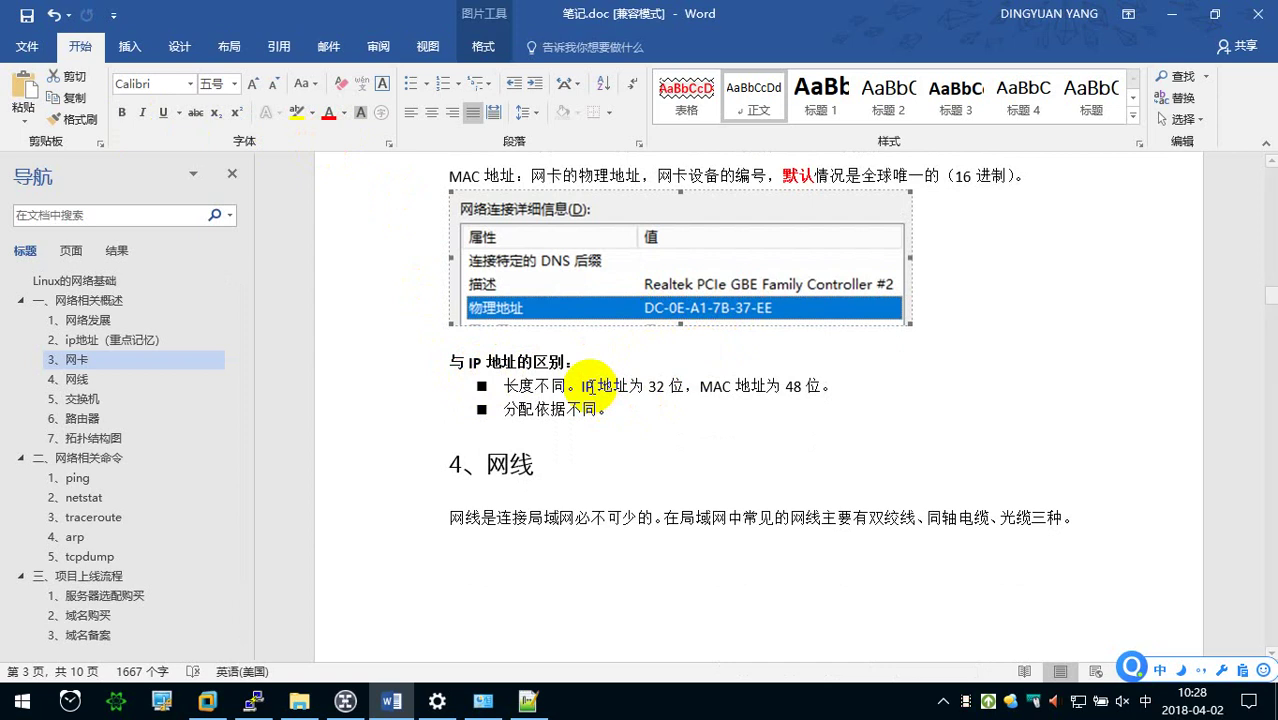
Type the IP pattern xxx.xxx.xxx.xxx in Notepad++ tab new 1.
{"action": "left_click", "coordinate": [528, 700]}
{"action": "type", "text": "1"}
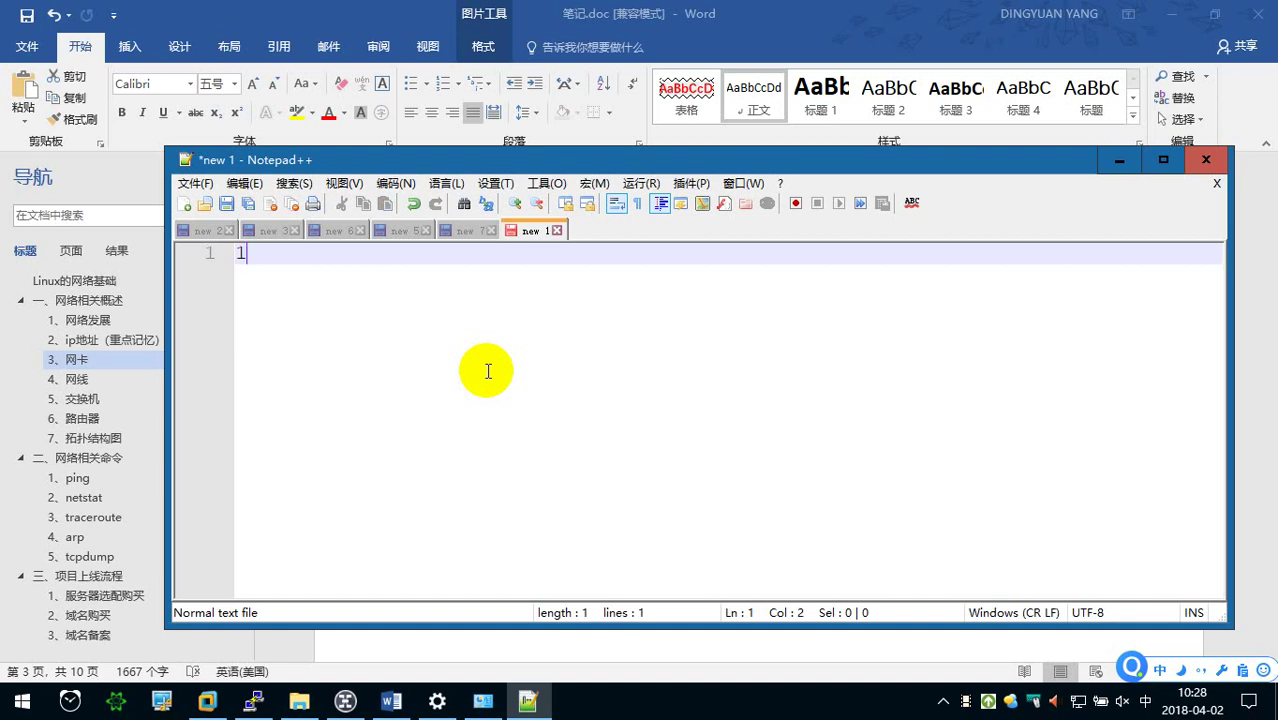
{"action": "key", "text": "BackSpace"}
{"action": "type", "text": "xxx"}
{"action": "key", "text": "shift"}
{"action": "type", "text": ".xxx"}
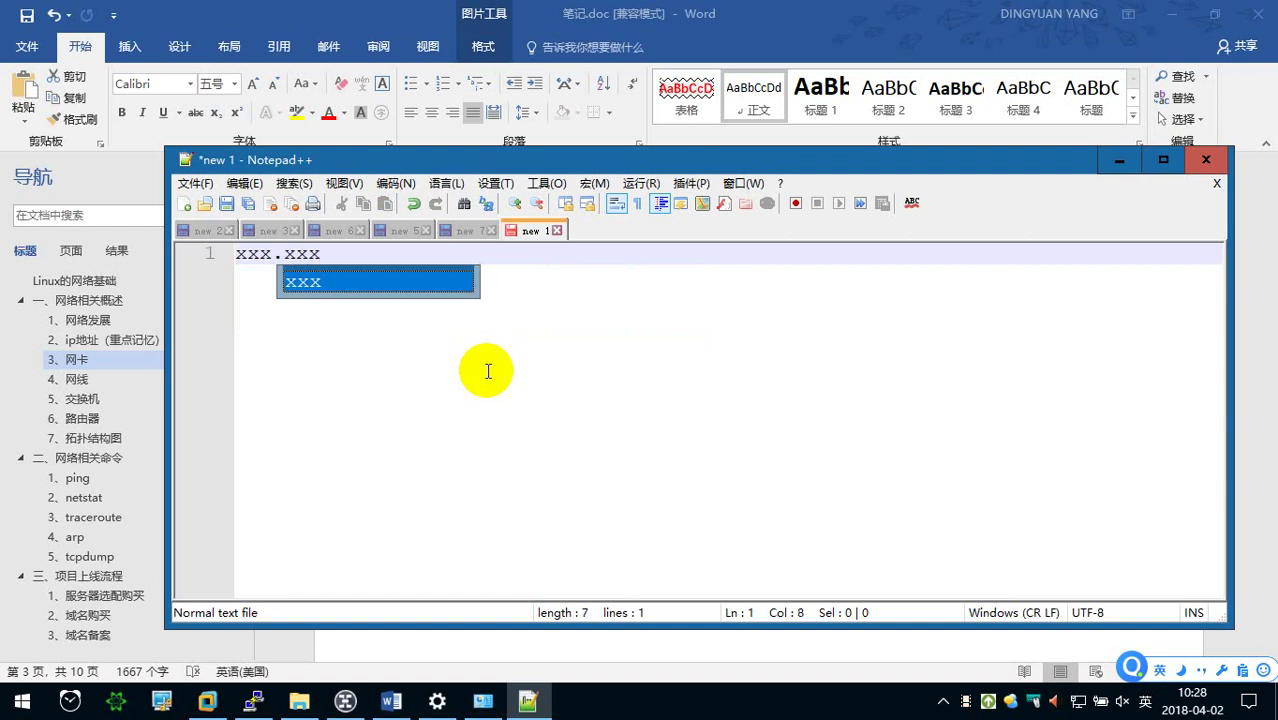
{"action": "type", "text": ".xxx.xxx"}
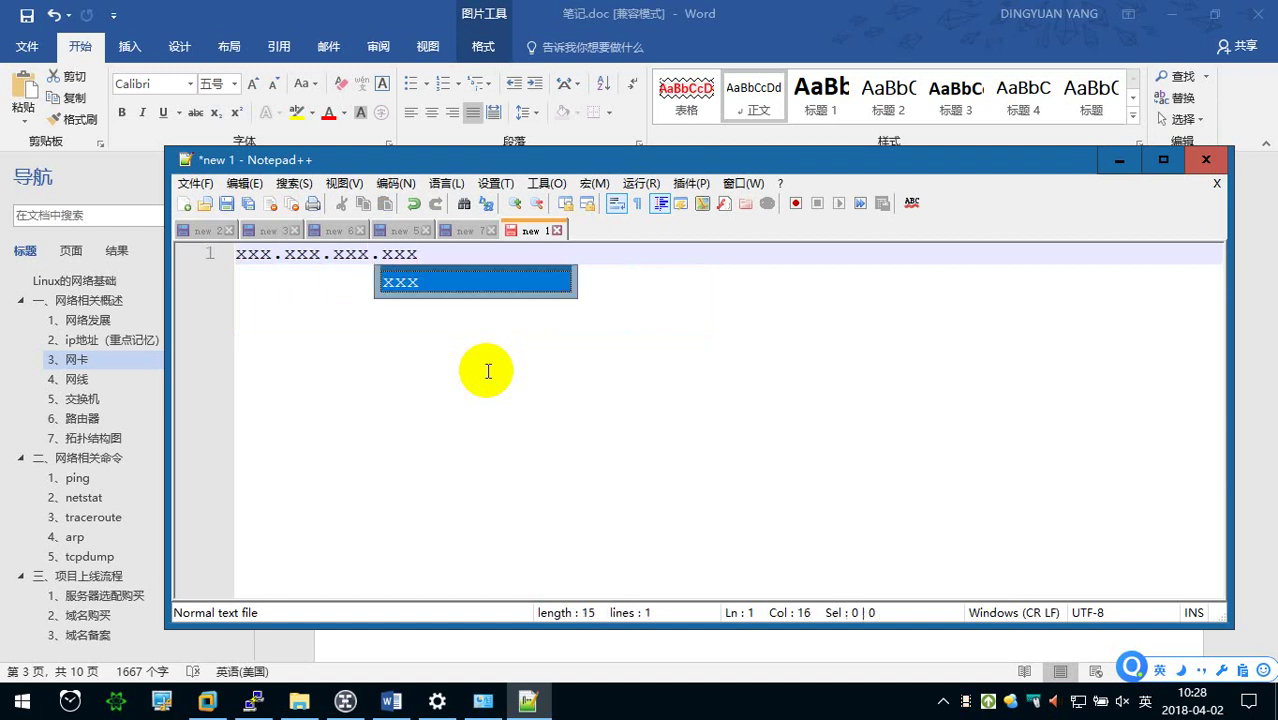
Add the binary line 11111111.11111111.1111111.1111111 two lines below the pattern.
{"action": "double_click", "coordinate": [399, 254]}
{"action": "left_click", "coordinate": [357, 254]}
{"action": "double_click", "coordinate": [252, 254]}
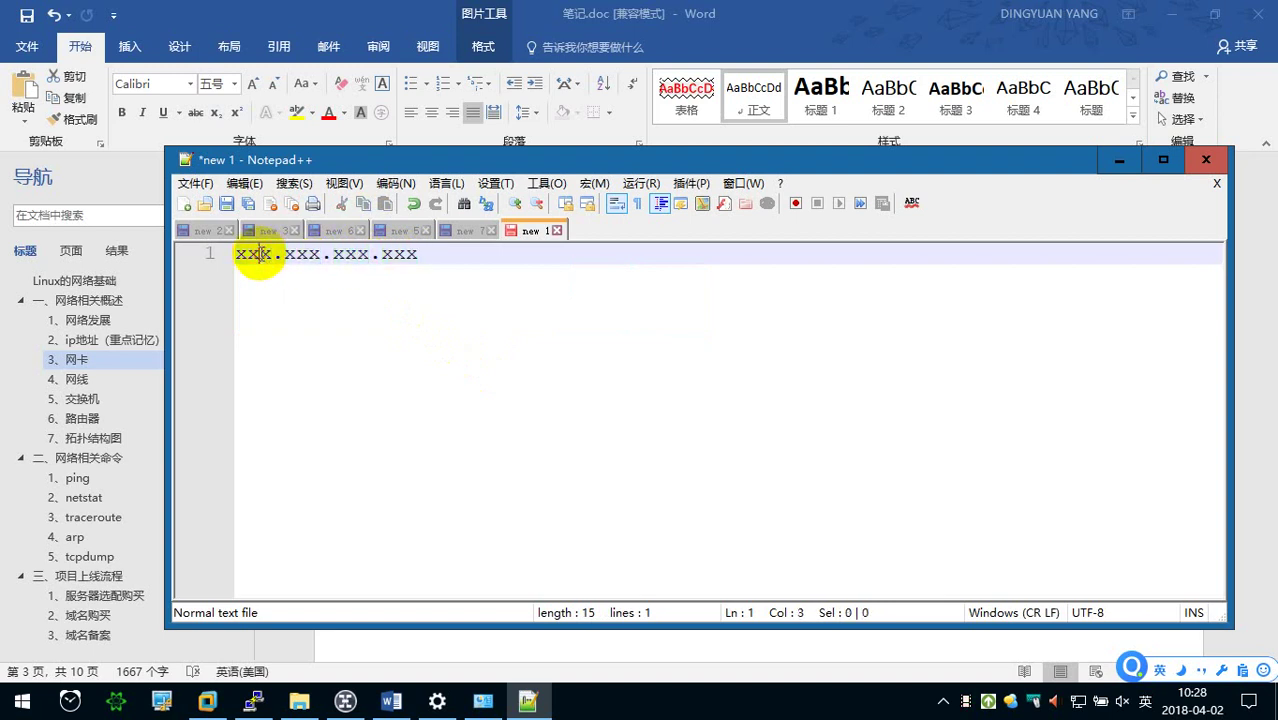
{"action": "left_click", "coordinate": [464, 255]}
{"action": "mouse_move", "coordinate": [580, 167]}
{"action": "left_mouse_down"}
{"action": "mouse_move", "coordinate": [878, 387]}
{"action": "mouse_move", "coordinate": [829, 295]}
{"action": "left_mouse_up"}
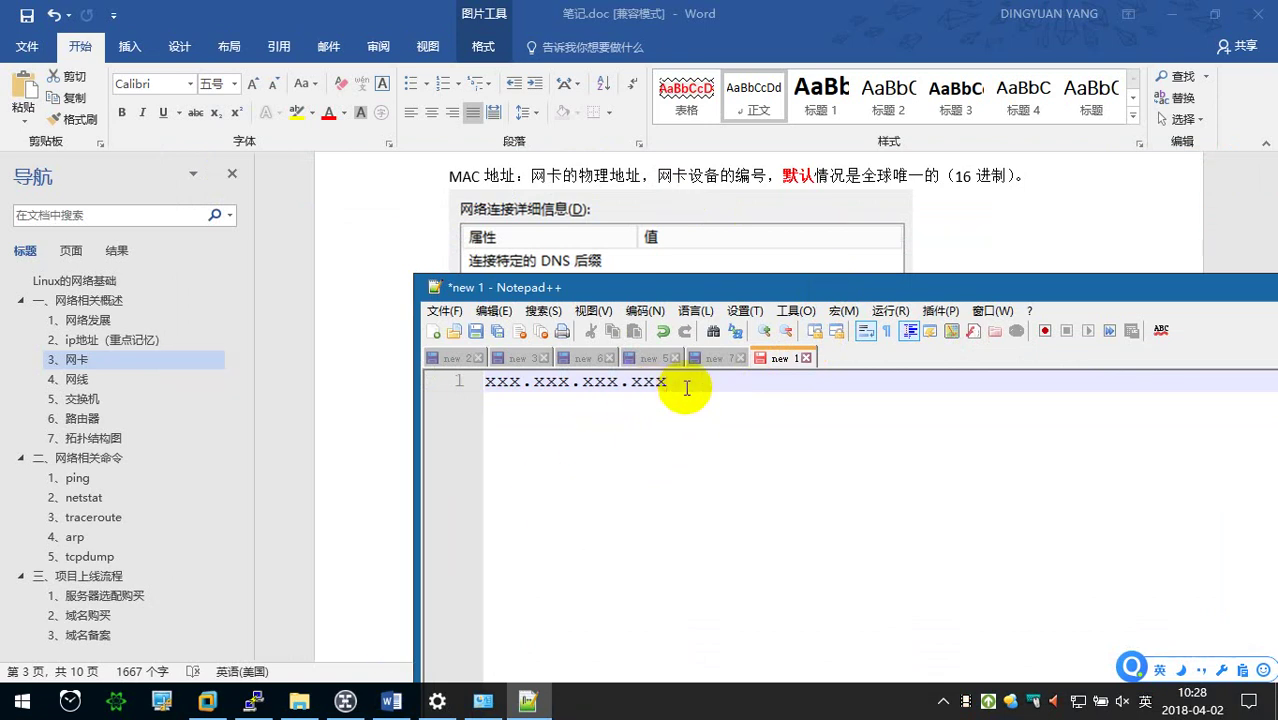
{"action": "key", "text": "Return"}
{"action": "key", "text": "Return"}
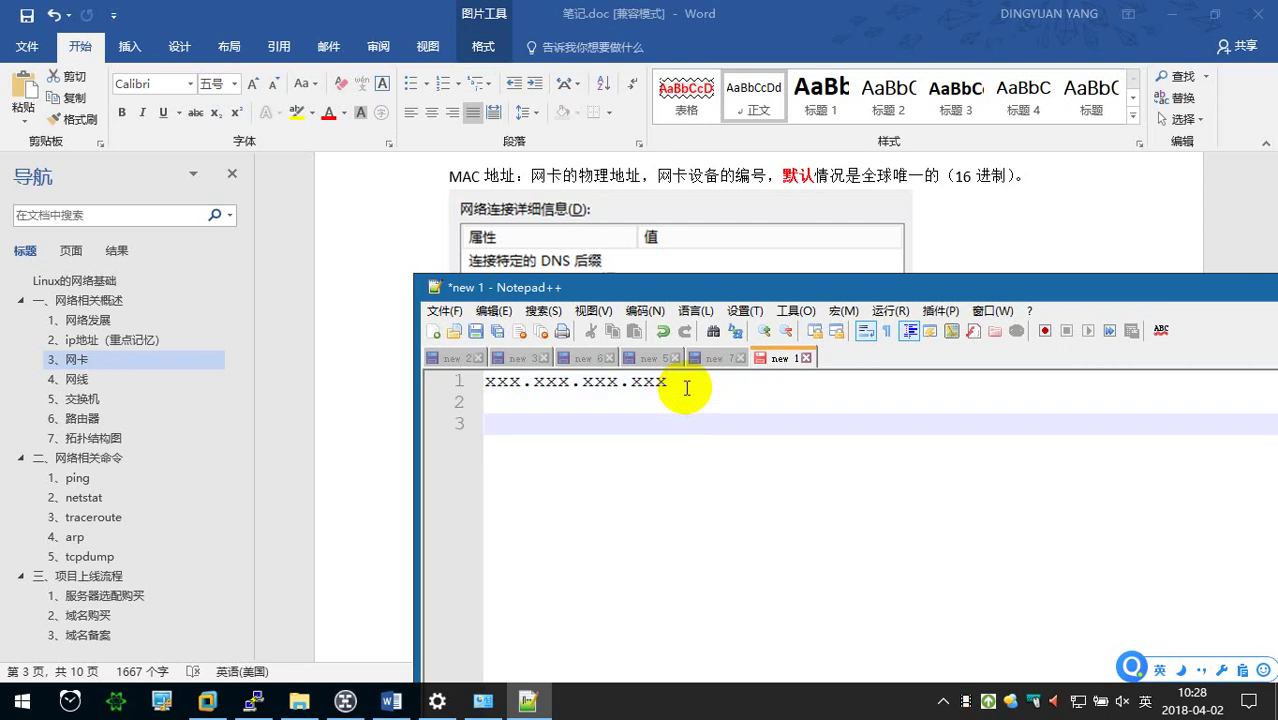
{"action": "type", "text": "11111111.11111111.1111111.1111111"}
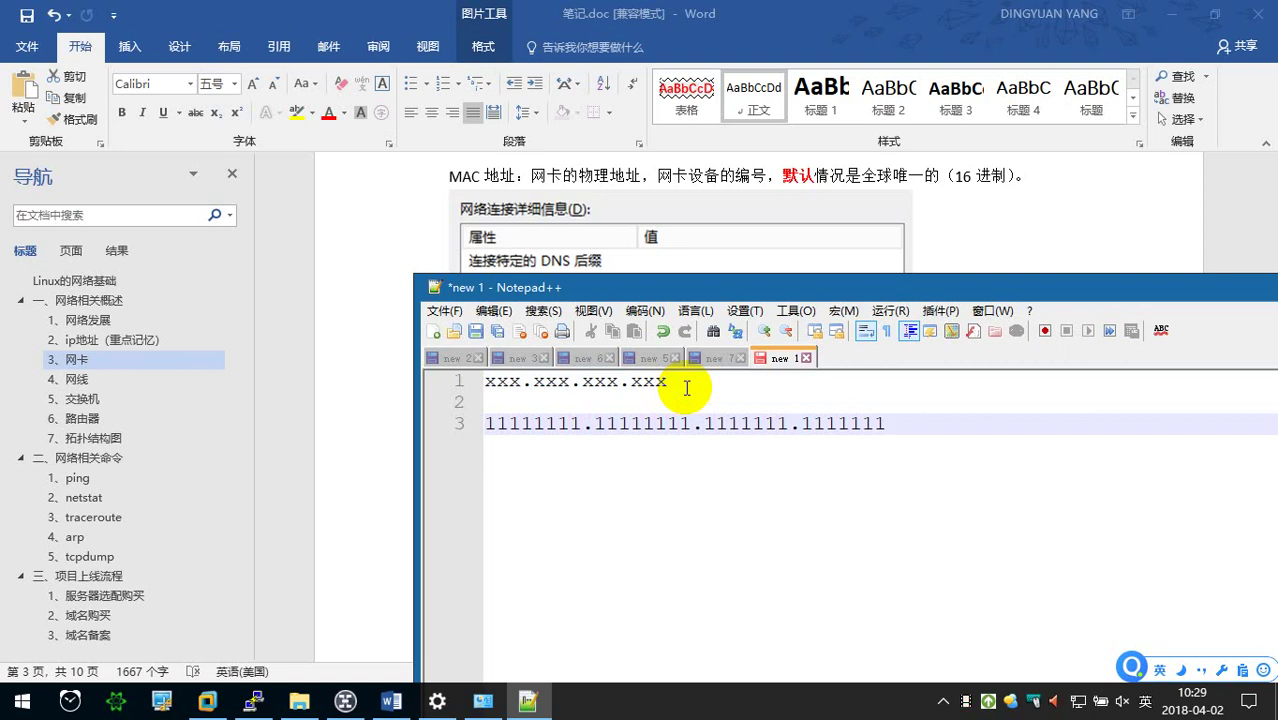
Highlight the binary address groups on line 3, then bring Word's 笔记.doc forward.
{"action": "double_click", "coordinate": [530, 423]}
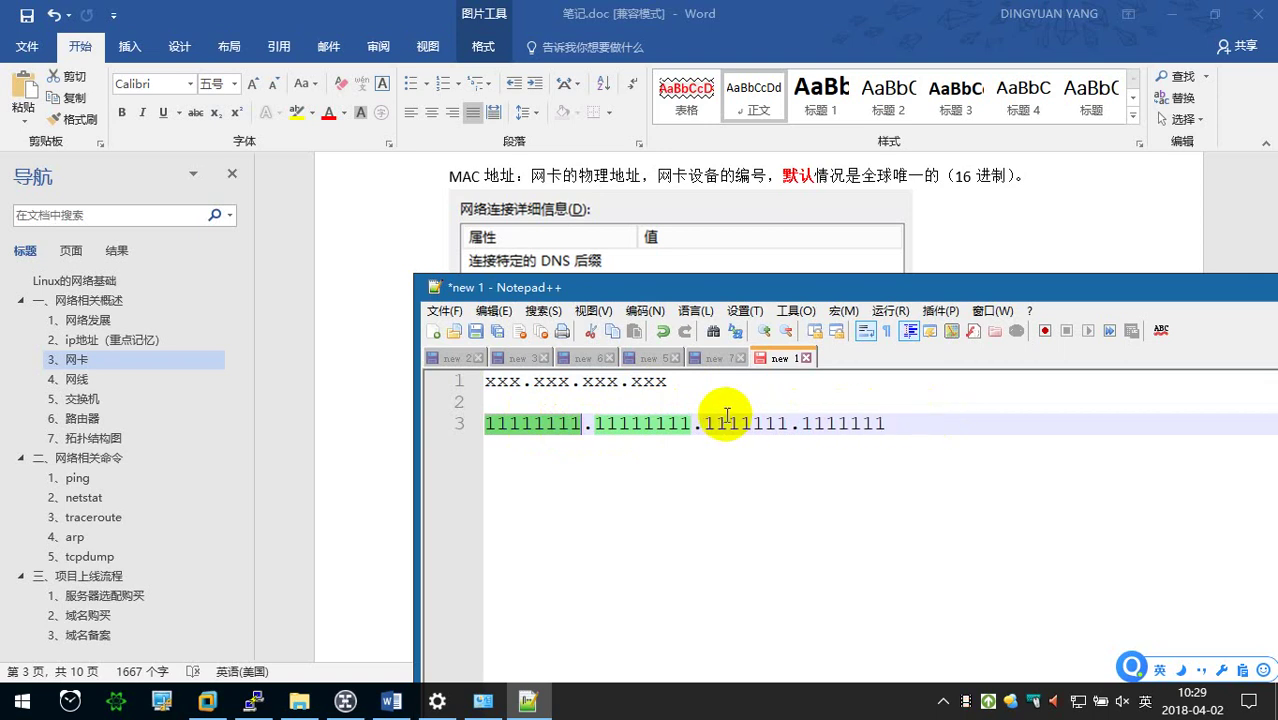
{"action": "double_click", "coordinate": [555, 424]}
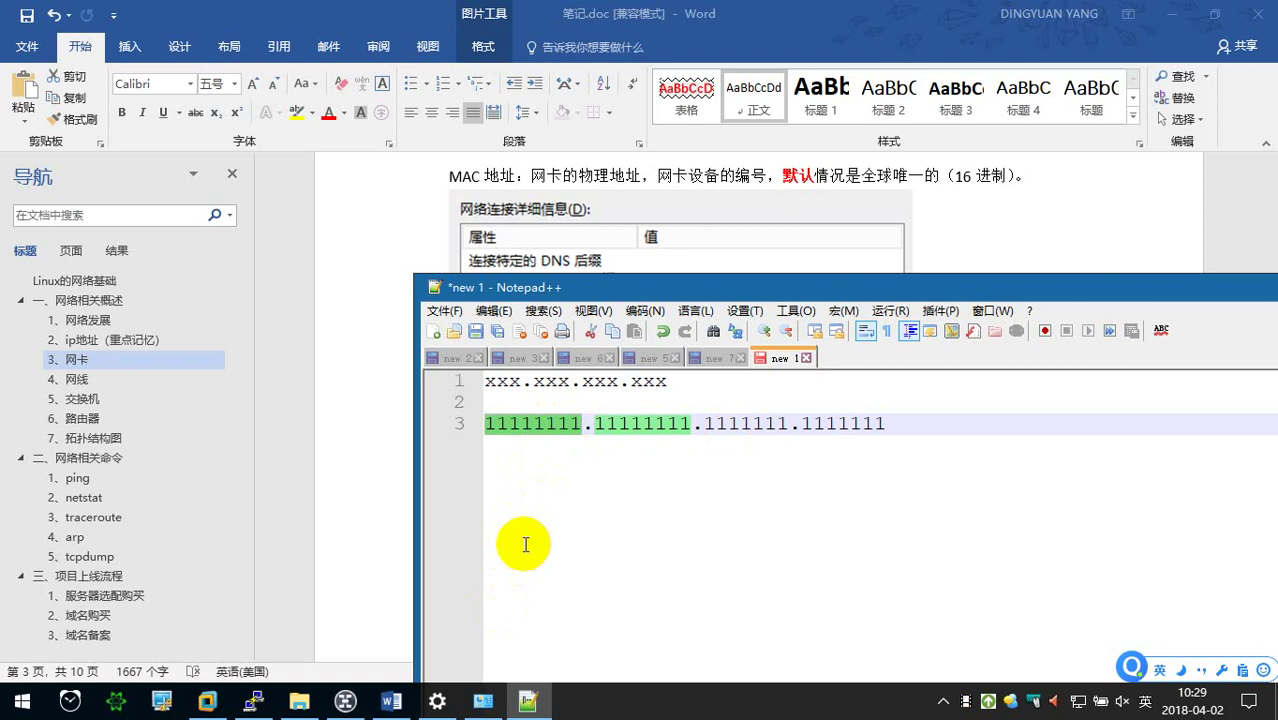
{"action": "left_click", "coordinate": [685, 243]}
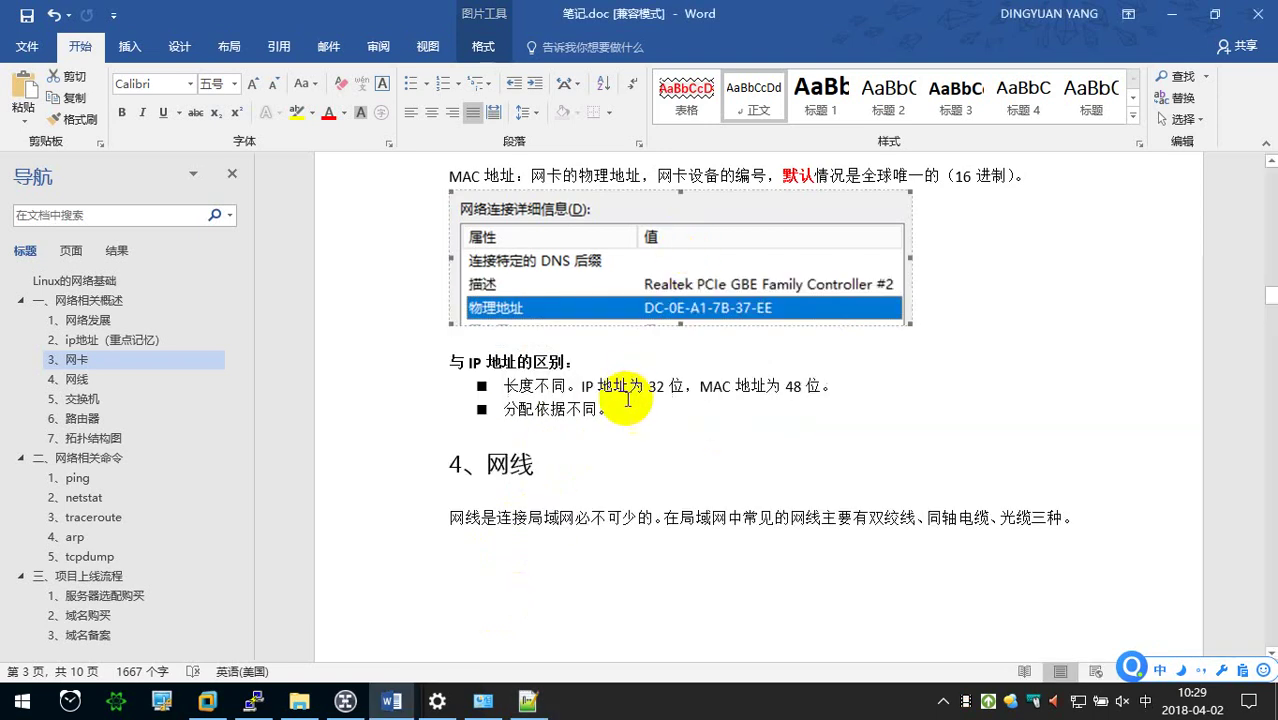
{"action": "left_click", "coordinate": [528, 701]}
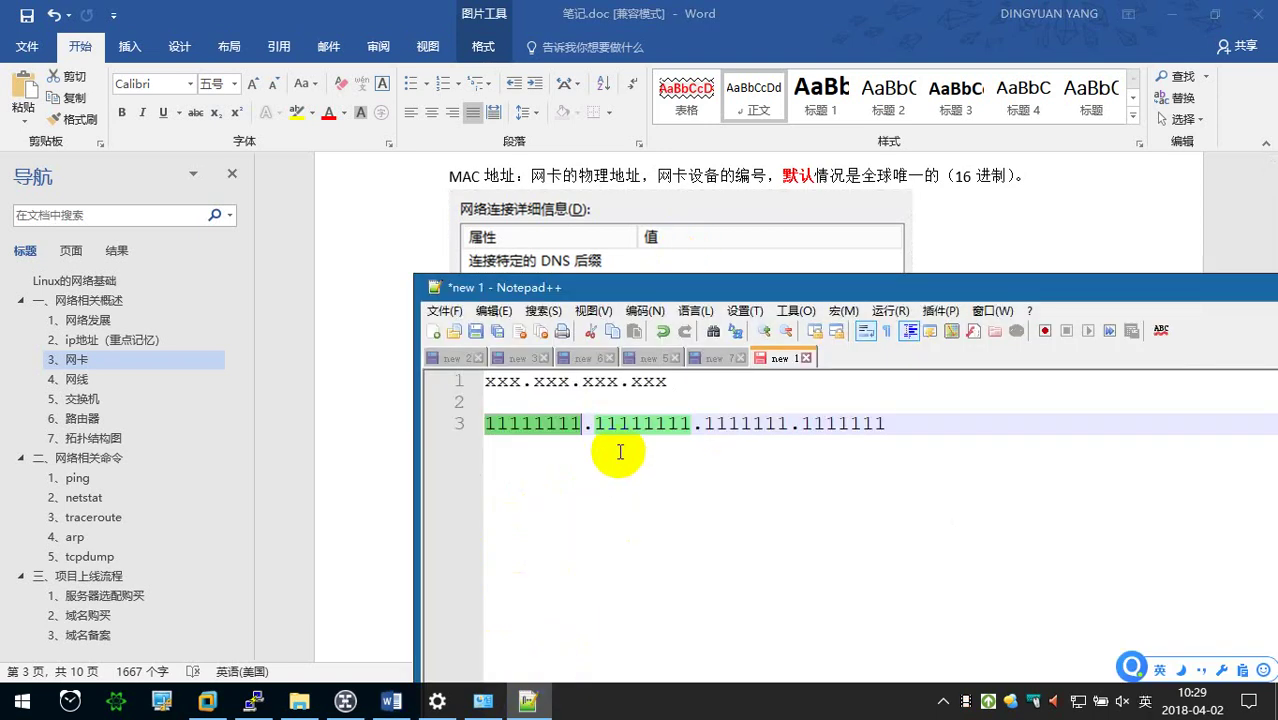
{"action": "left_click", "coordinate": [550, 423]}
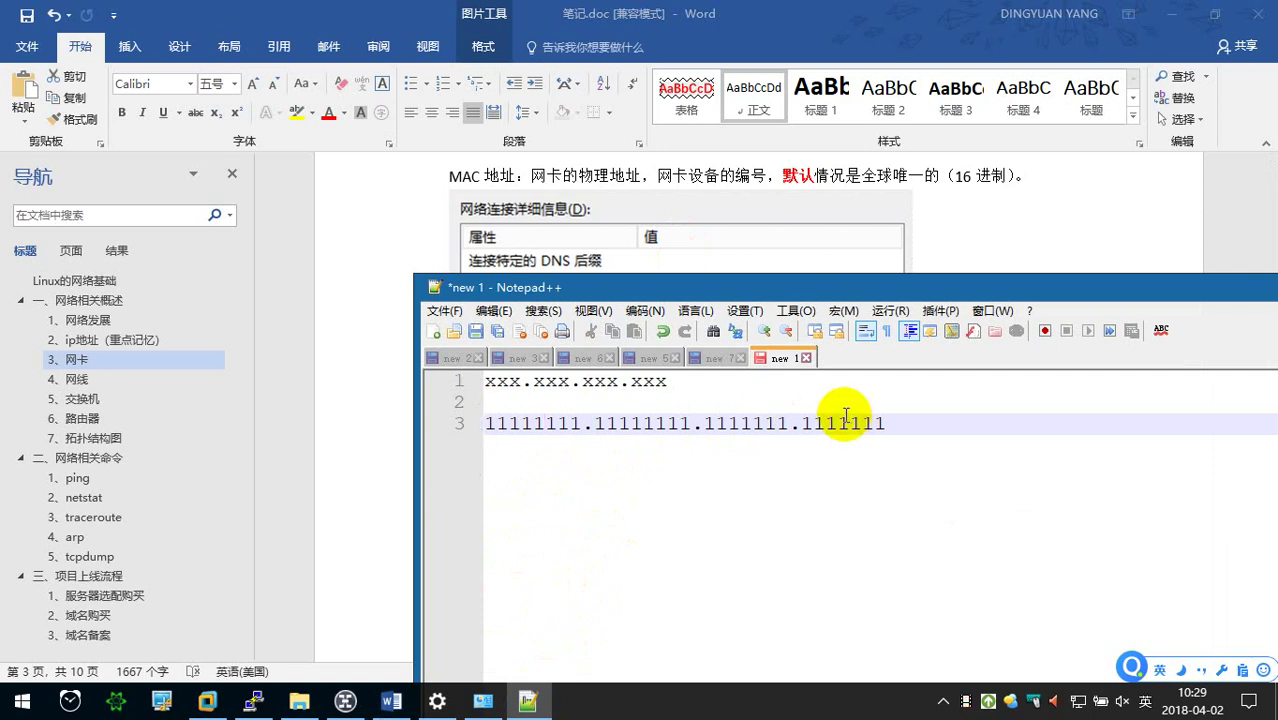
{"action": "left_click_drag", "start_coordinate": [933, 426], "coordinate": [414, 423]}
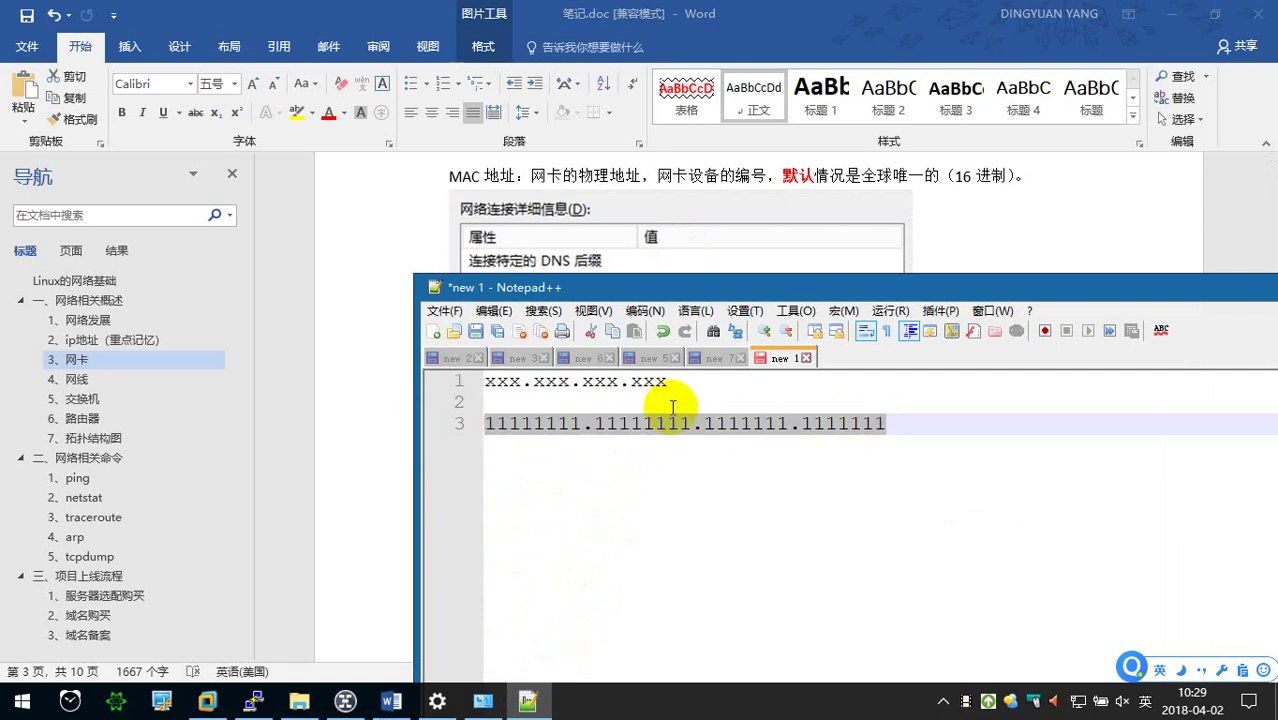
{"action": "left_click", "coordinate": [730, 235]}
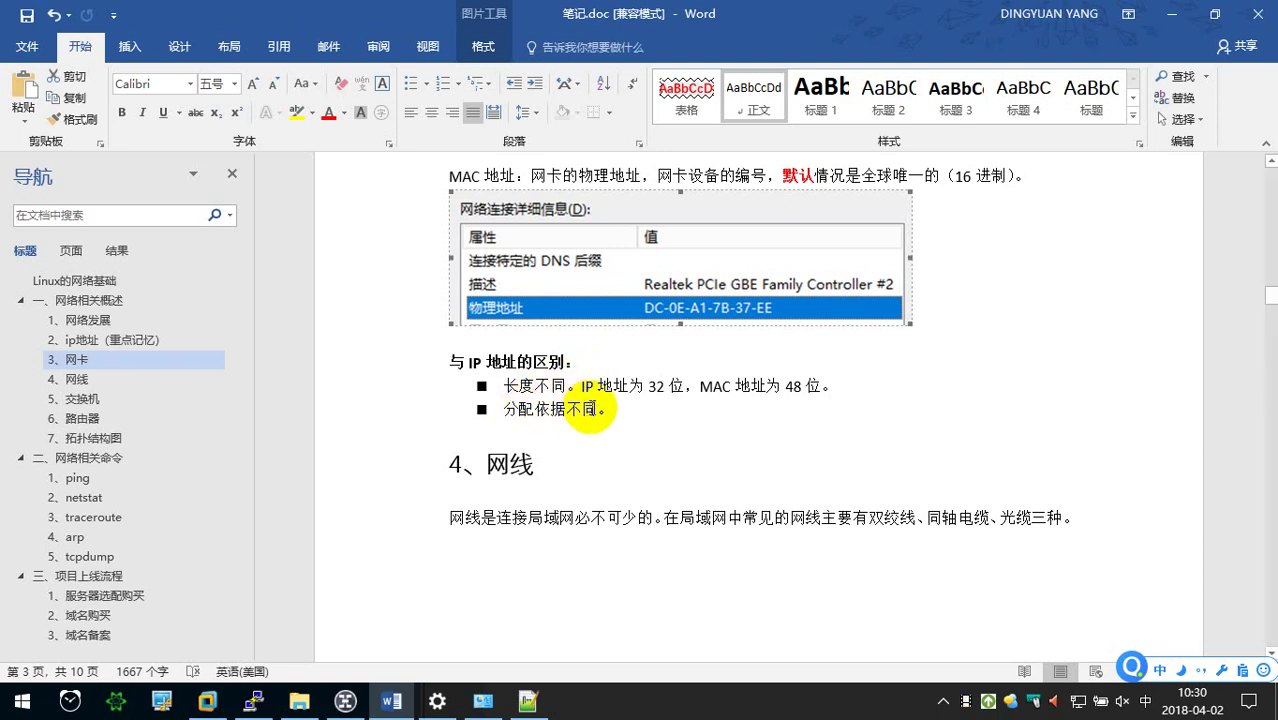
Add the bullet 网络寻址方式不同。 after 分配依据不同。 in the comparison list.
{"action": "left_click", "coordinate": [621, 407]}
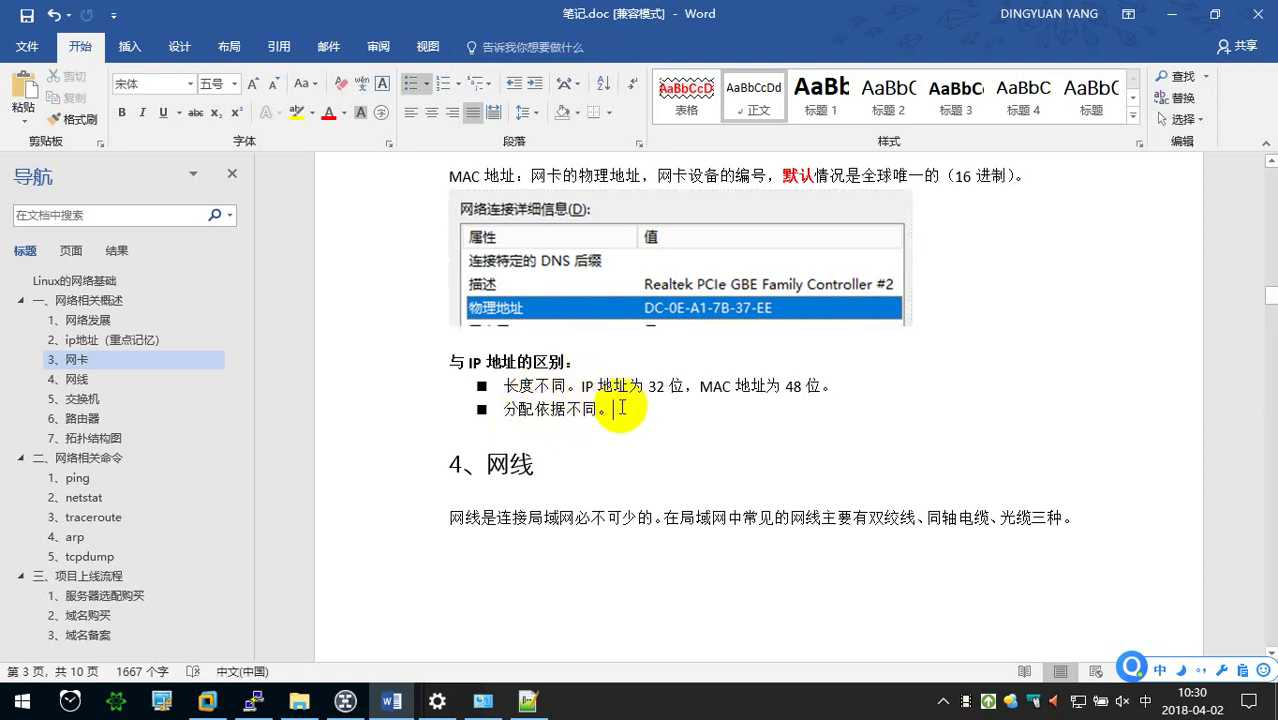
{"action": "key", "text": "Return"}
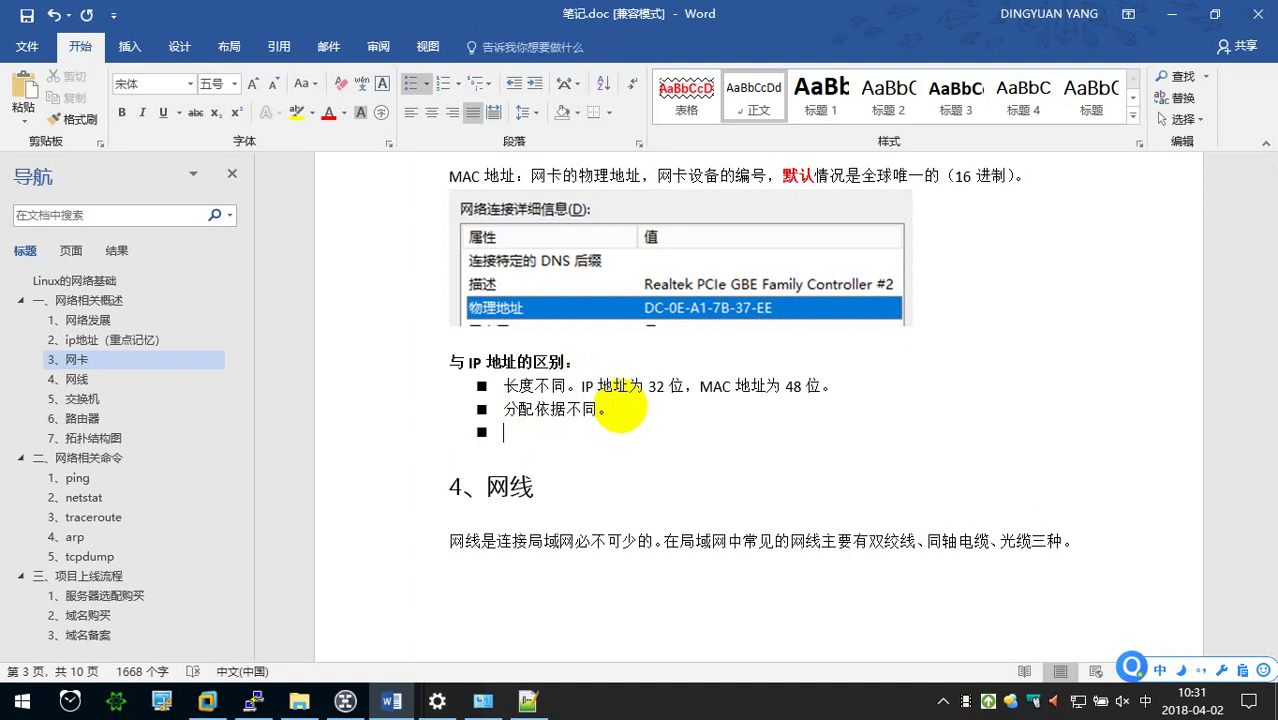
{"action": "type", "text": "网线"}
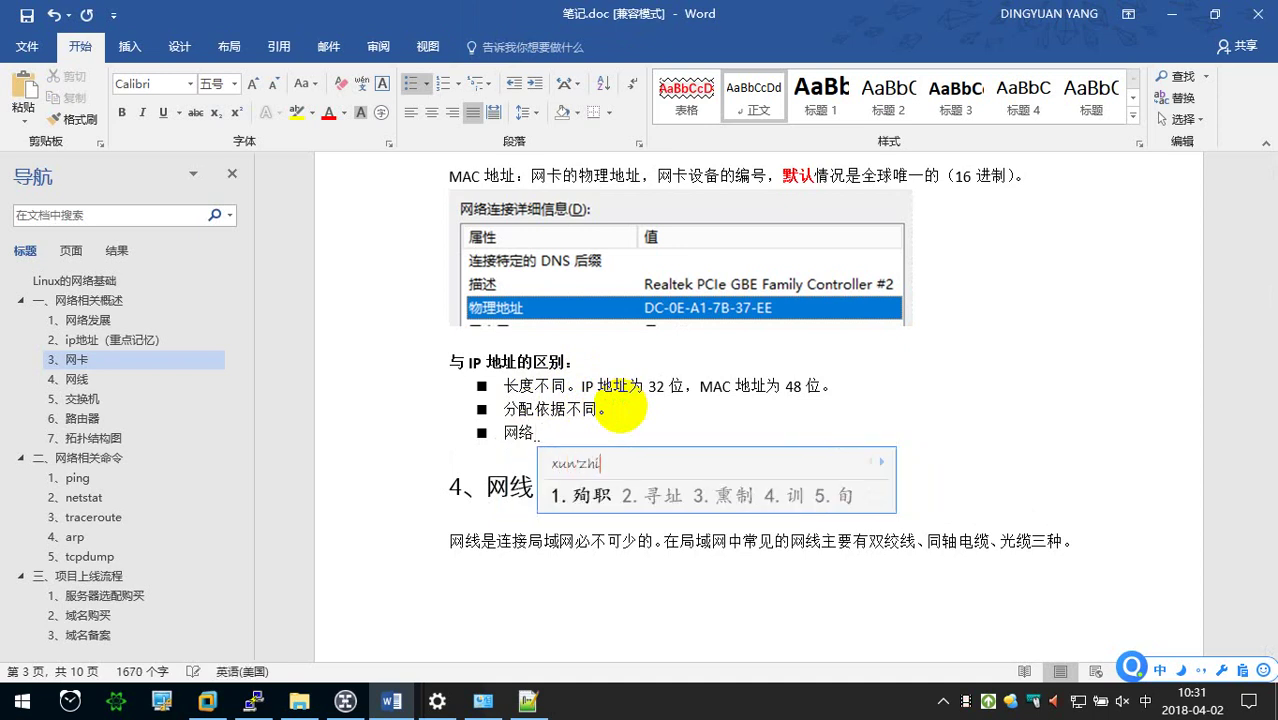
{"action": "type", "text": "寻址不同"}
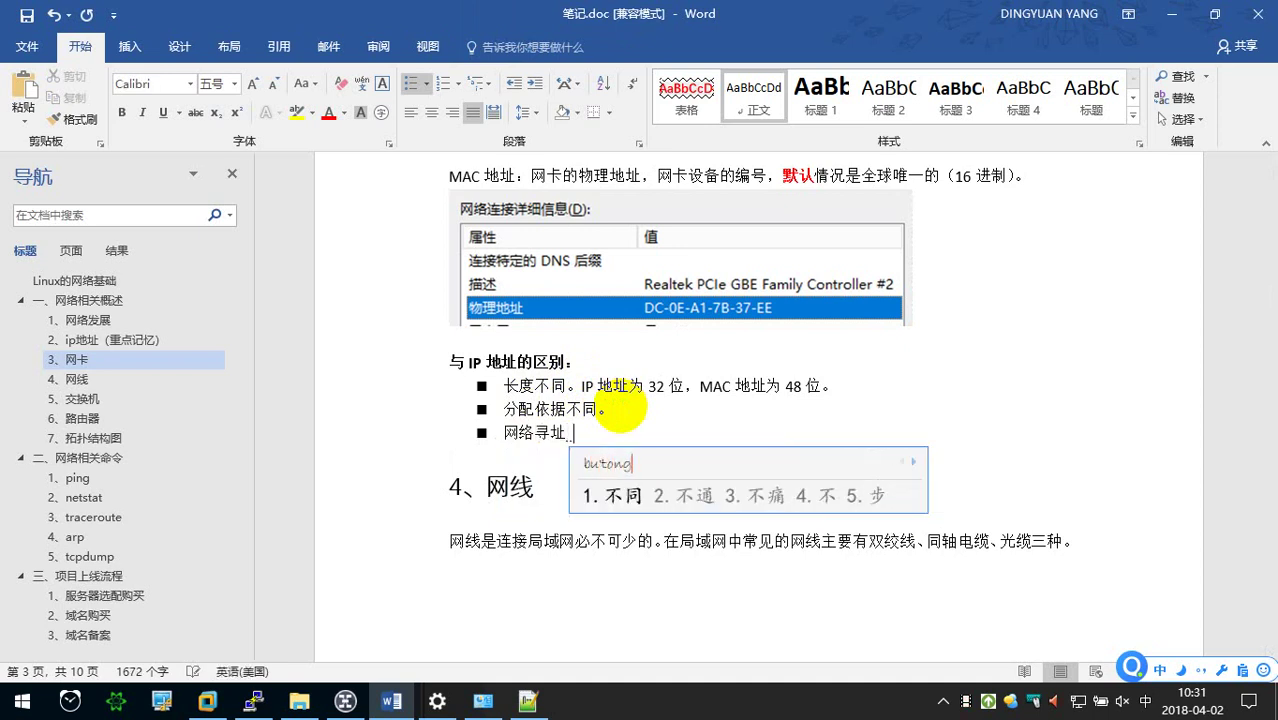
{"action": "key", "text": "Left"}
{"action": "key", "text": "Left"}
{"action": "type", "text": "方式"}
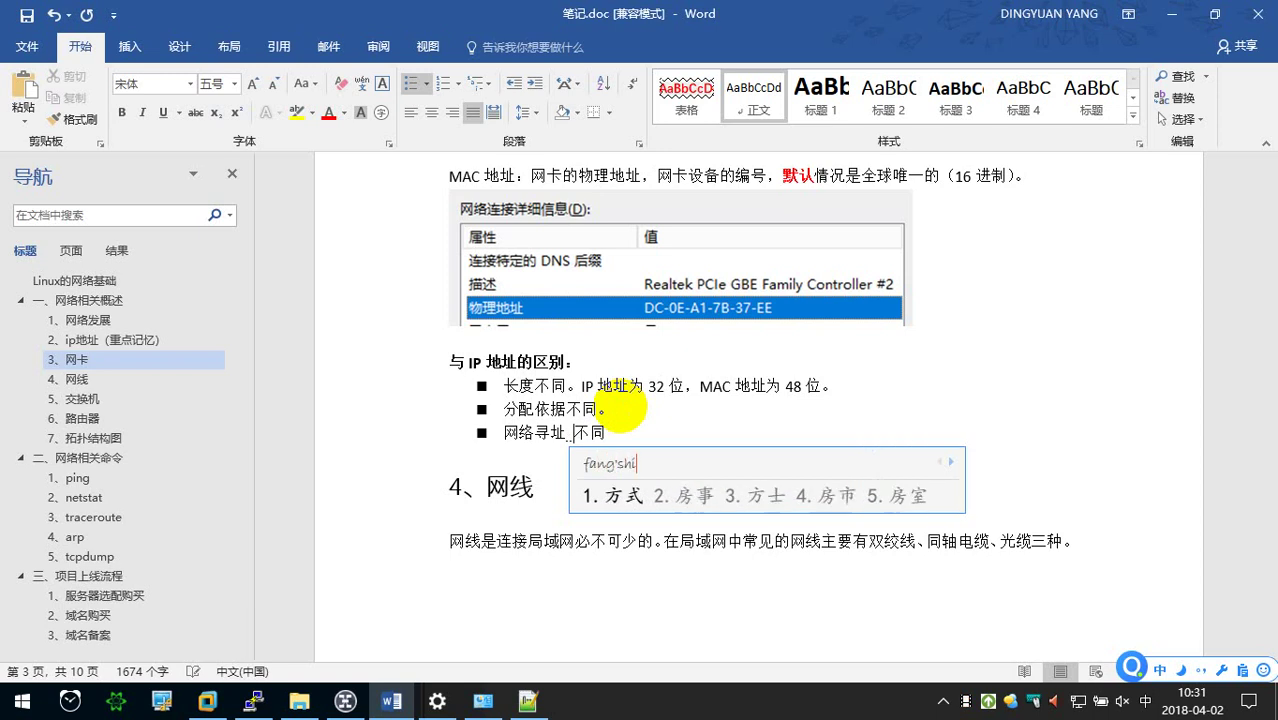
{"action": "key", "text": "Right"}
{"action": "key", "text": "Right"}
{"action": "type", "text": "。"}
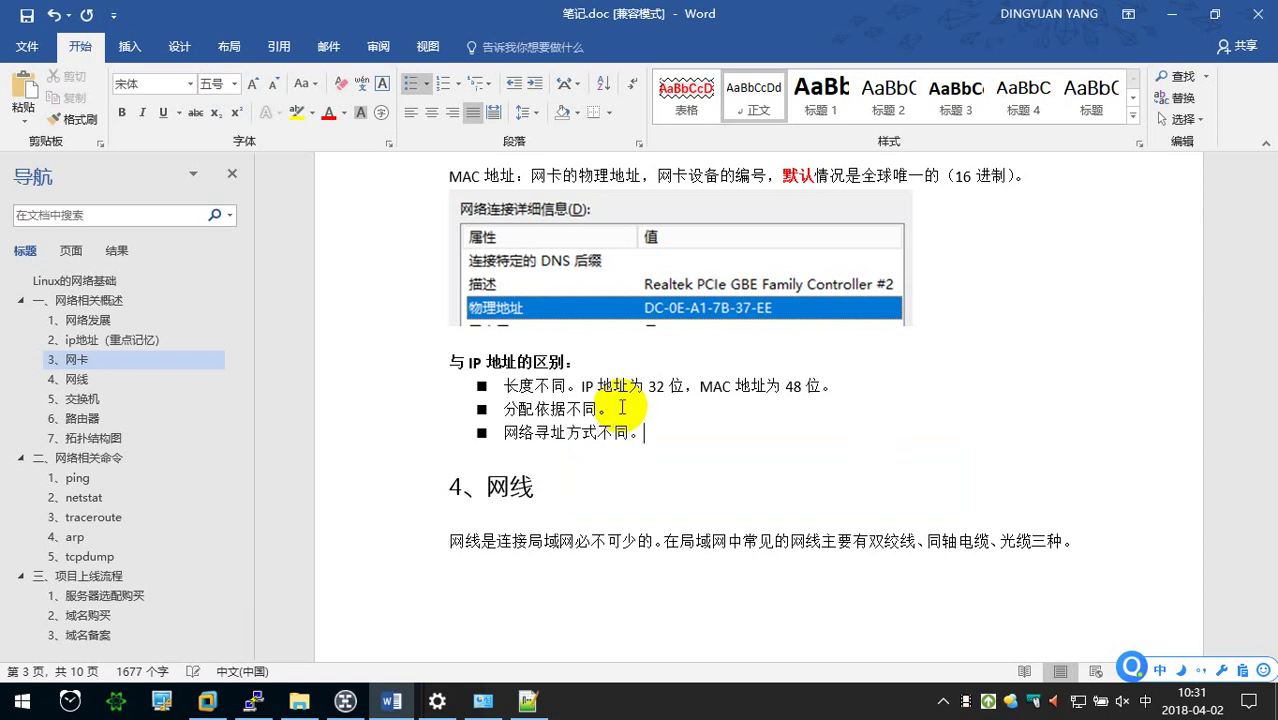
{"action": "key", "text": "Caps_Lock"}
Continue the third bullet with 'OSI 参考模型' and save the document.
{"action": "type", "text": "OSI"}
{"action": "scroll", "coordinate": [622, 407], "scroll_direction": "down", "scroll_amount": 1}
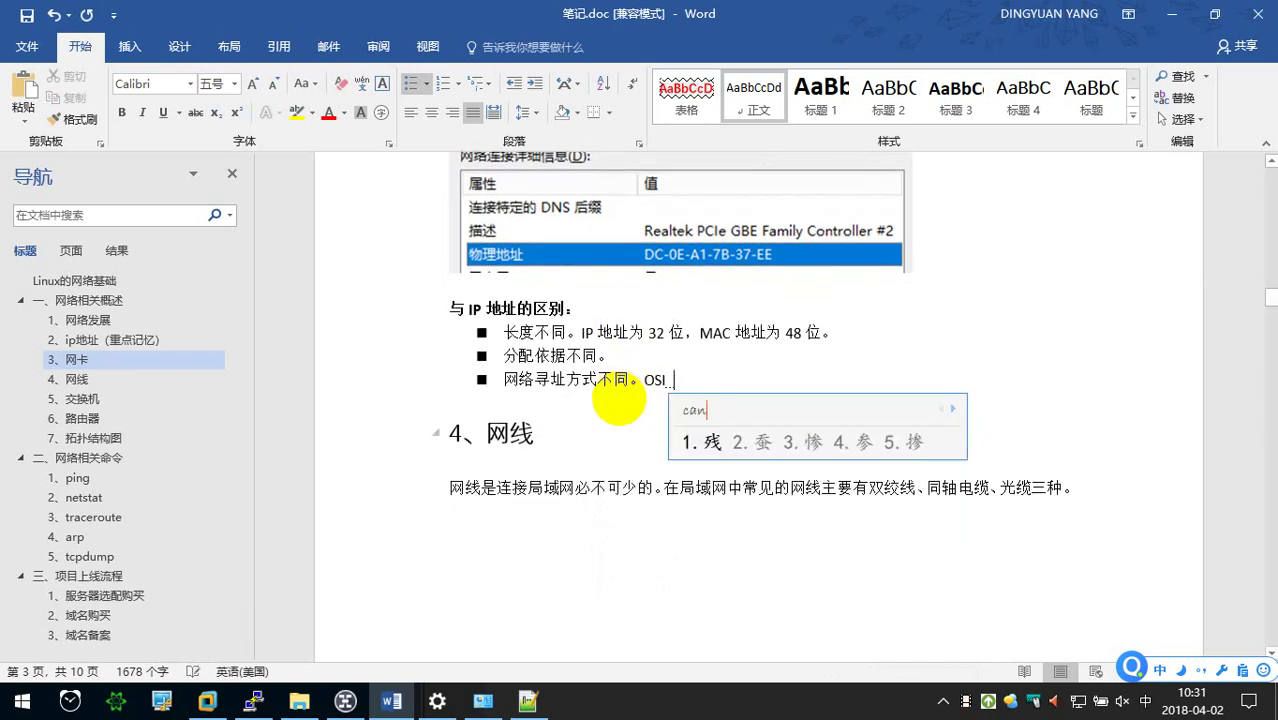
{"action": "type", "text": "参考模型"}
{"action": "key", "text": "ctrl+s"}
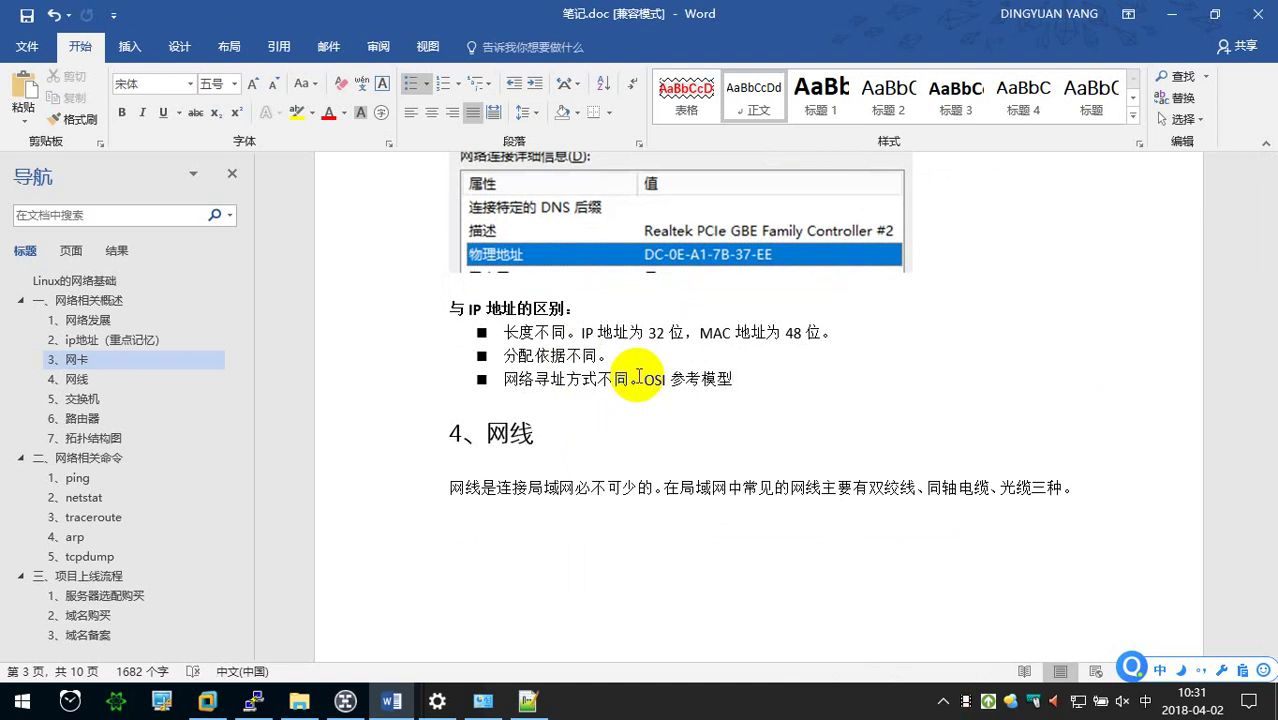
Add '，ip 地址是基于第三层工作（网络层）', correcting the mistyped 公园 to 工作.
{"action": "type", "text": "，"}
{"action": "type", "text": "ipdizhi"}
{"action": "key", "text": "space"}
{"action": "type", "text": "shi"}
{"action": "key", "text": "space"}
{"action": "type", "text": "jiyu"}
{"action": "key", "text": "space"}
{"action": "type", "text": "di'san'c"}
{"action": "key", "text": "BackSpace"}
{"action": "key", "text": "space"}
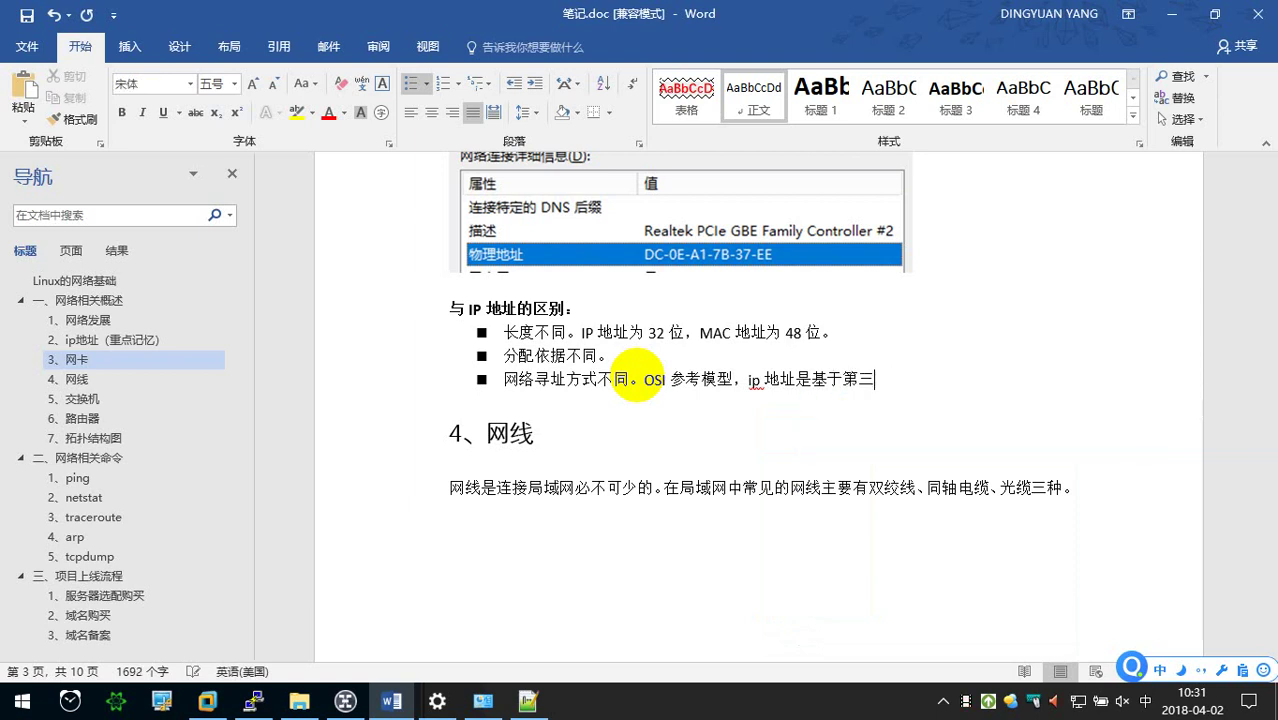
{"action": "type", "text": "ceng"}
{"action": "key", "text": "space"}
{"action": "type", "text": "gongyuan"}
{"action": "key", "text": "space"}
{"action": "key", "text": "BackSpace"}
{"action": "key", "text": "BackSpace"}
{"action": "type", "text": "gongzuo"}
{"action": "key", "text": "space"}
{"action": "type", "text": "(wang"}
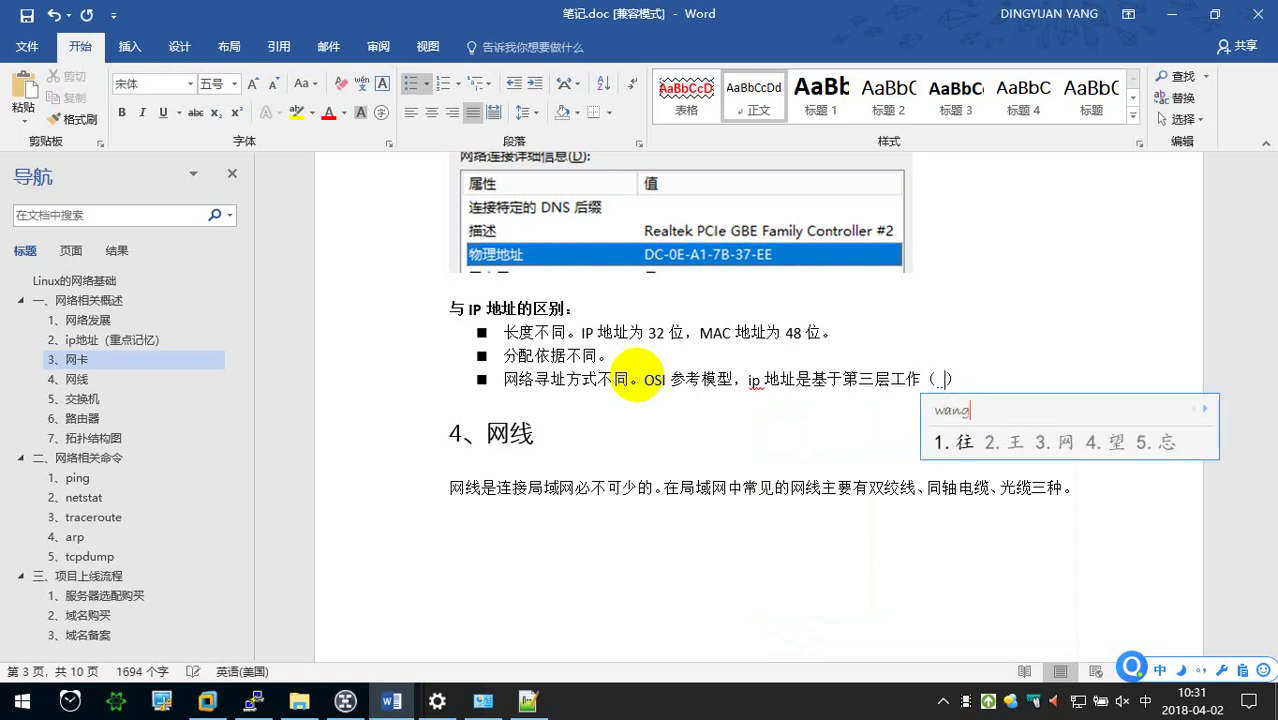
{"action": "type", "text": "lc"}
{"action": "key", "text": "space"}
{"action": "key", "text": "End"}
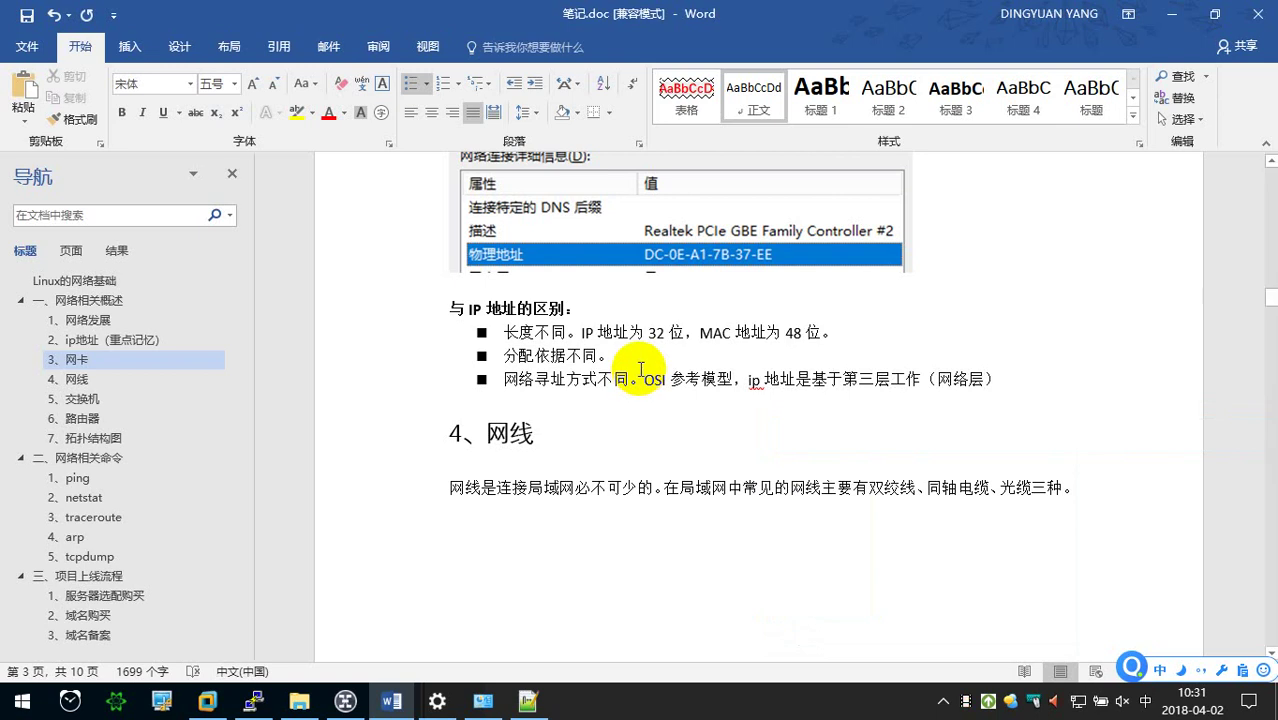
Finish the bullet with ',mac 地址是第二层（数据链路层）'.
{"action": "type", "text": ",mac"}
{"action": "key", "text": "Return"}
{"action": "type", "text": "dizhi shi di erceng"}
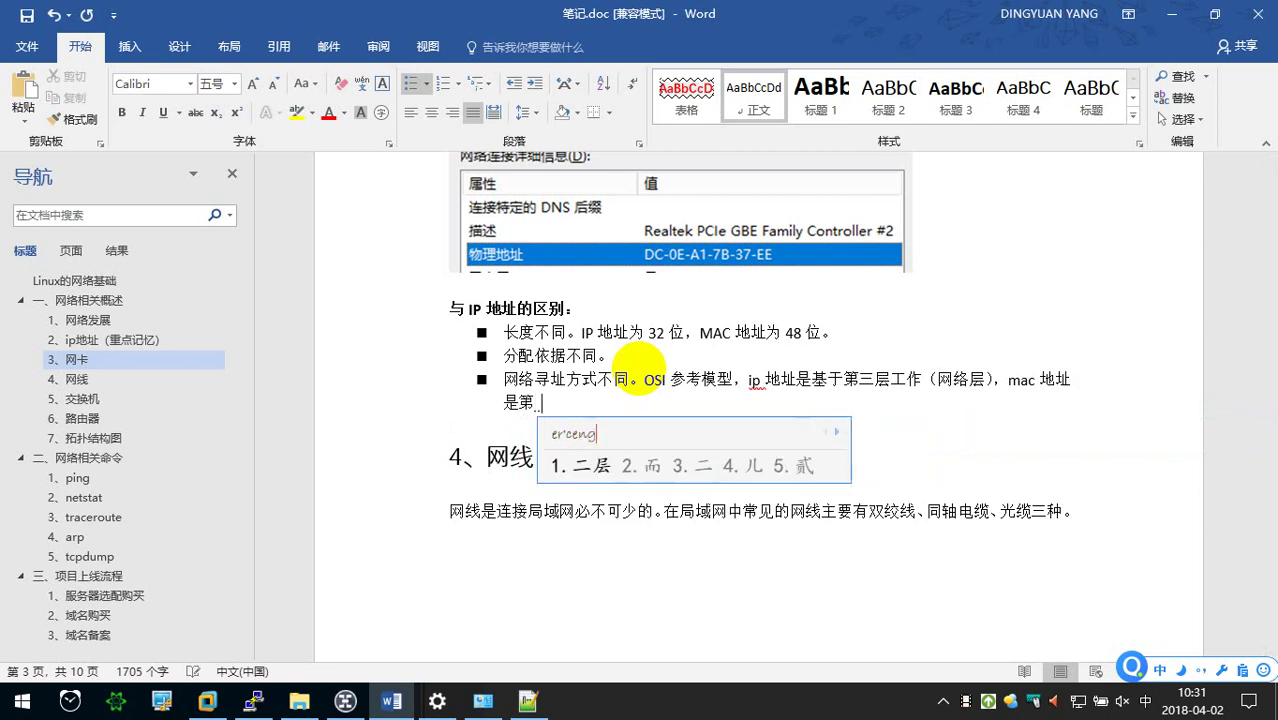
{"action": "key", "text": "space"}
{"action": "type", "text": "()"}
{"action": "key", "text": "Left"}
{"action": "type", "text": "shuju"}
{"action": "key", "text": "space"}
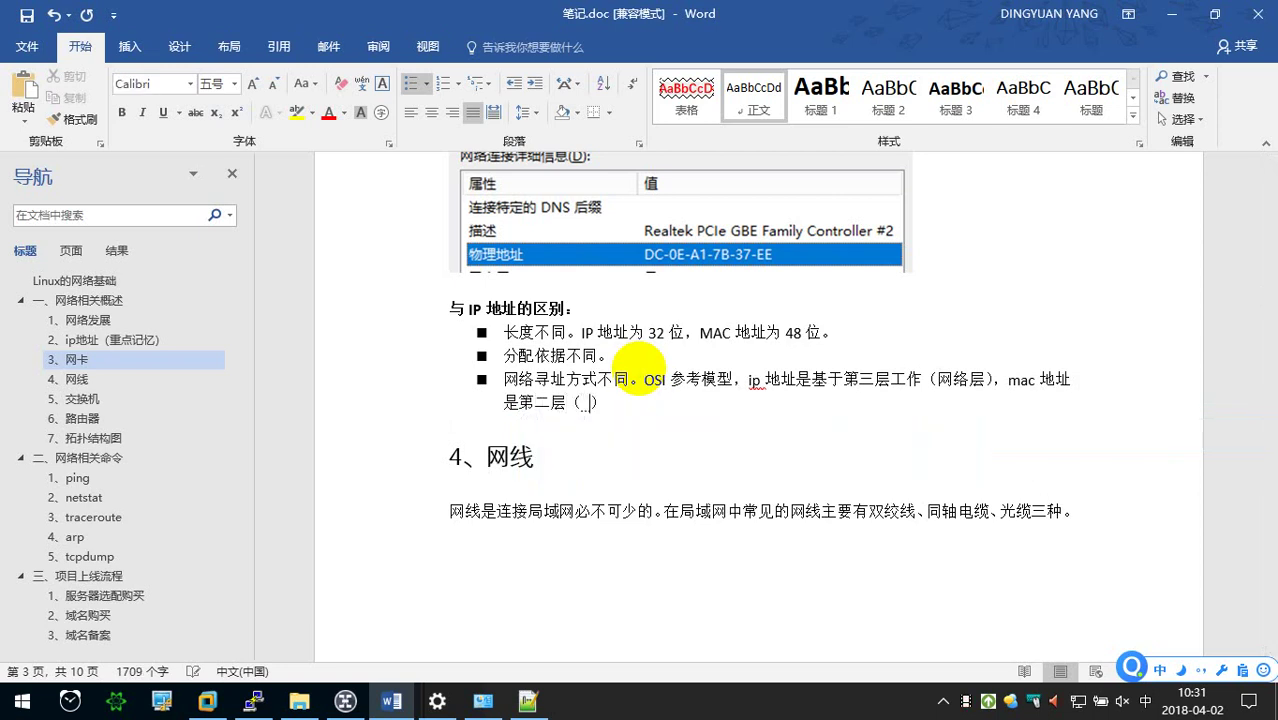
{"action": "type", "text": "lian'lu'c"}
{"action": "key", "text": "space"}
{"action": "key", "text": "Right"}
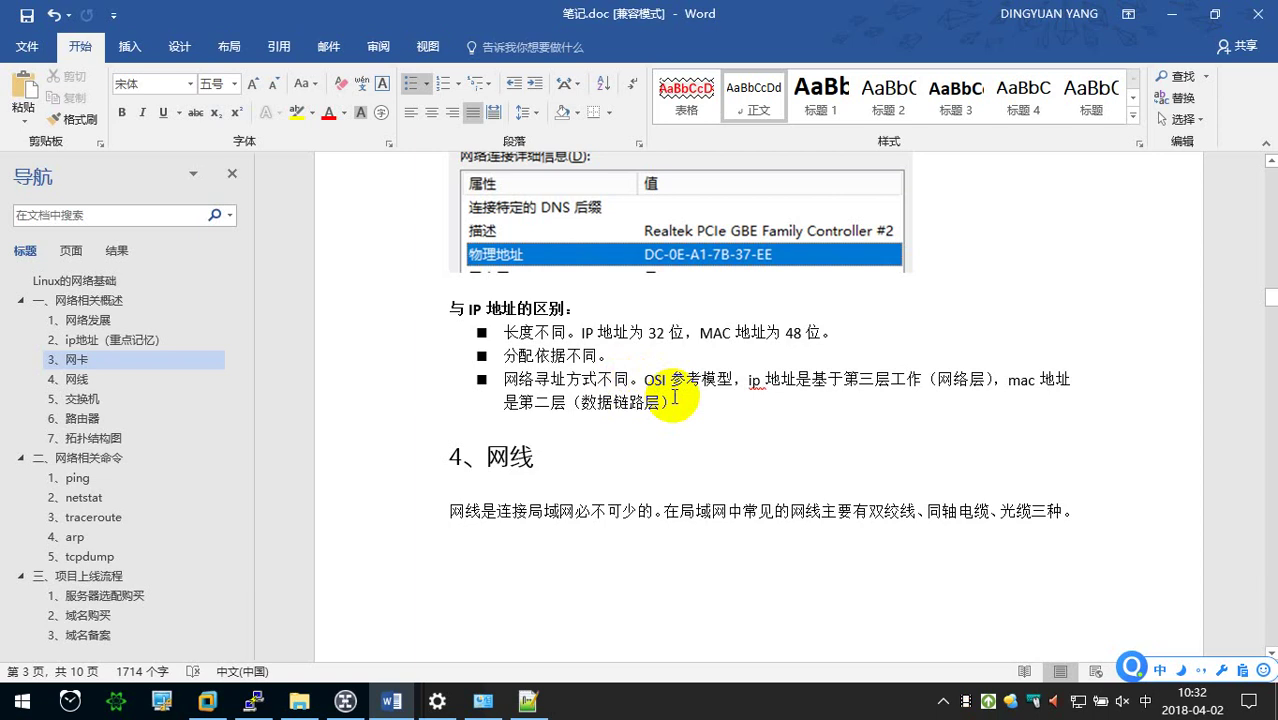
{"action": "key", "text": "shift"}
{"action": "key", "text": "Caps_Lock"}
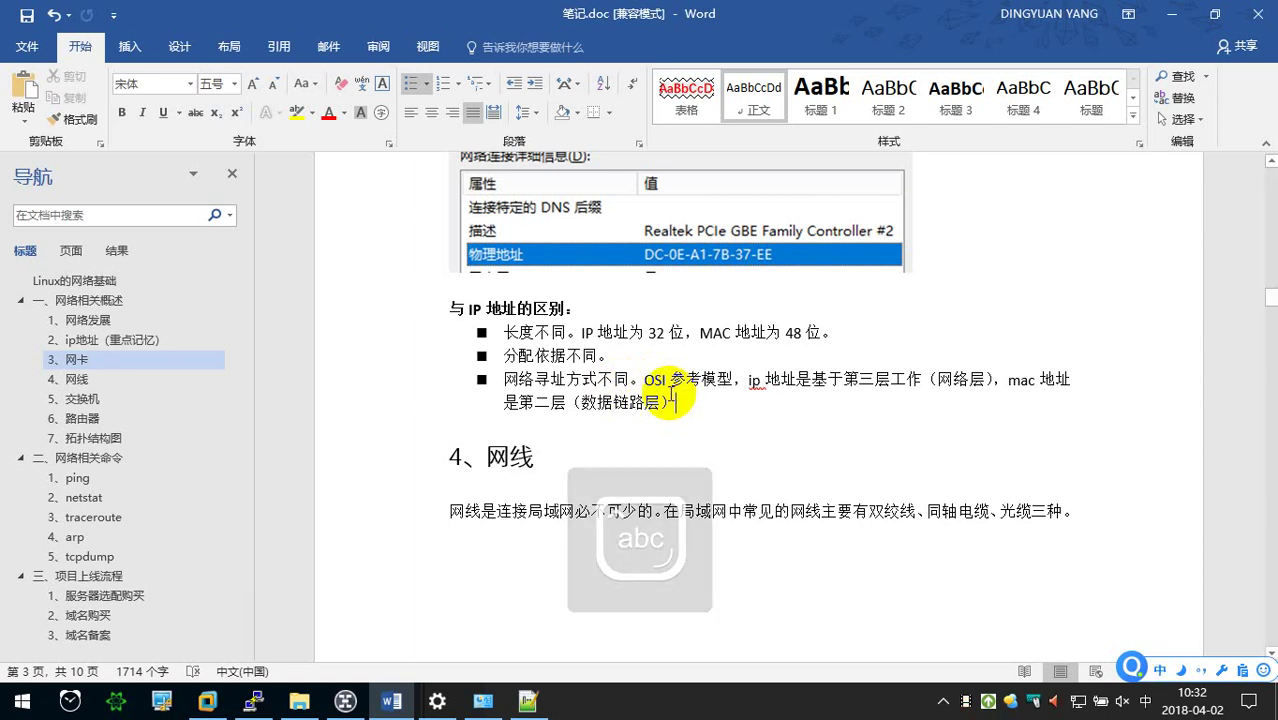
Make 网络寻址方式不同 at the start of the third bullet bold red.
{"action": "left_click", "coordinate": [503, 380]}
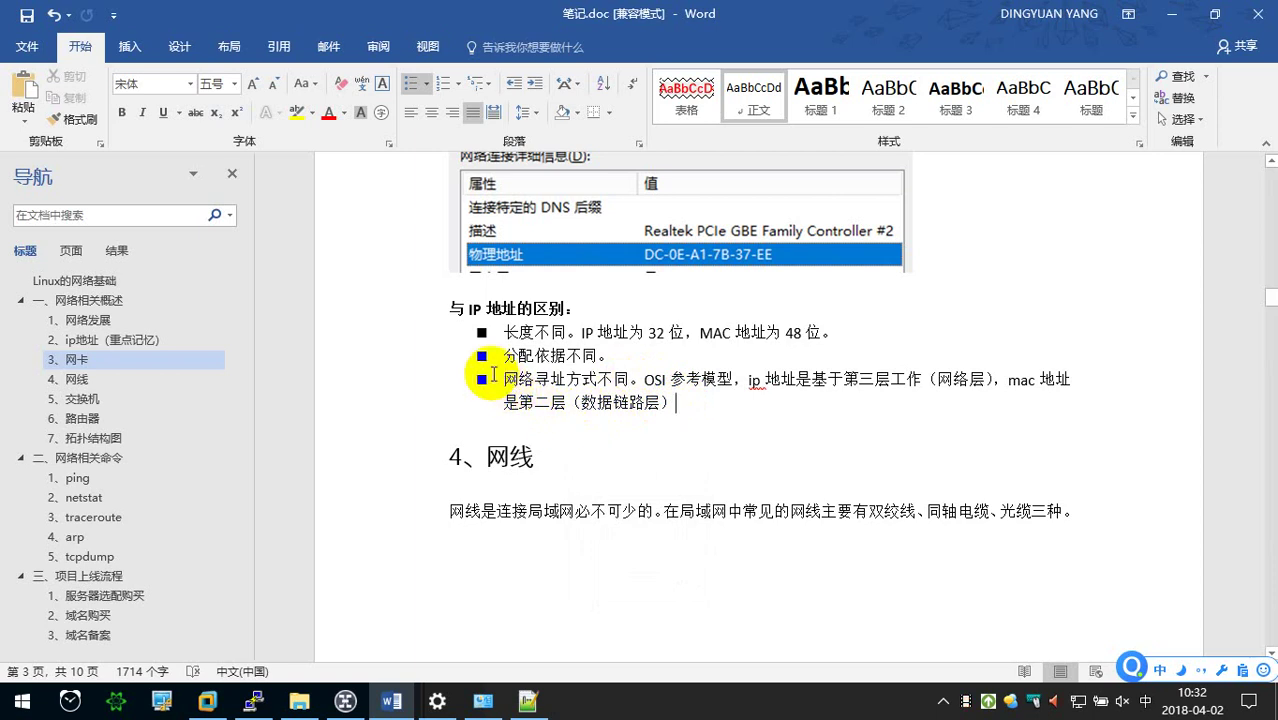
{"action": "left_click_drag", "start_coordinate": [503, 380], "coordinate": [628, 380]}
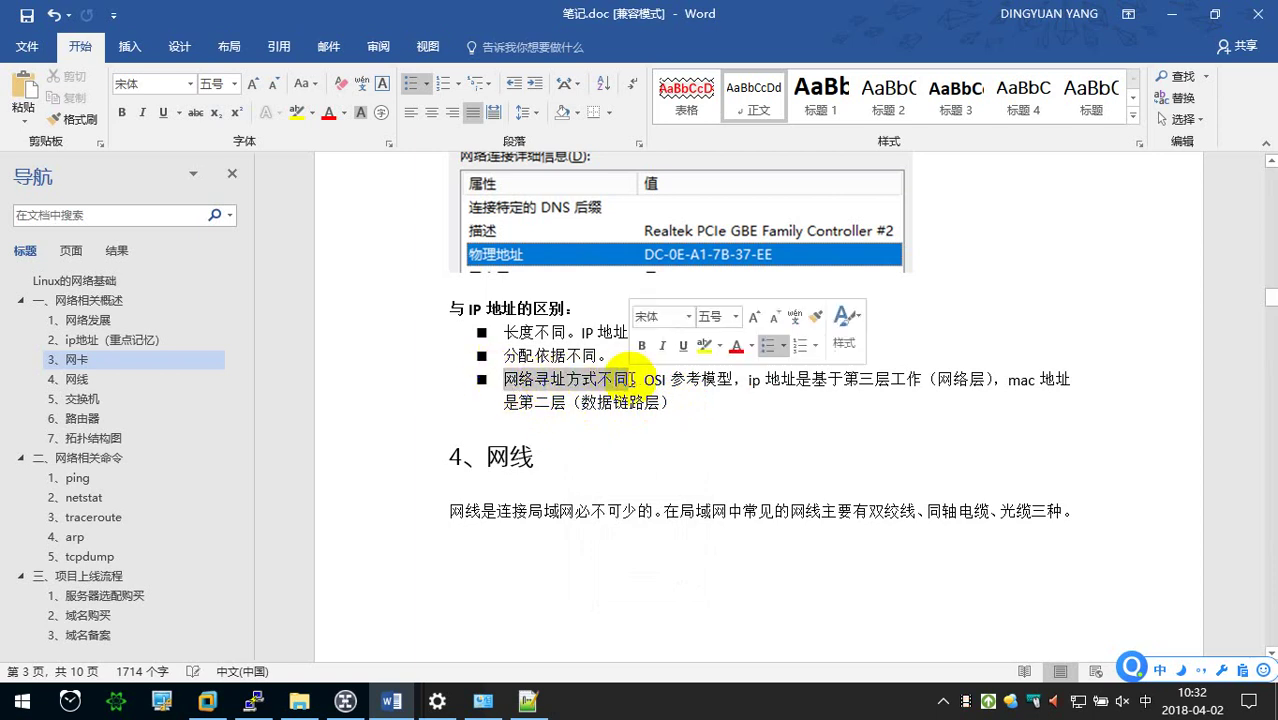
{"action": "left_click", "coordinate": [122, 112]}
{"action": "left_click", "coordinate": [328, 112]}
{"action": "left_click", "coordinate": [613, 355]}
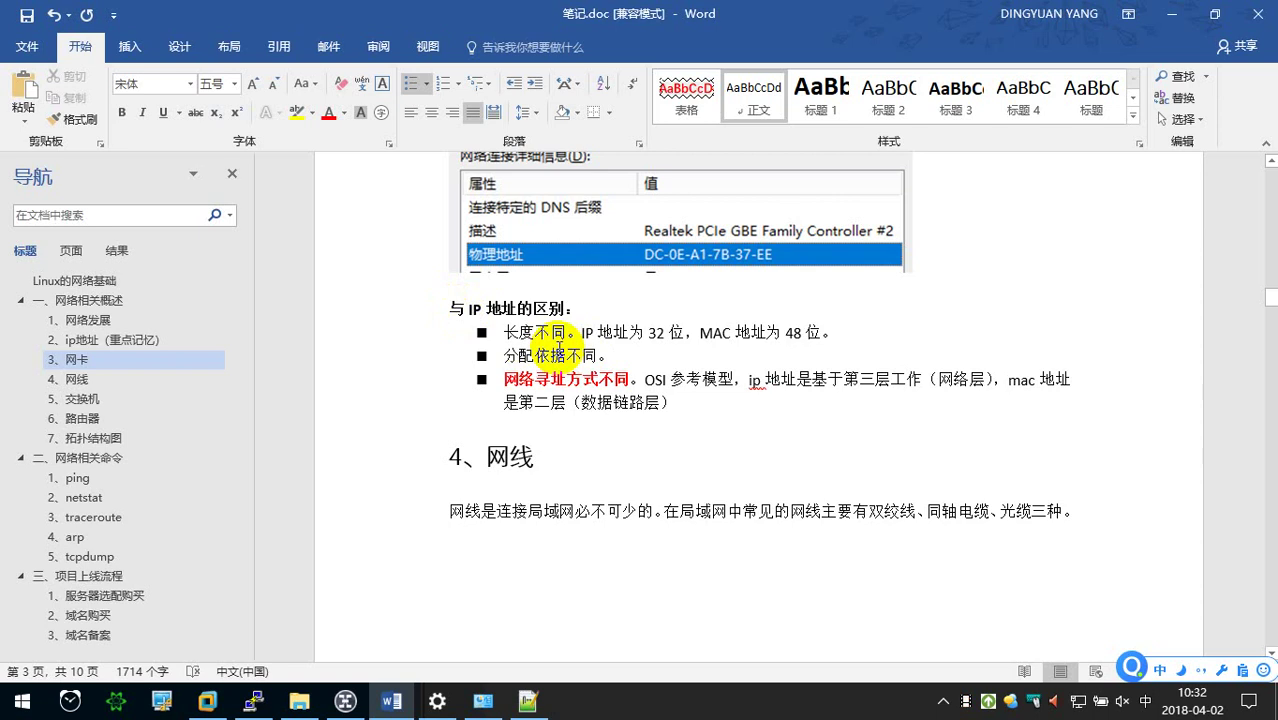
{"action": "scroll", "coordinate": [559, 345], "scroll_direction": "up", "scroll_amount": 2}
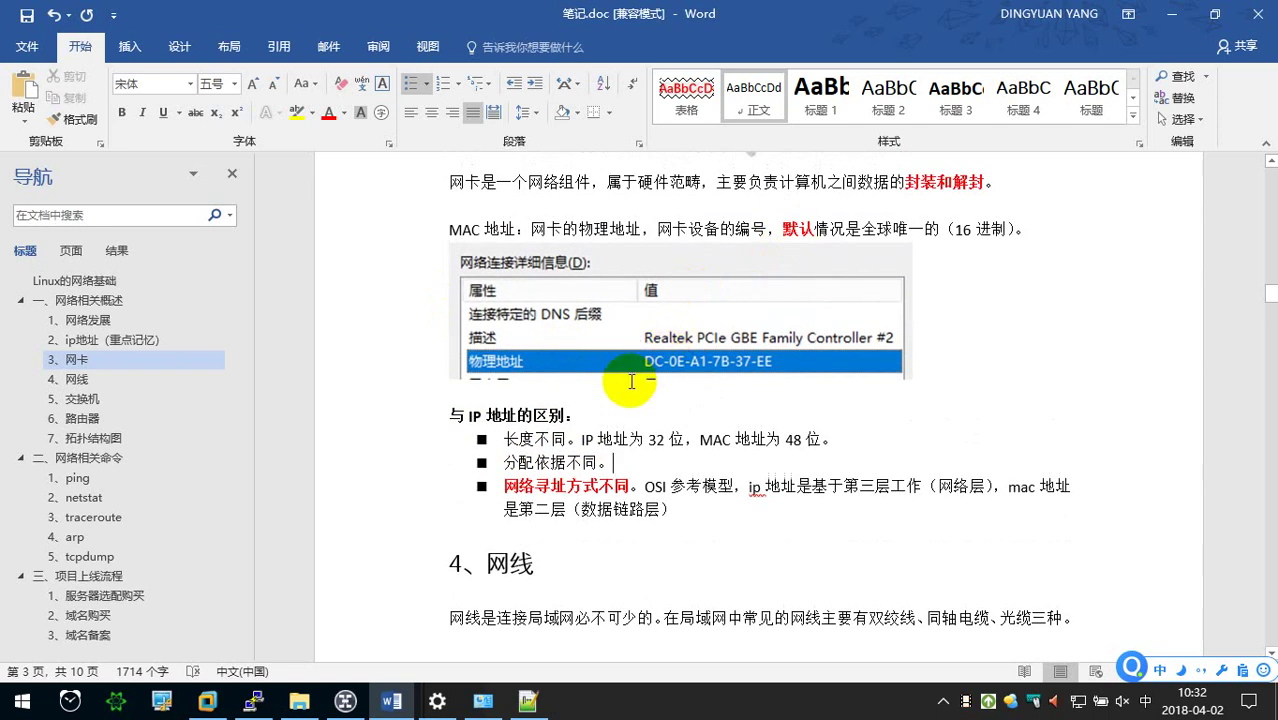
{"action": "scroll", "coordinate": [615, 385], "scroll_direction": "down", "scroll_amount": 2}
{"action": "scroll", "coordinate": [604, 390], "scroll_direction": "down", "scroll_amount": 1}
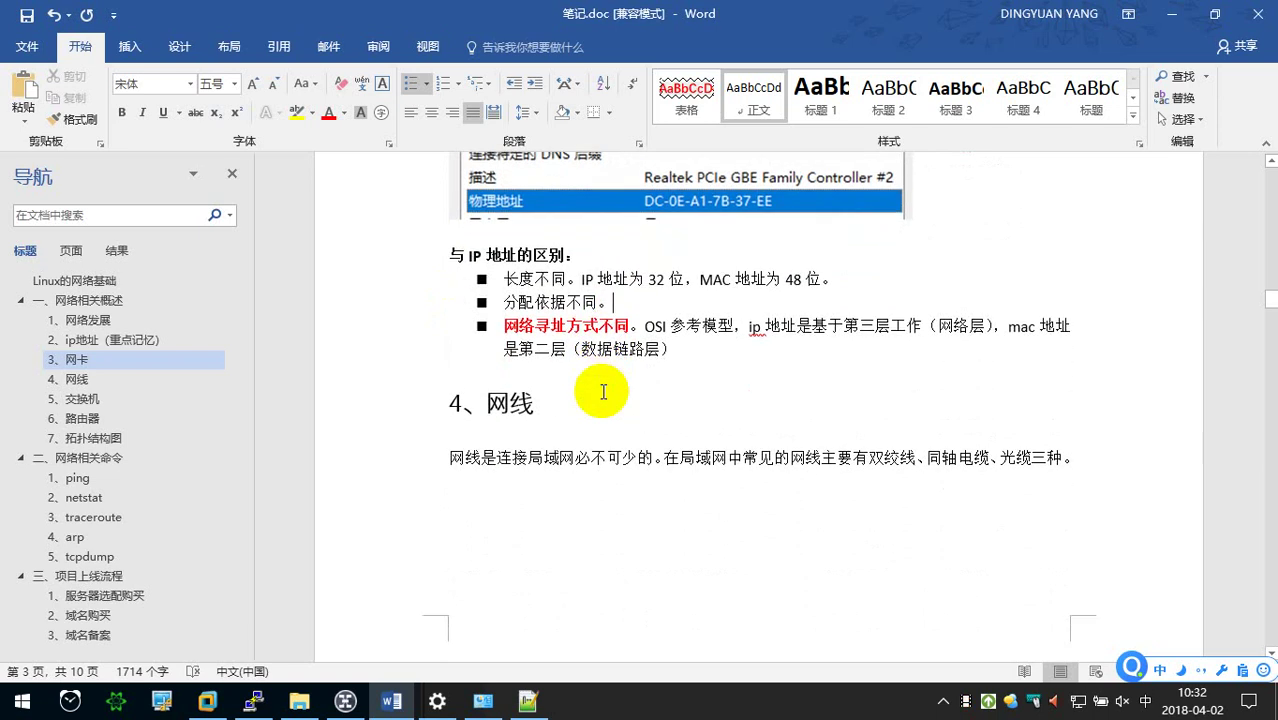
{"action": "scroll", "coordinate": [600, 385], "scroll_direction": "up", "scroll_amount": 5}
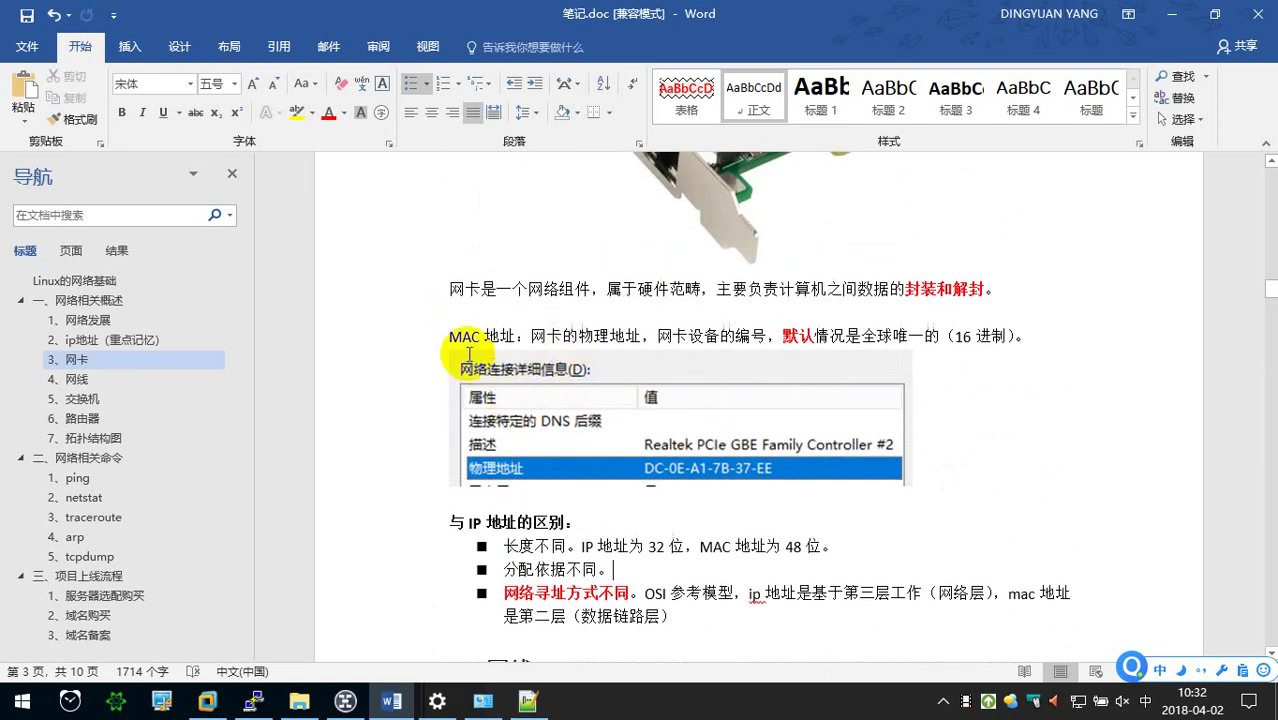
{"action": "scroll", "coordinate": [469, 354], "scroll_direction": "down", "scroll_amount": 1}
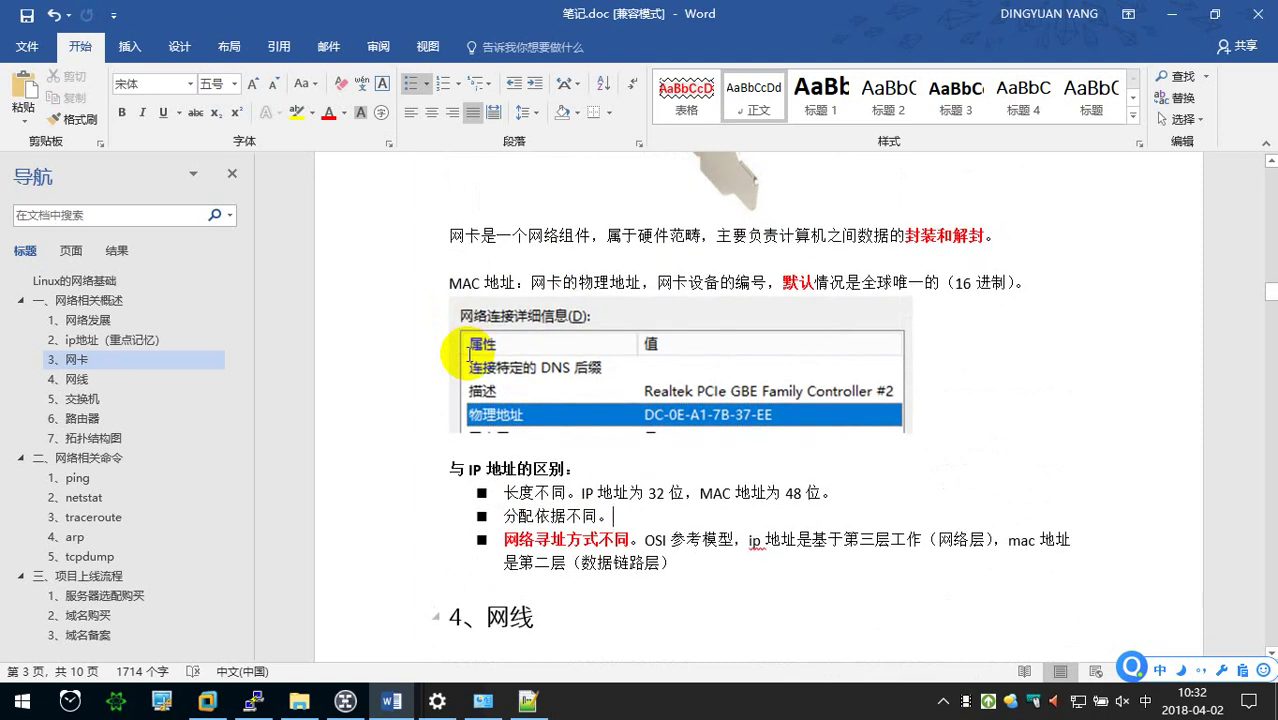
{"action": "scroll", "coordinate": [469, 354], "scroll_direction": "down", "scroll_amount": 2}
{"action": "scroll", "coordinate": [469, 354], "scroll_direction": "down", "scroll_amount": 2}
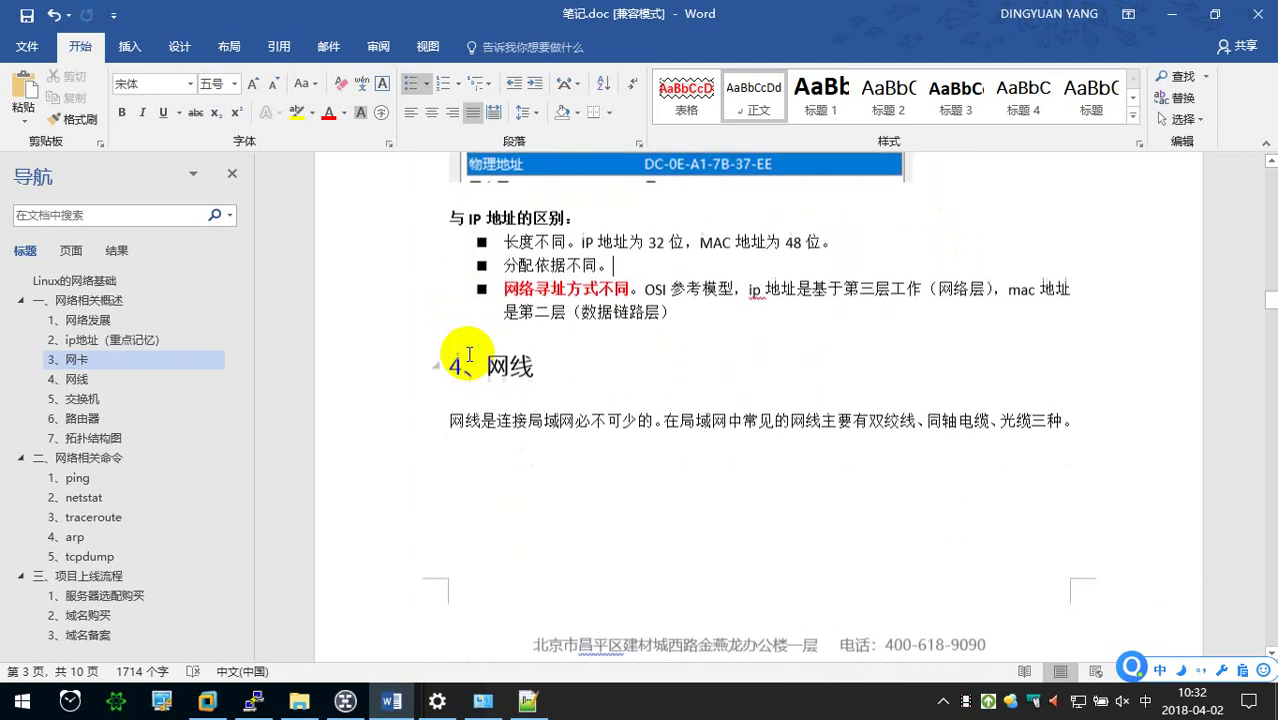
{"action": "scroll", "coordinate": [469, 354], "scroll_direction": "down", "scroll_amount": 1}
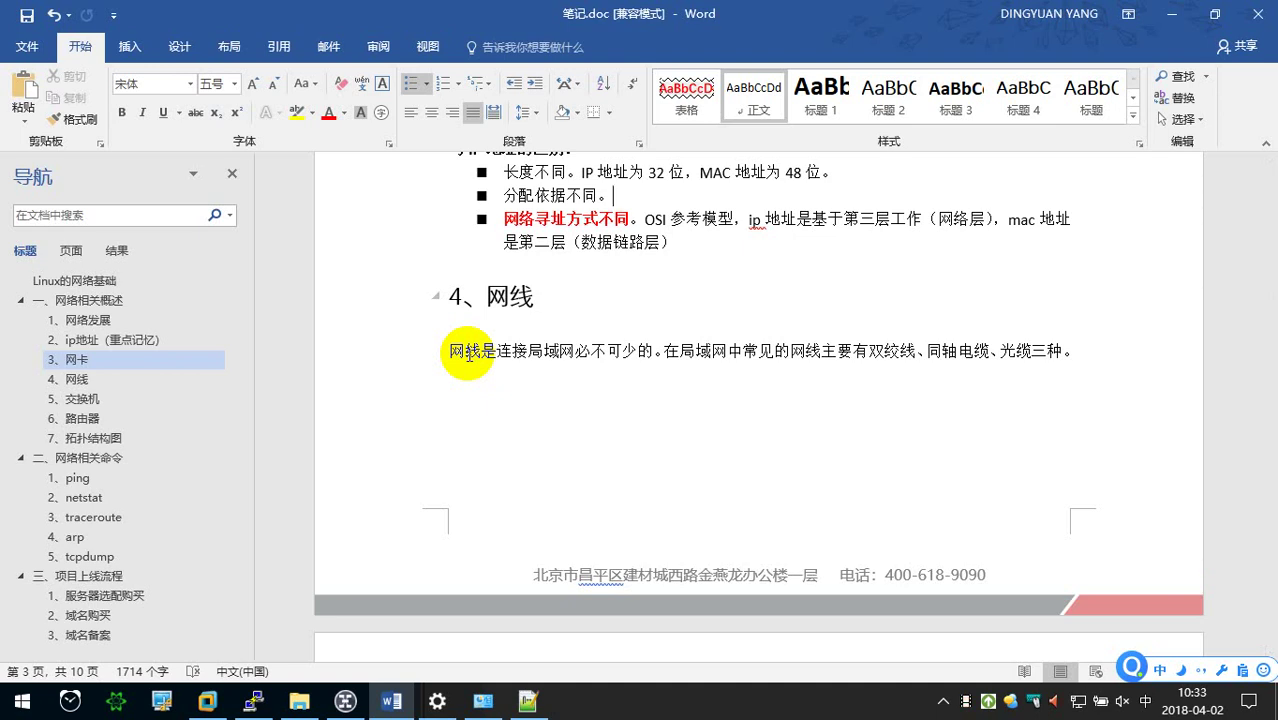
Insert '（RJ45 接口）' right after 双绞线 in the 网线 paragraph.
{"action": "left_click", "coordinate": [914, 352]}
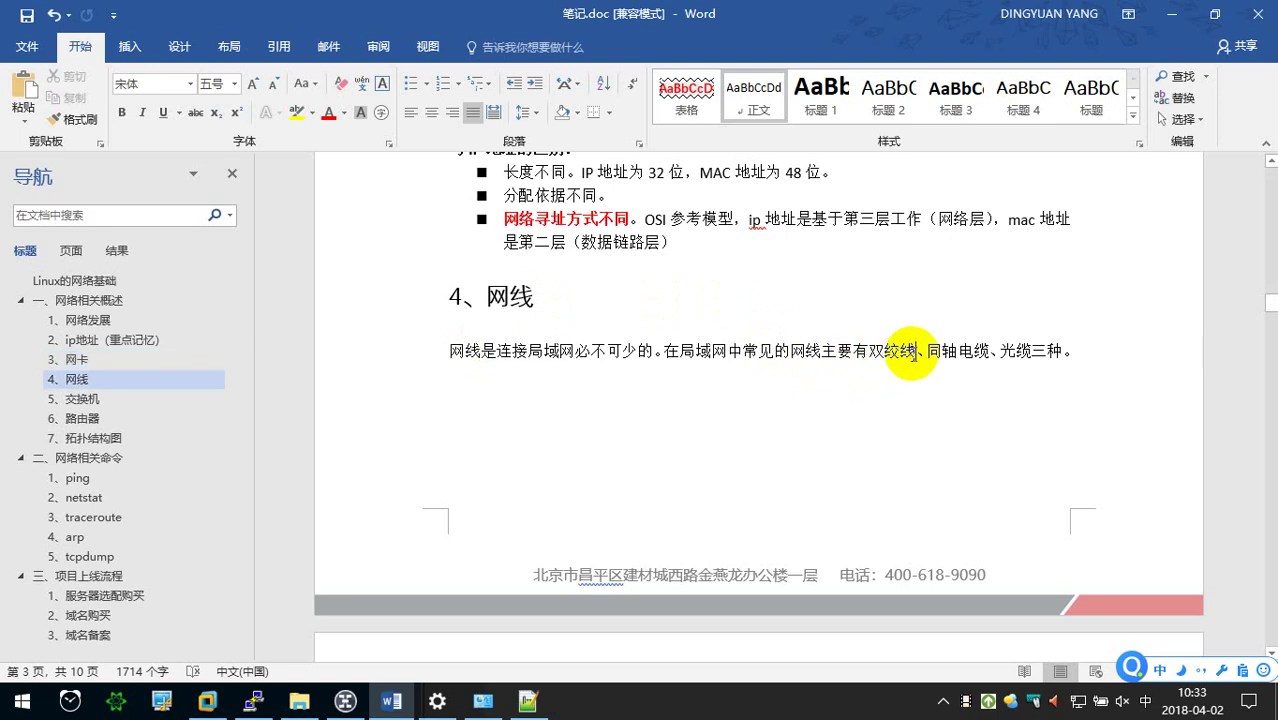
{"action": "type", "text": "（）"}
{"action": "key", "text": "Left"}
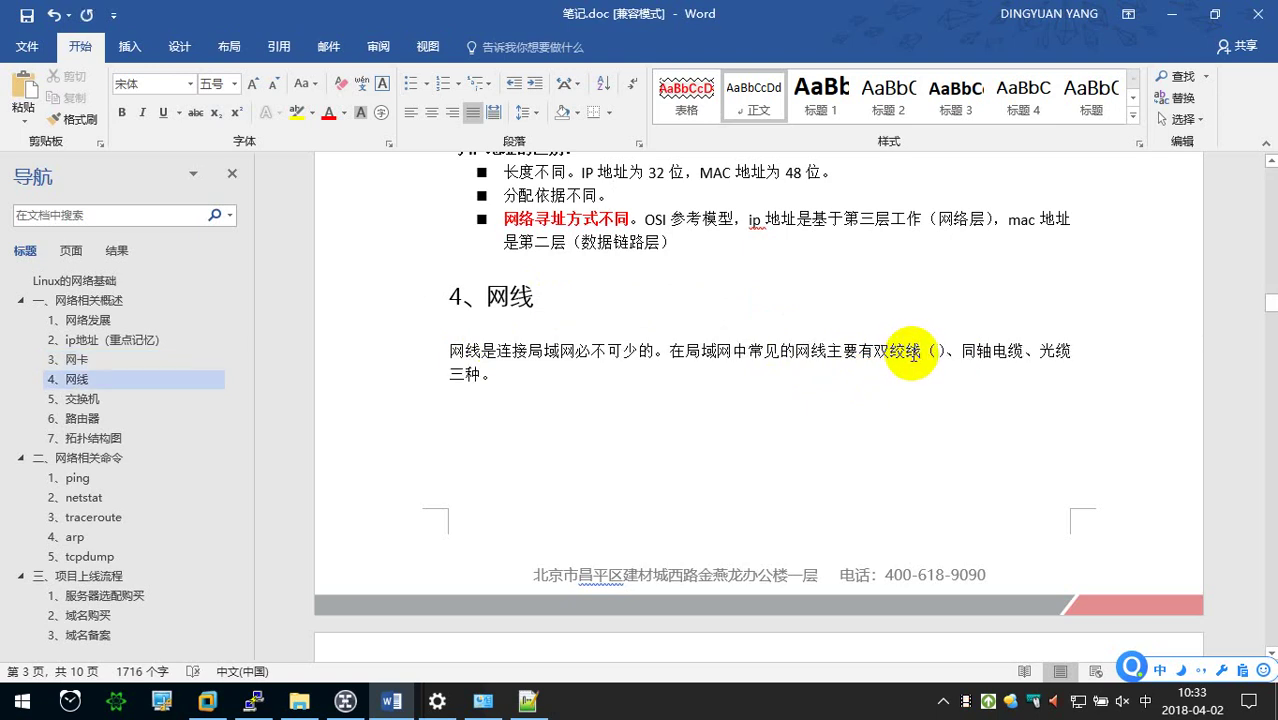
{"action": "key", "text": "shift"}
{"action": "type", "text": "RJ45"}
{"action": "key", "text": "shift"}
{"action": "type", "text": "接口"}
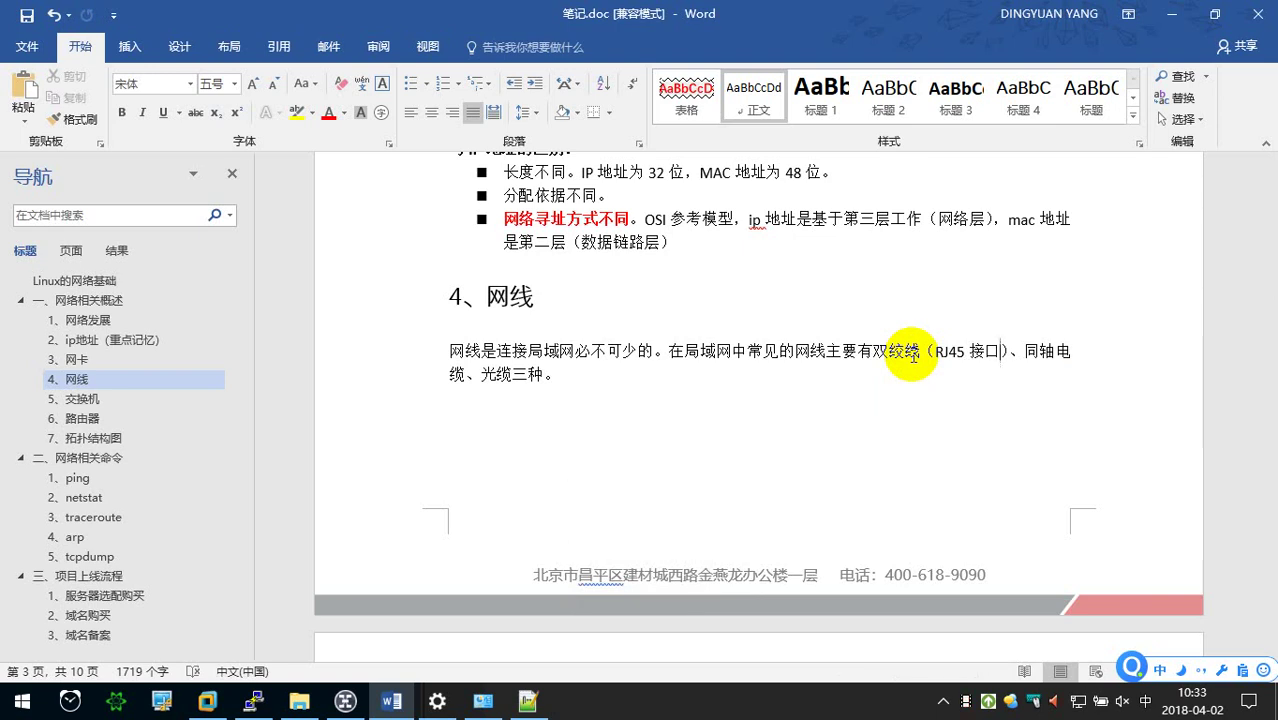
{"action": "scroll", "coordinate": [905, 345], "scroll_direction": "down", "scroll_amount": 3}
{"action": "scroll", "coordinate": [905, 345], "scroll_direction": "down", "scroll_amount": 3}
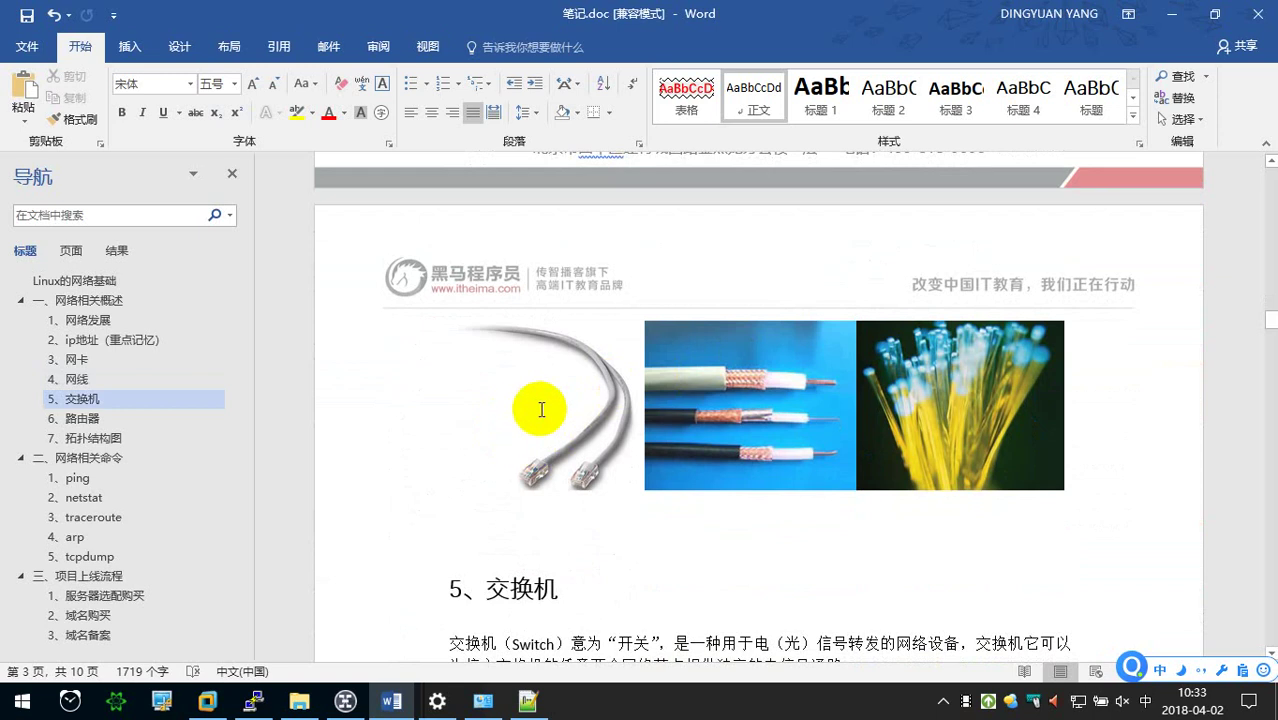
Add the caption 双绞线 on a new line below the cable photos.
{"action": "left_click", "coordinate": [865, 455]}
{"action": "left_click", "coordinate": [1058, 434]}
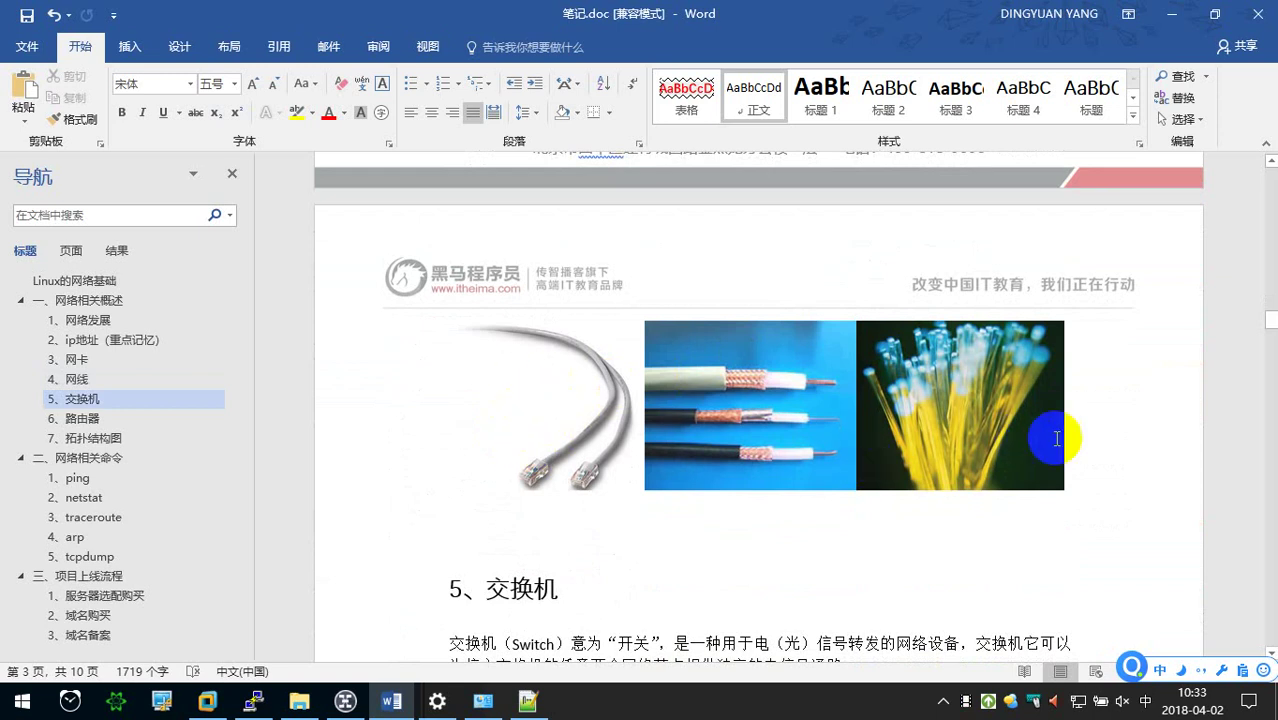
{"action": "key", "text": "Return"}
{"action": "type", "text": "..shuangjiaoxian"}
{"action": "key", "text": "space"}
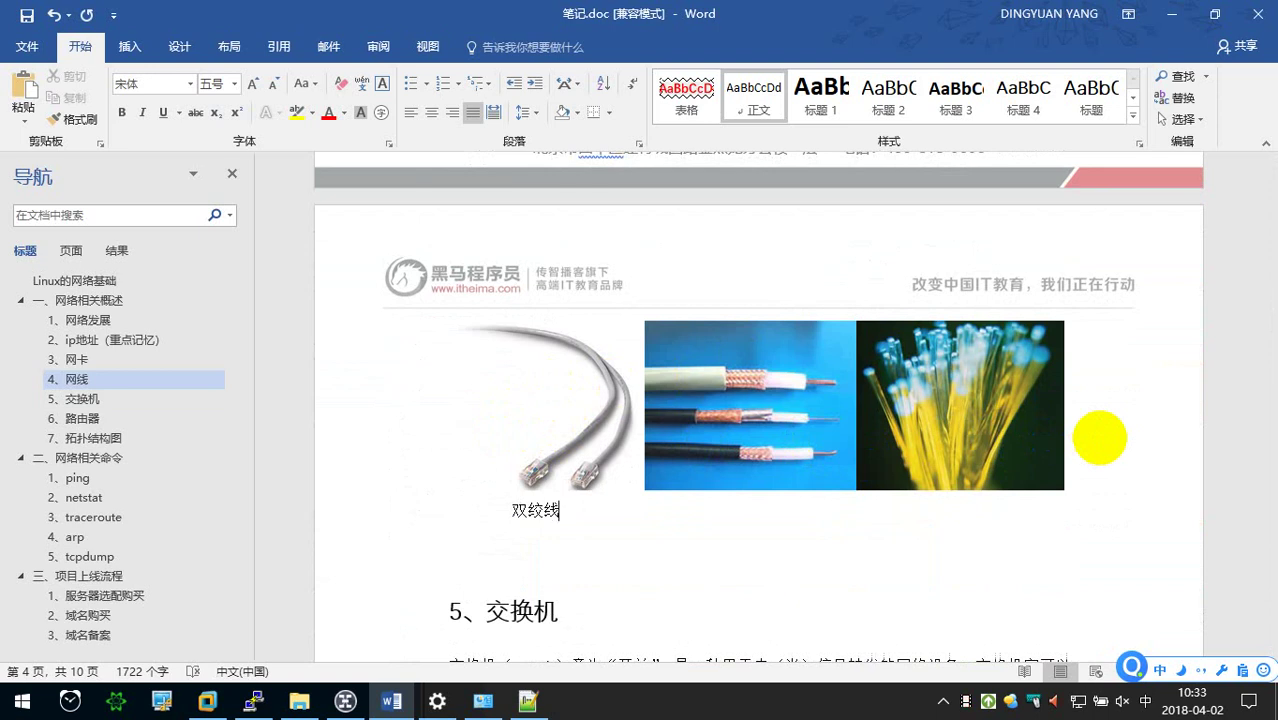
{"action": "scroll", "coordinate": [1079, 437], "scroll_direction": "down", "scroll_amount": 1}
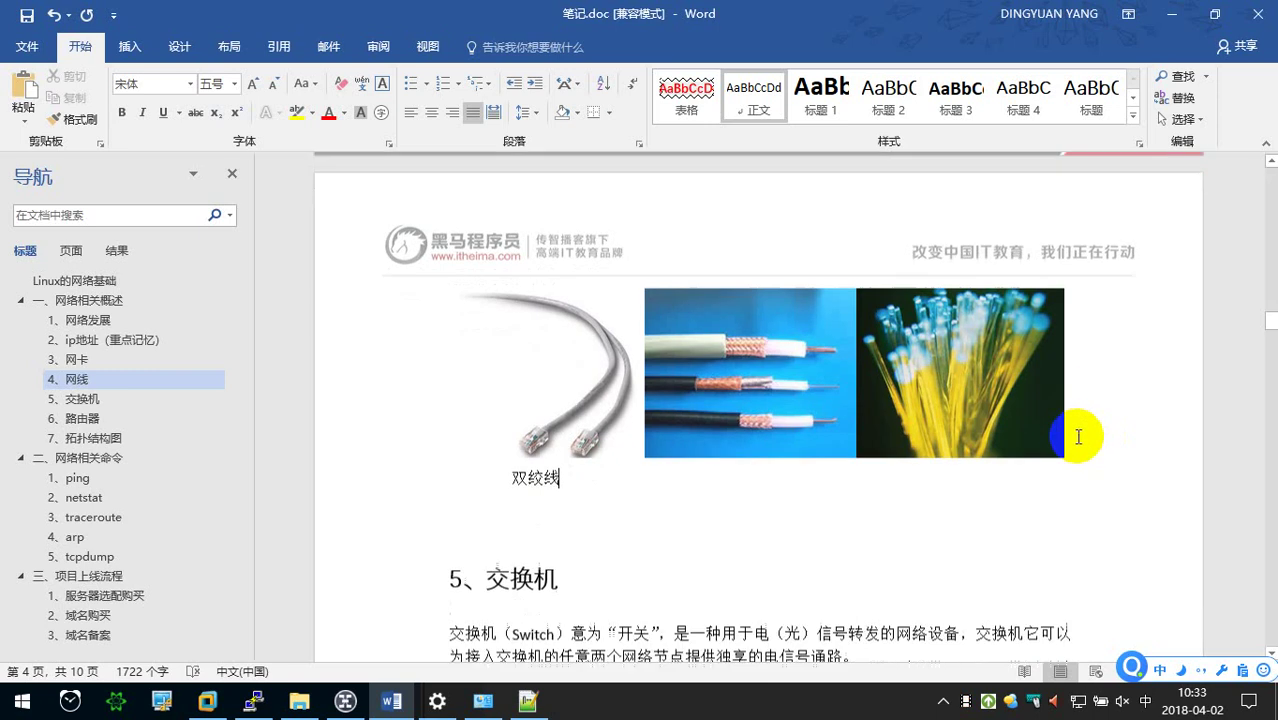
{"action": "scroll", "coordinate": [1079, 437], "scroll_direction": "down", "scroll_amount": 1}
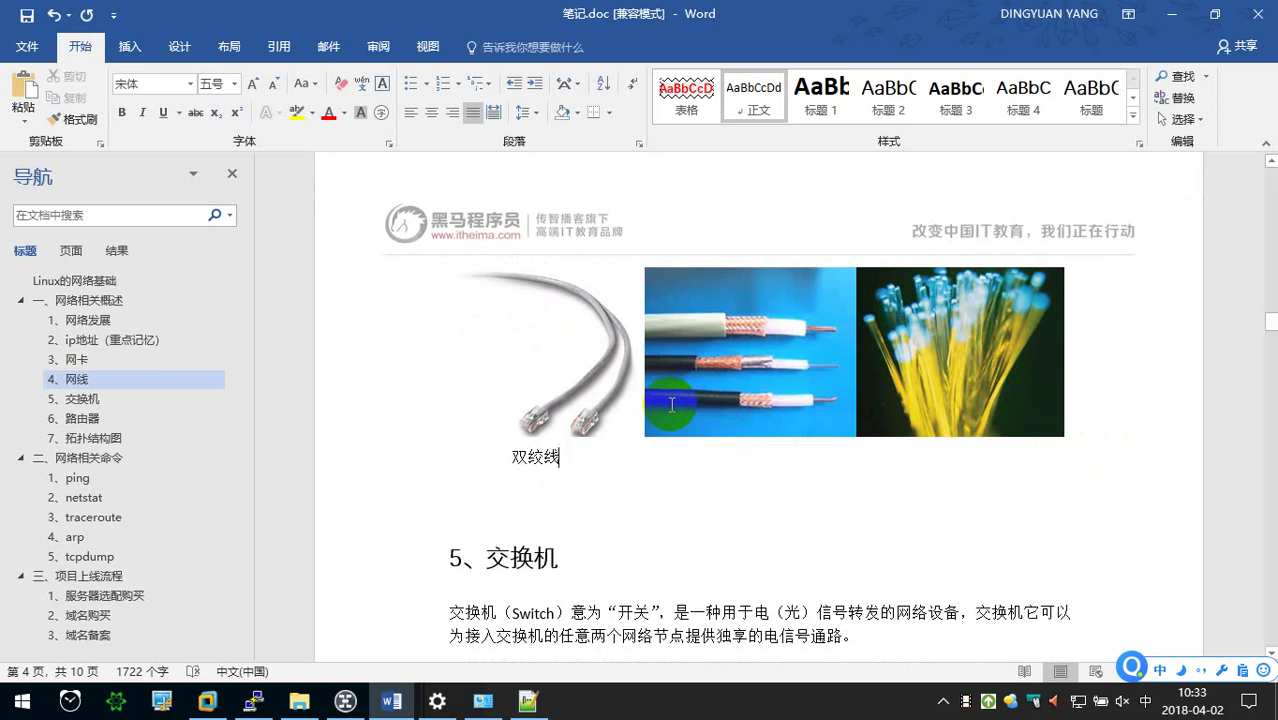
Caption the coax and fibre photos 铜轴电缆 and 光纤, aligned under each picture.
{"action": "key", "text": "Tab"}
{"action": "key", "text": "Tab"}
{"action": "key", "text": "Tab"}
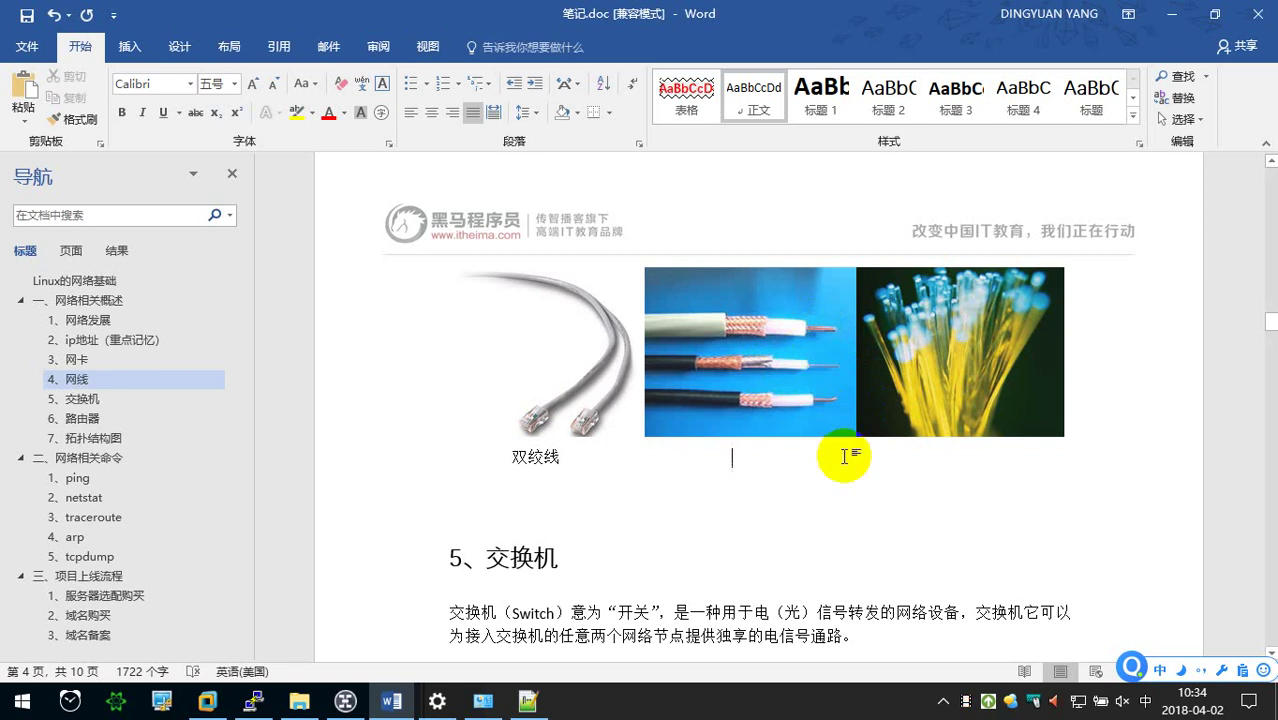
{"action": "type", "text": "tong'zhou'dian'l"}
{"action": "key", "text": "space"}
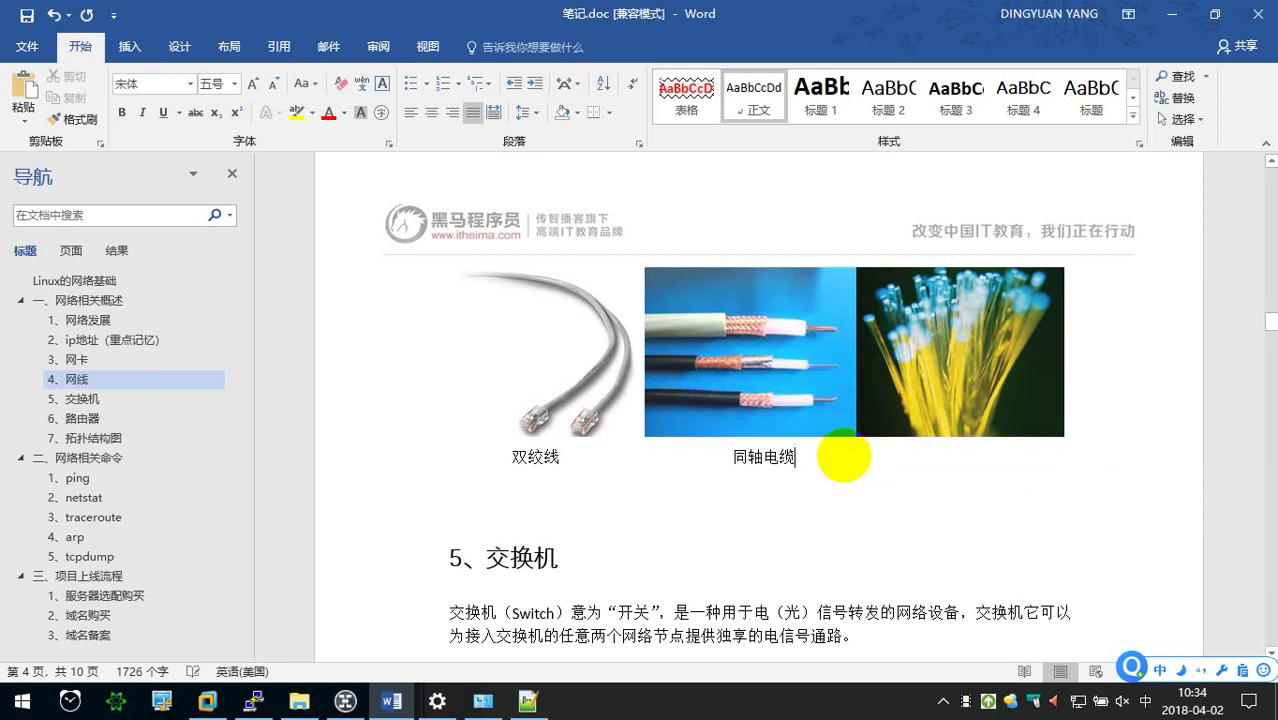
{"action": "key", "text": "Left"}
{"action": "key", "text": "Left"}
{"action": "key", "text": "Left"}
{"action": "key", "text": "BackSpace"}
{"action": "type", "text": "tong"}
{"action": "key", "text": "Down"}
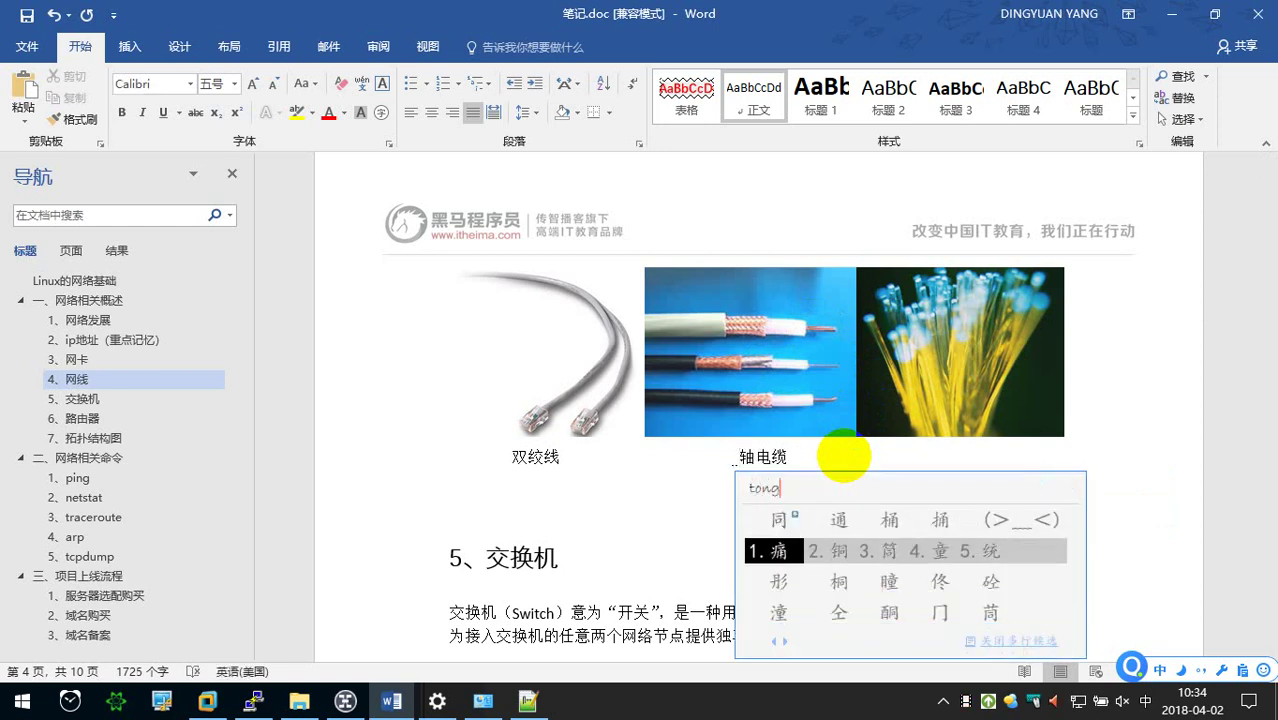
{"action": "key", "text": "2"}
{"action": "key", "text": "Right"}
{"action": "key", "text": "Right"}
{"action": "key", "text": "Right"}
{"action": "key", "text": "Right"}
{"action": "key", "text": "Right"}
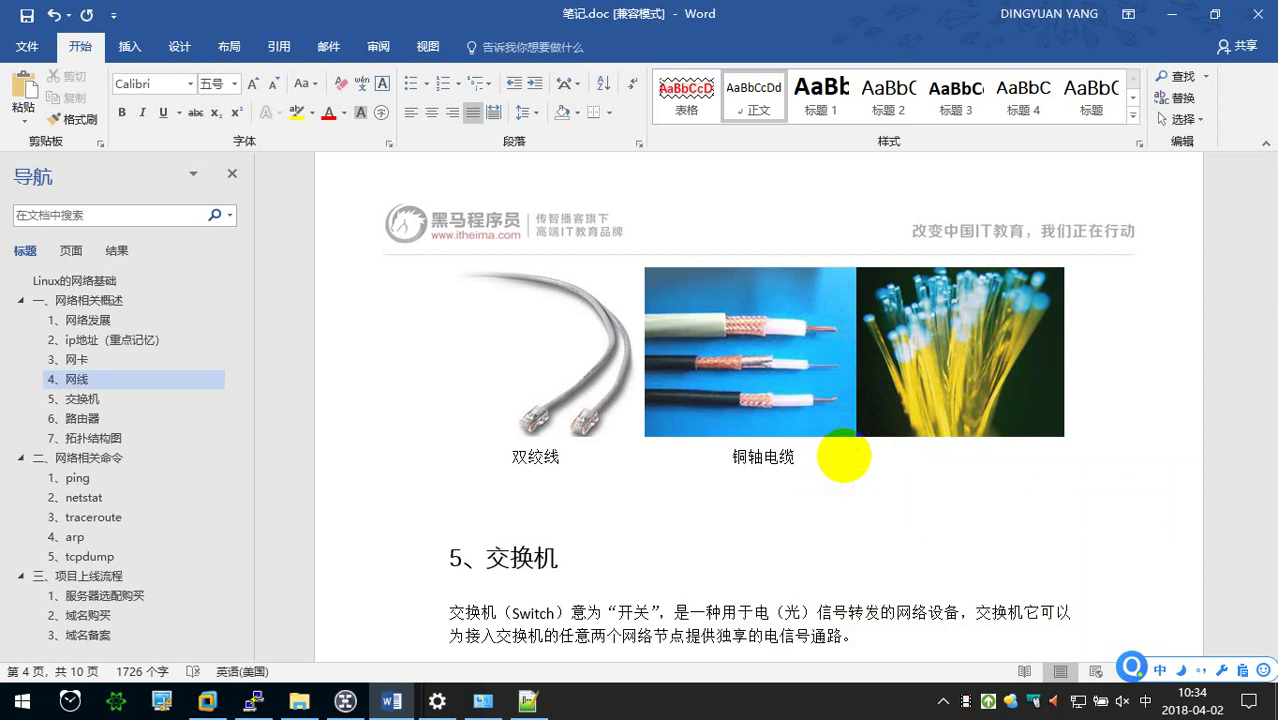
{"action": "type", "text": "guangxian"}
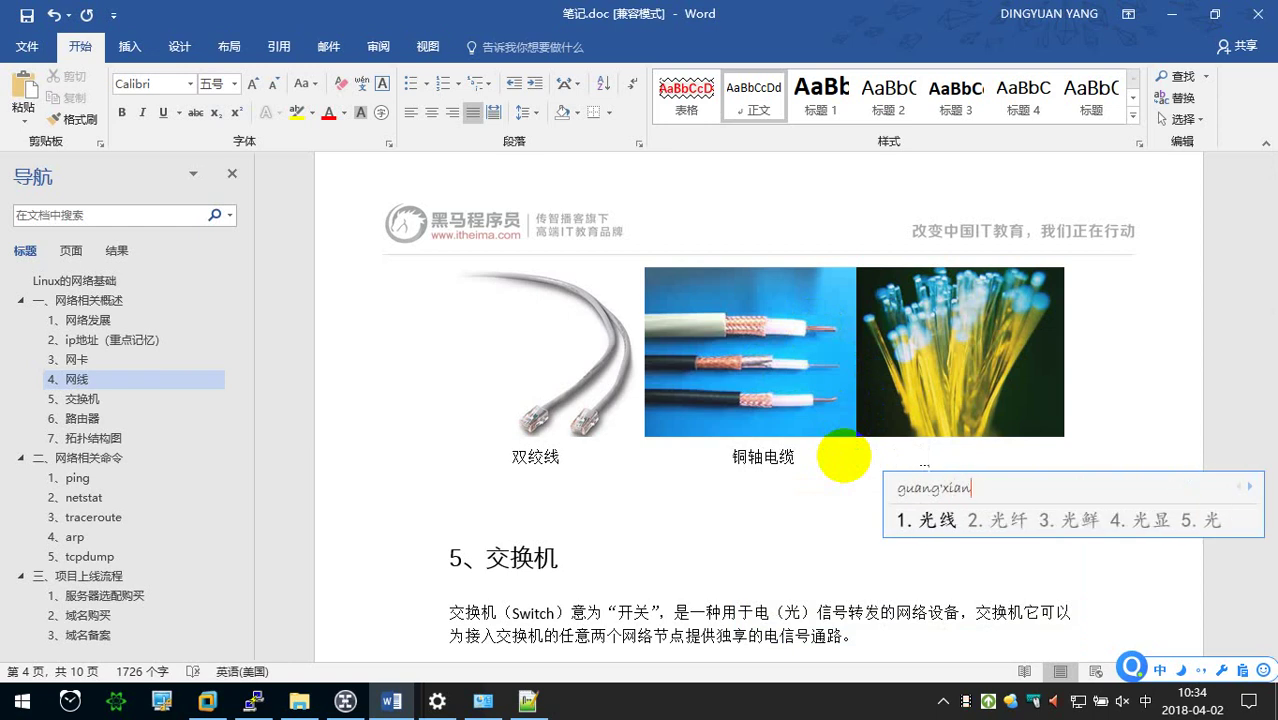
{"action": "type", "text": "2"}
{"action": "key", "text": "Left"}
{"action": "key", "text": "Left"}
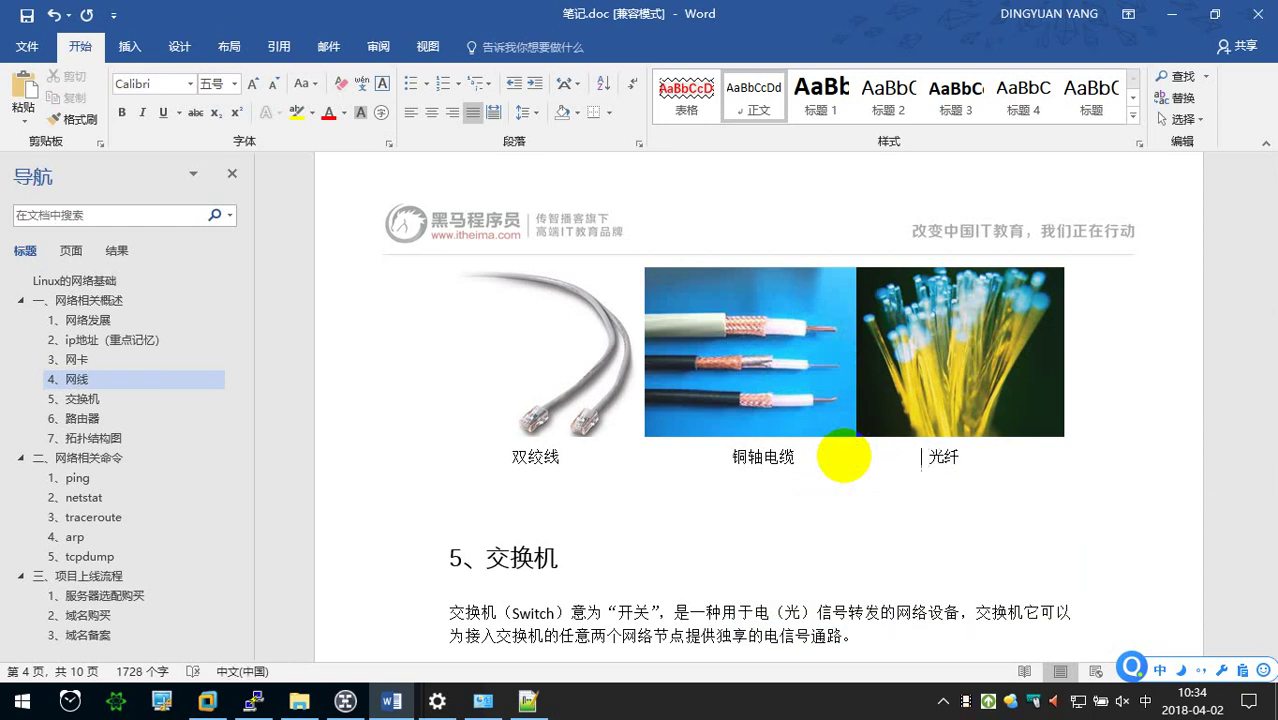
{"action": "key", "text": "End"}
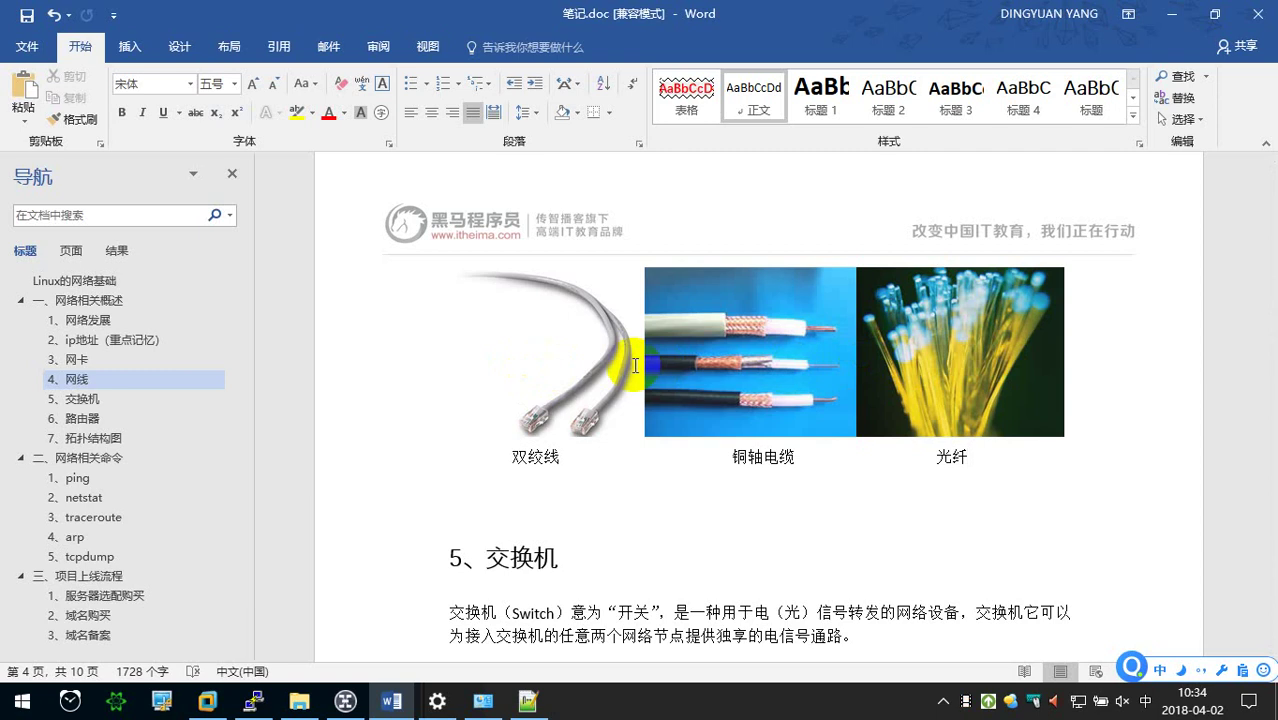
{"action": "left_click", "coordinate": [1017, 360]}
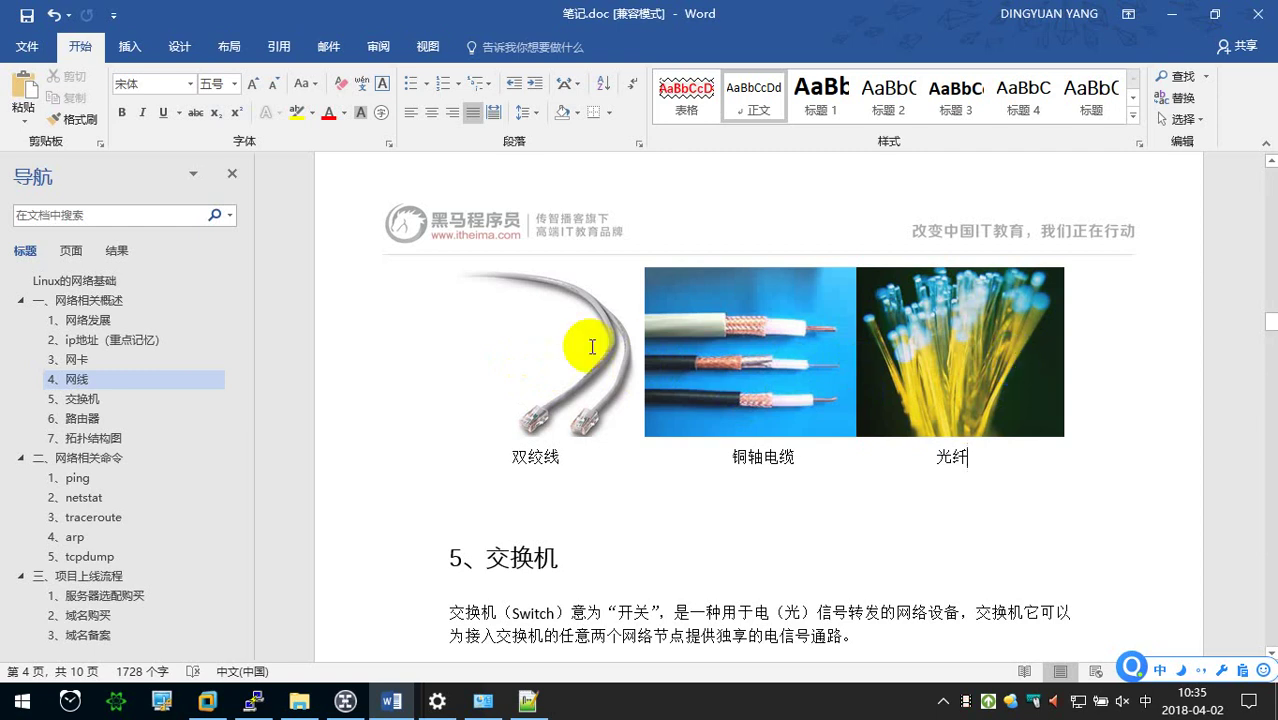
{"action": "left_click", "coordinate": [803, 346]}
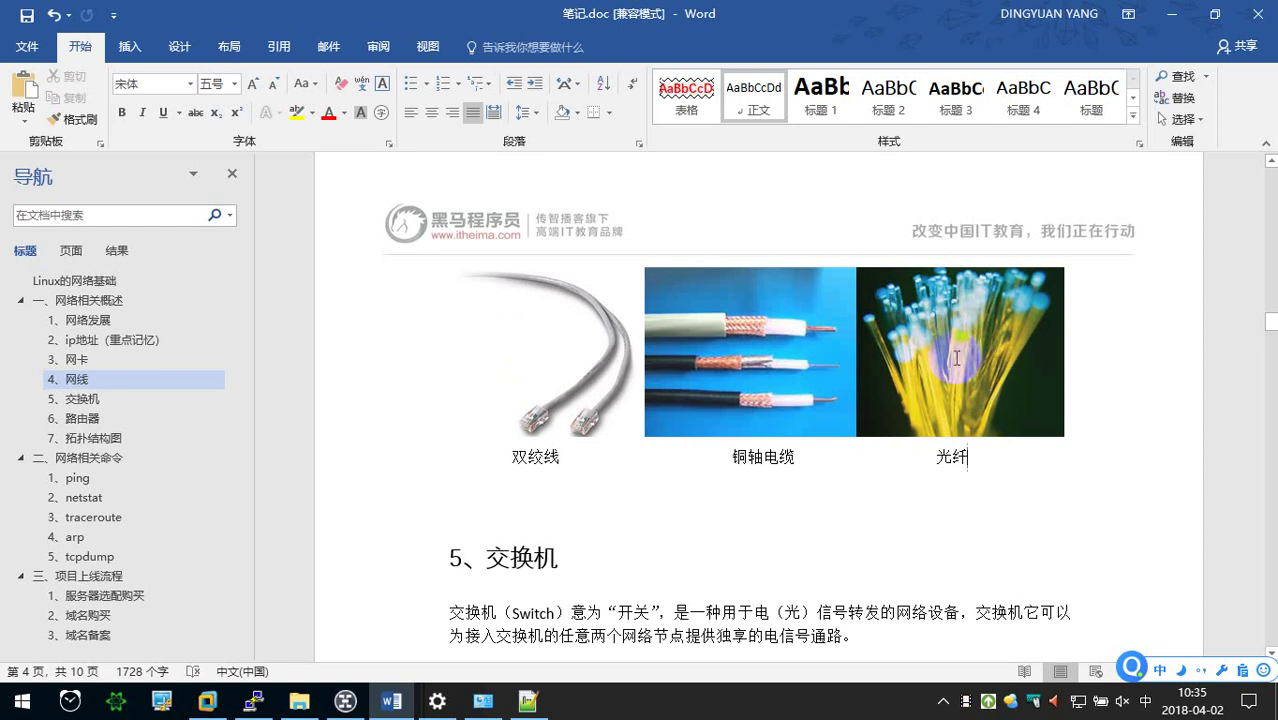
{"action": "scroll", "coordinate": [772, 379], "scroll_direction": "up", "scroll_amount": 1}
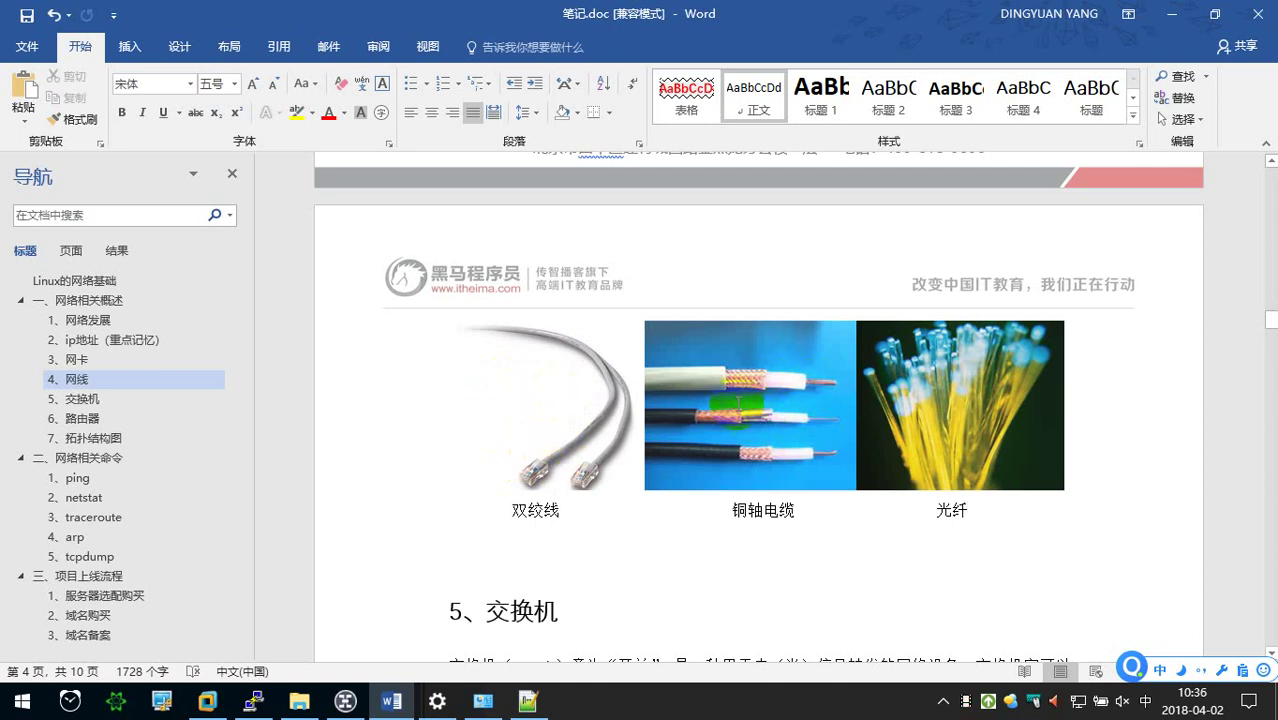
{"action": "scroll", "coordinate": [972, 410], "scroll_direction": "down", "scroll_amount": 1}
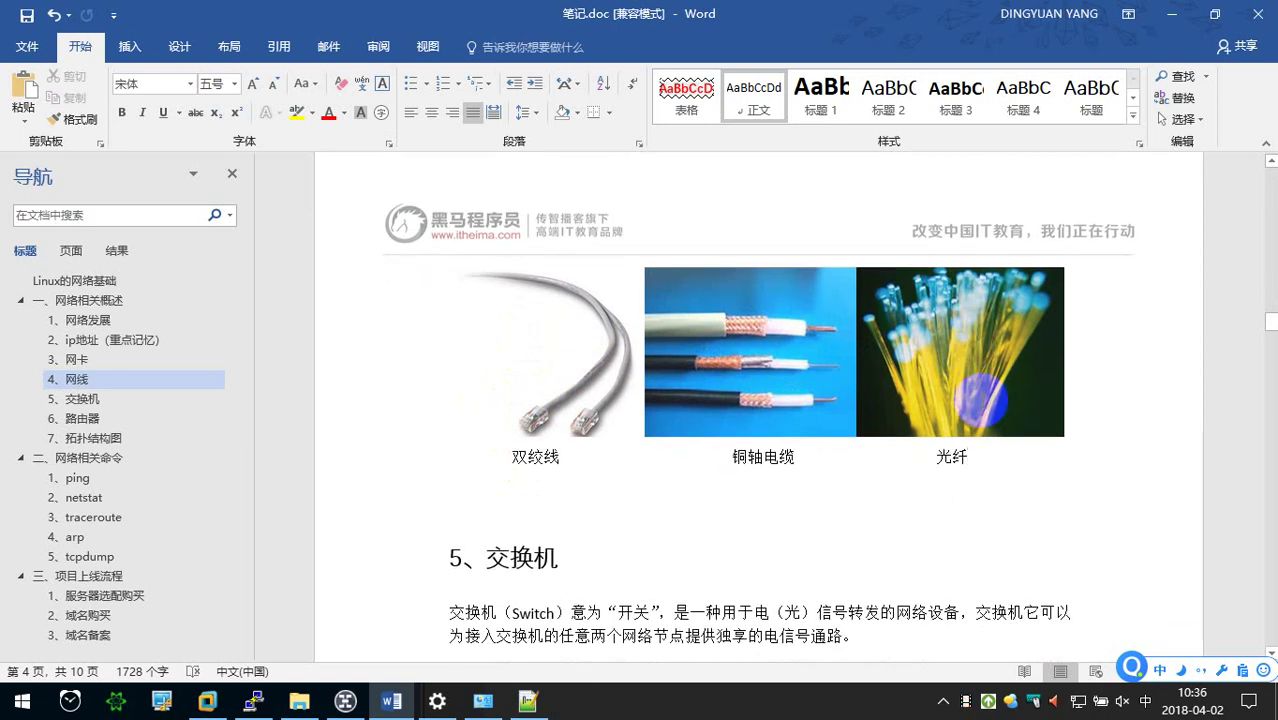
{"action": "scroll", "coordinate": [975, 403], "scroll_direction": "down", "scroll_amount": 2}
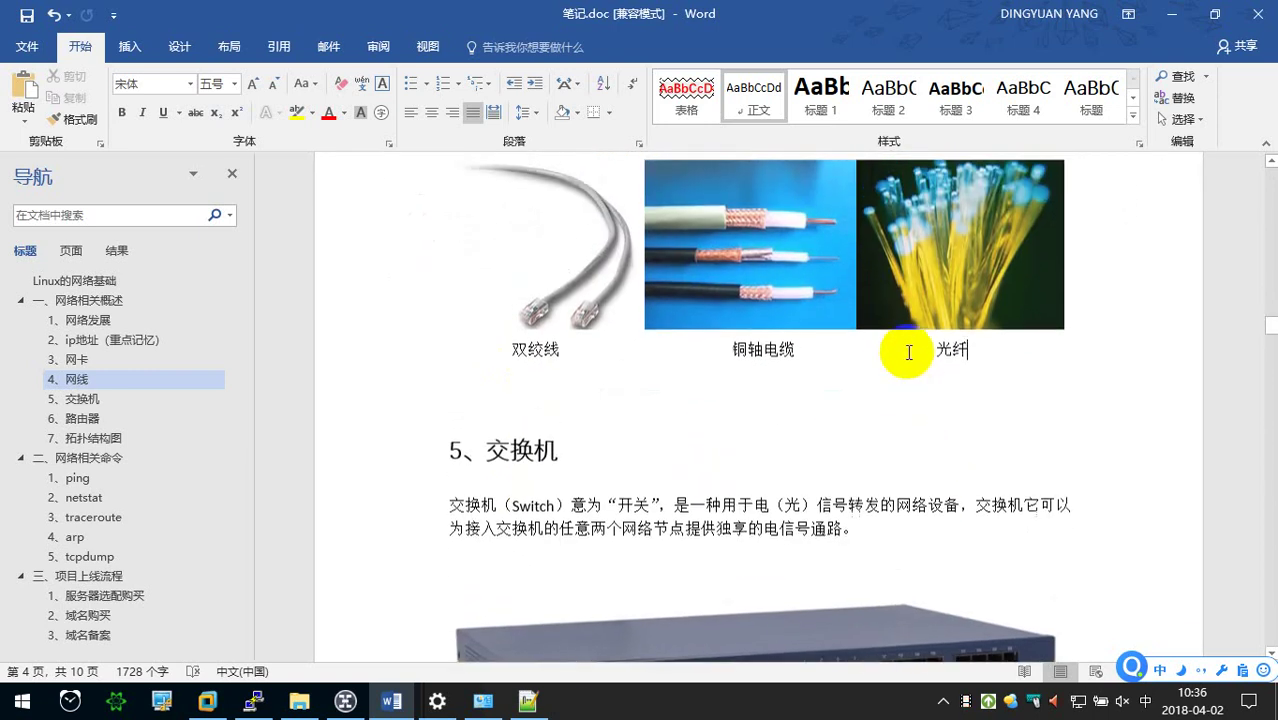
{"action": "scroll", "coordinate": [909, 352], "scroll_direction": "up", "scroll_amount": 3}
{"action": "scroll", "coordinate": [851, 340], "scroll_direction": "down", "scroll_amount": 6}
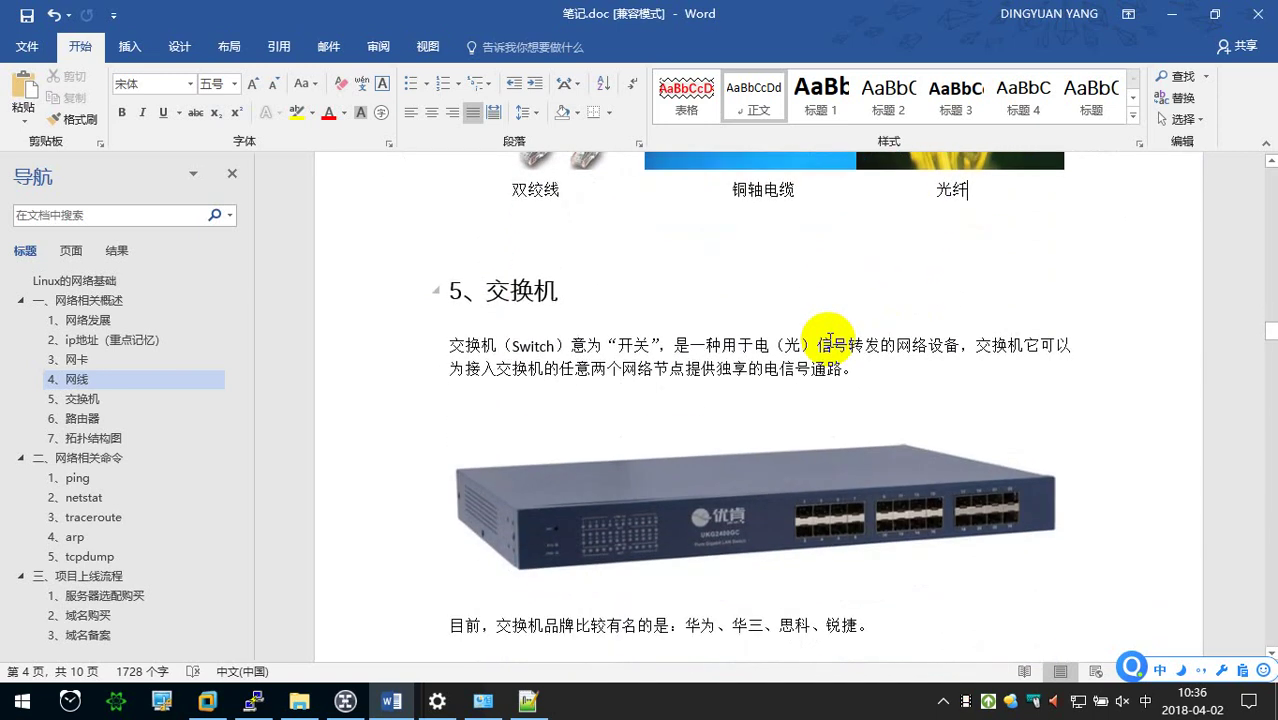
{"action": "left_click", "coordinate": [613, 303]}
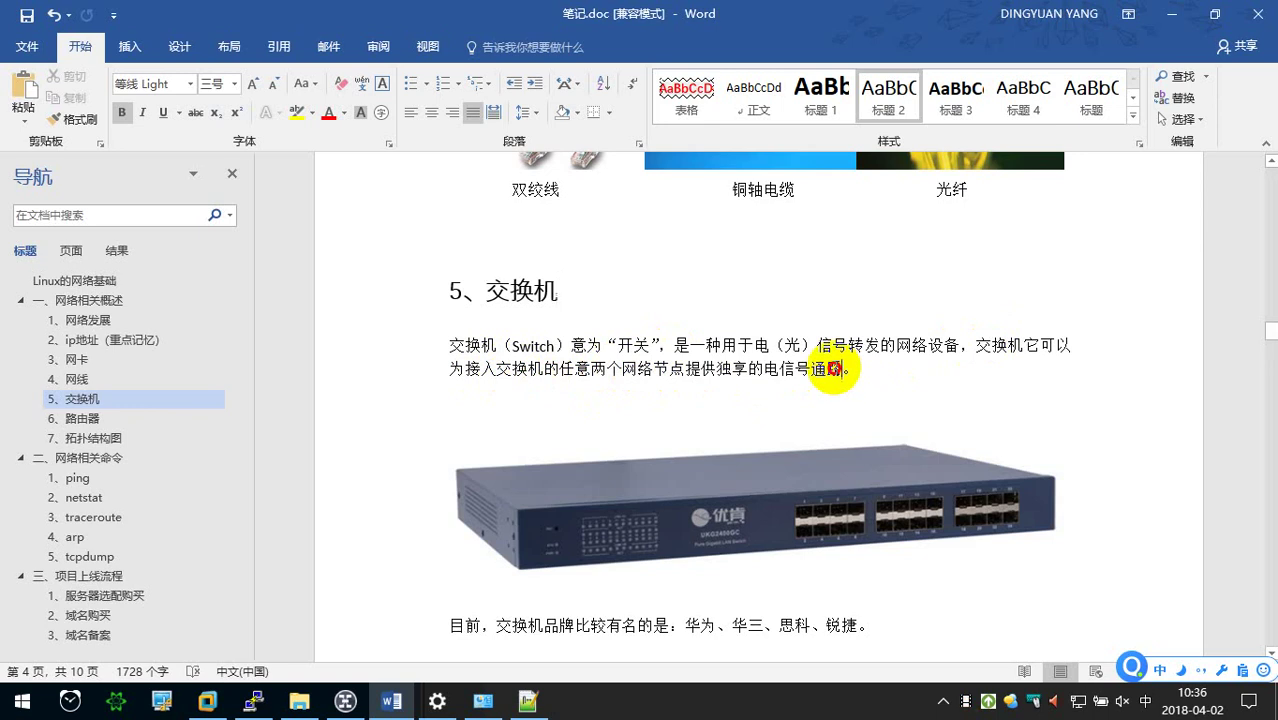
{"action": "left_click_drag", "start_coordinate": [845, 372], "coordinate": [975, 348]}
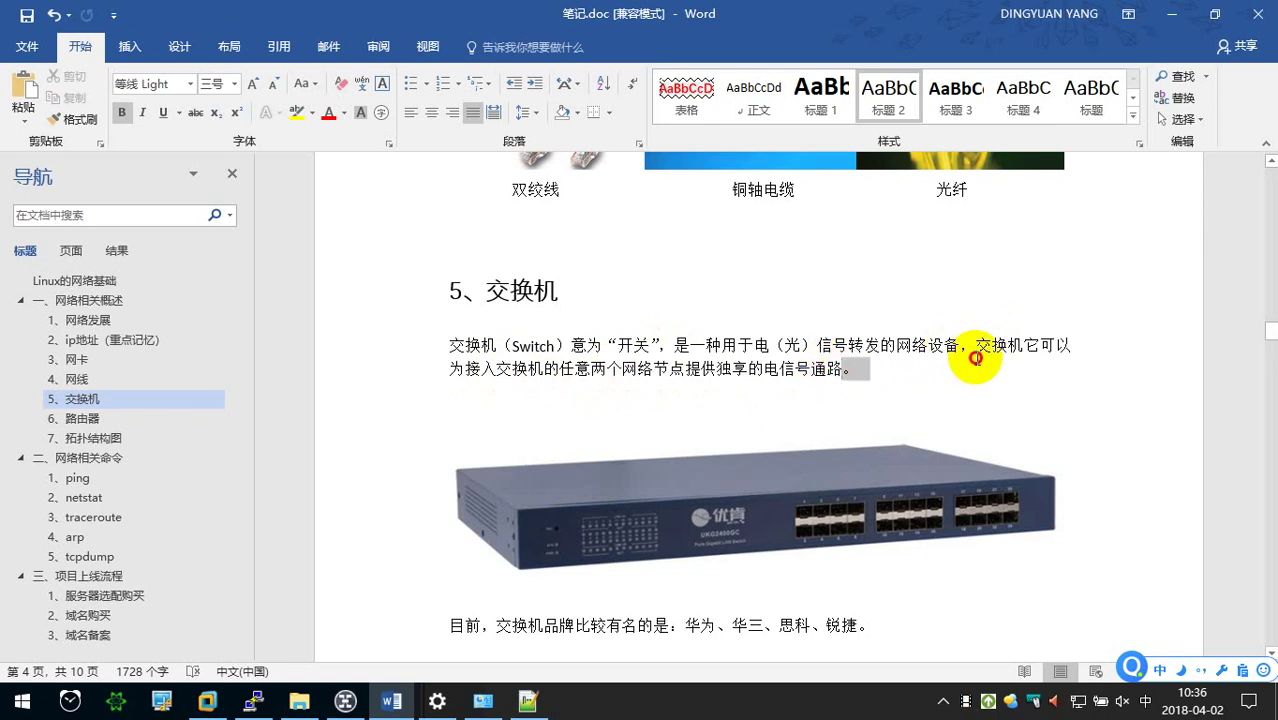
{"action": "left_click", "coordinate": [928, 376]}
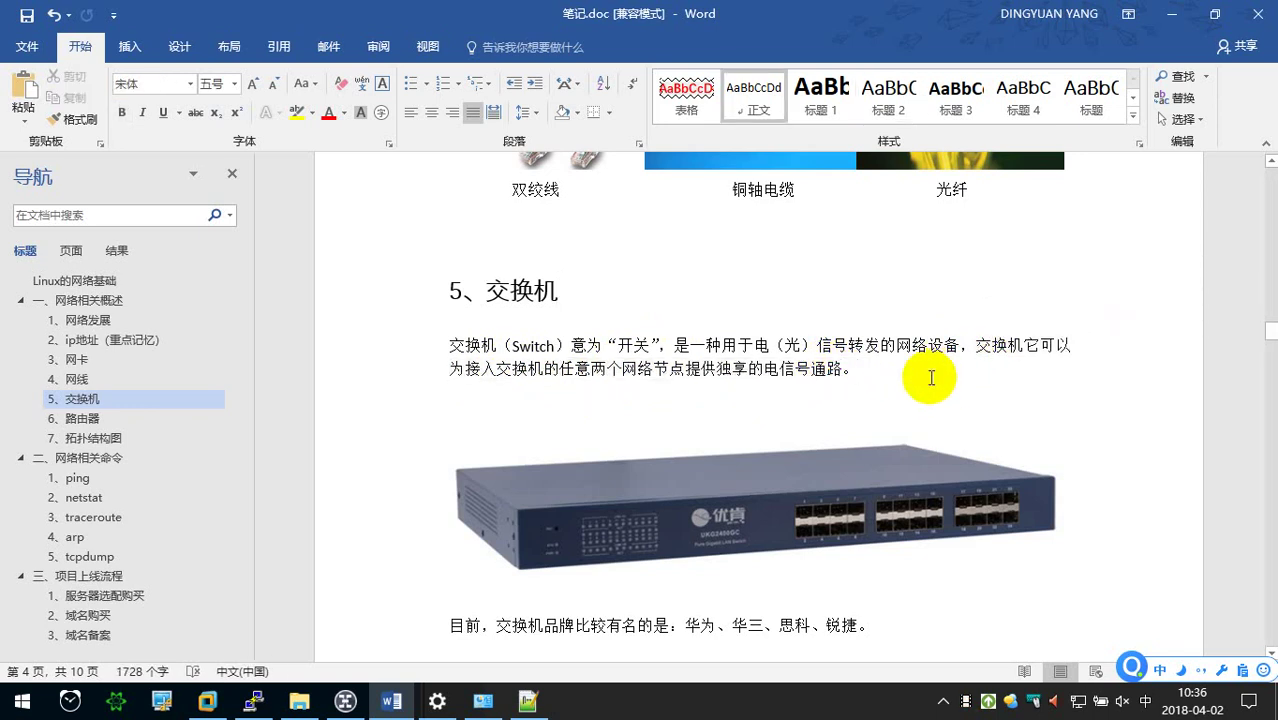
{"action": "scroll", "coordinate": [930, 378], "scroll_direction": "up", "scroll_amount": 1}
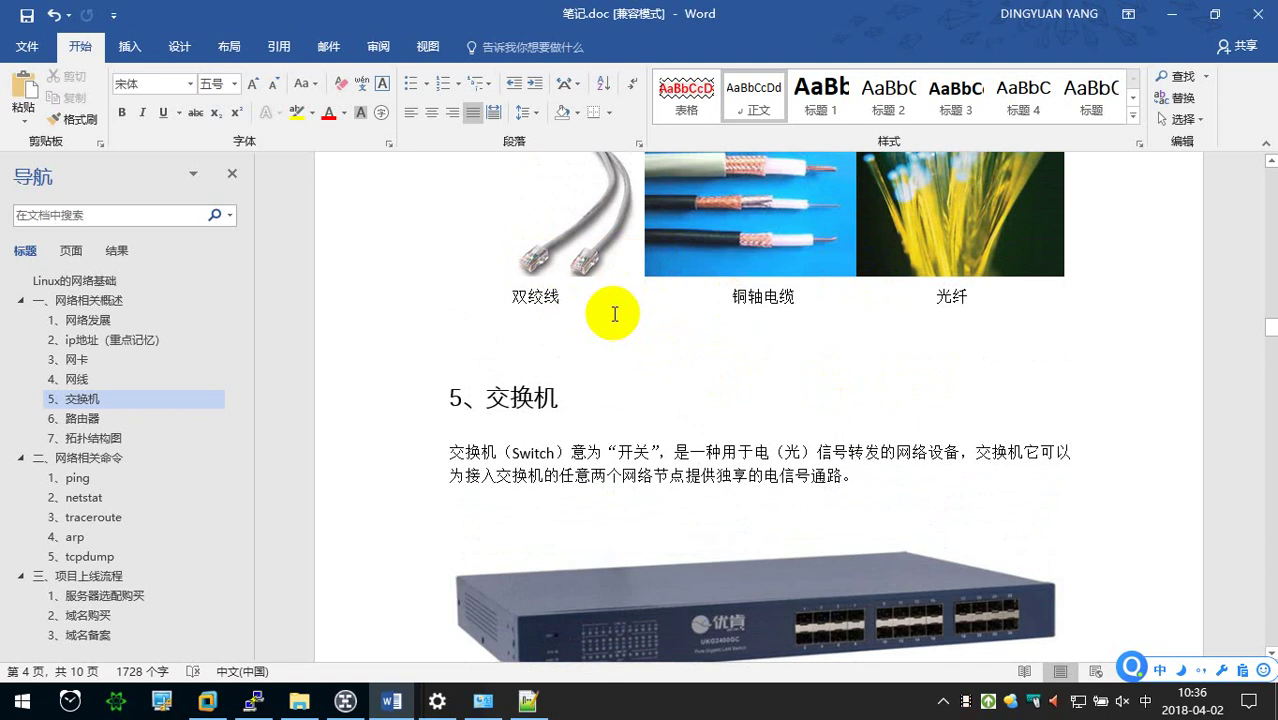
{"action": "scroll", "coordinate": [615, 314], "scroll_direction": "up", "scroll_amount": 2}
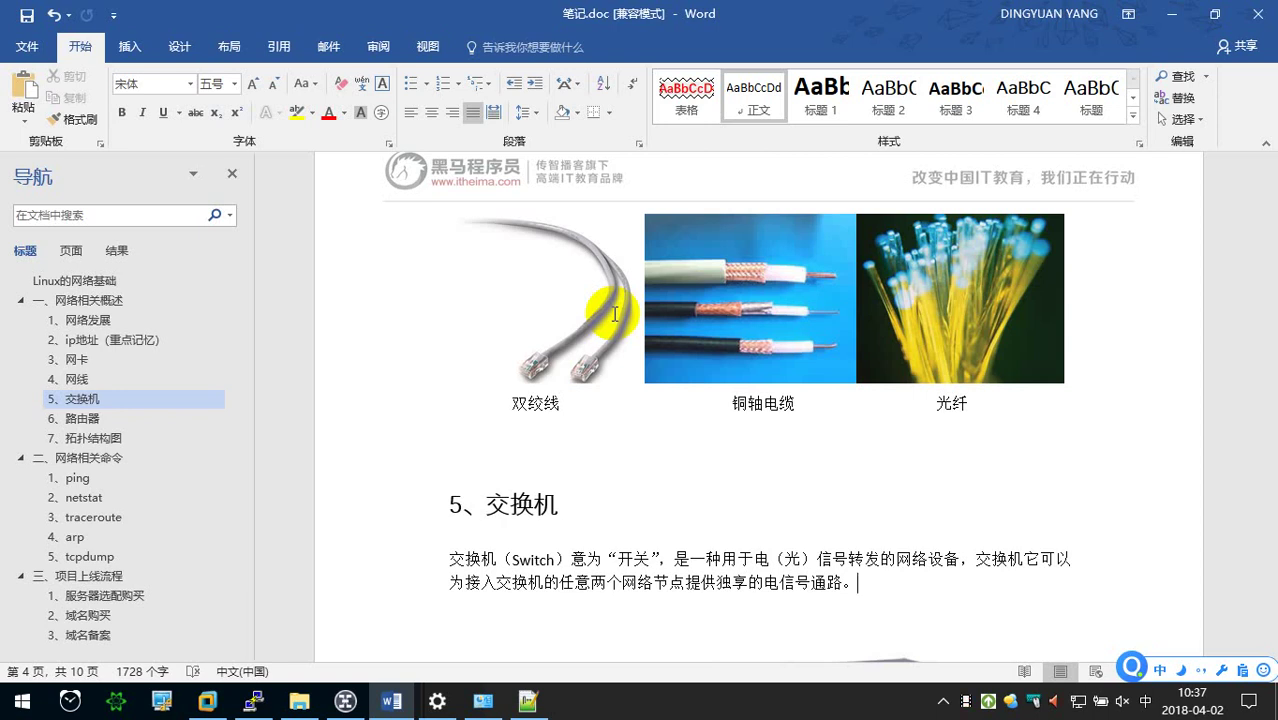
{"action": "scroll", "coordinate": [552, 338], "scroll_direction": "down", "scroll_amount": 3}
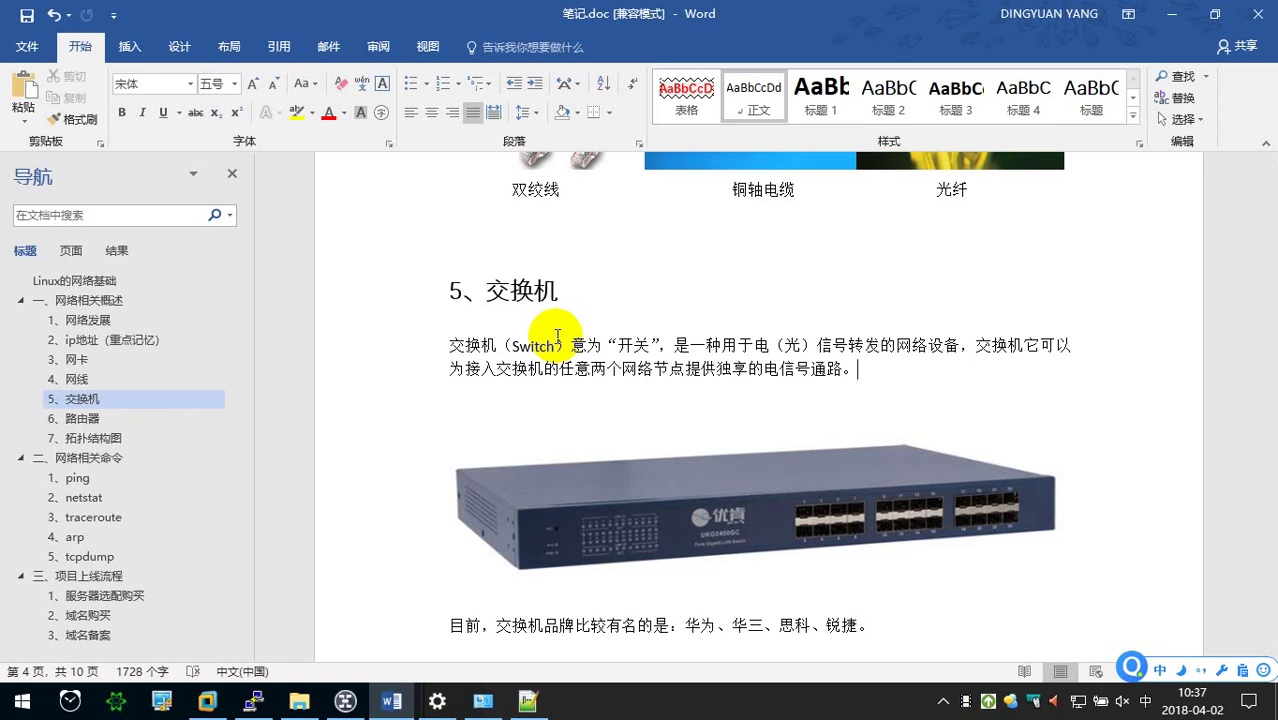
Make 独享 bold red and delete the temporary '100 25 4m' note after the paragraph.
{"action": "type", "text": "100"}
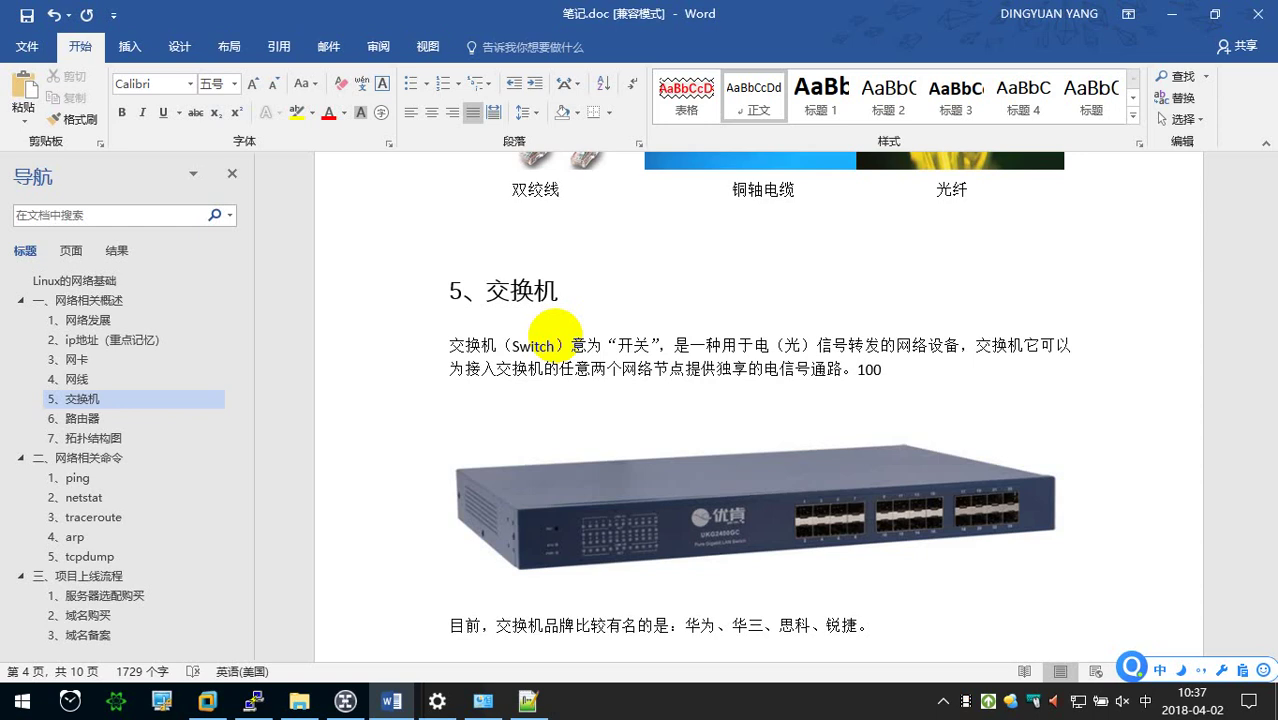
{"action": "type", "text": " 2"}
{"action": "type", "text": "5"}
{"action": "type", "text": " 4m"}
{"action": "key", "text": "Return"}
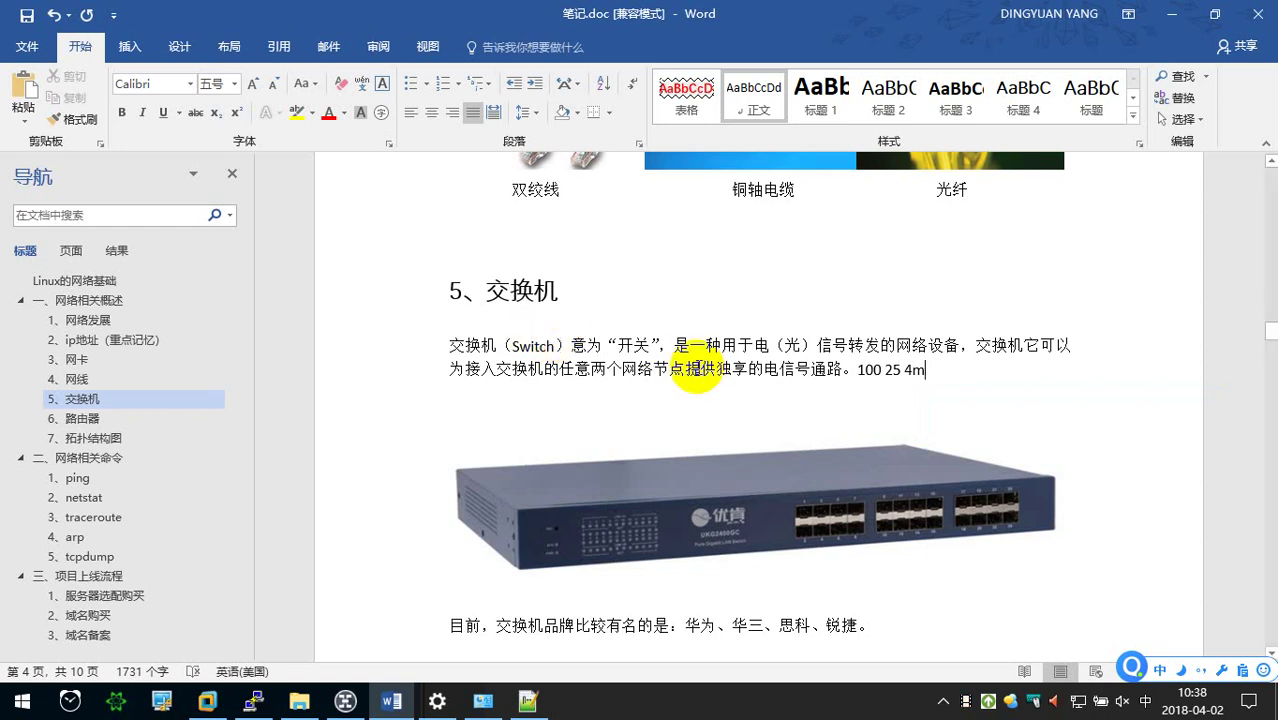
{"action": "double_click", "coordinate": [738, 370]}
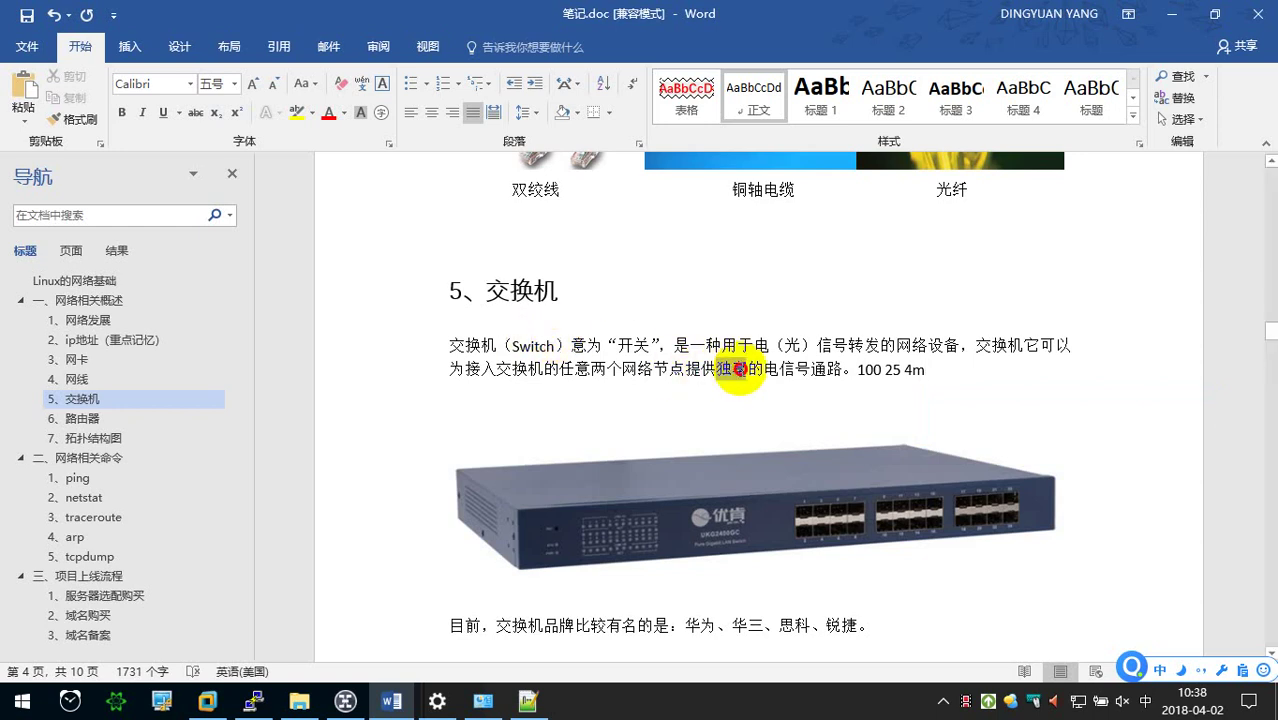
{"action": "left_click", "coordinate": [122, 112]}
{"action": "left_click", "coordinate": [337, 117]}
{"action": "left_click", "coordinate": [613, 288]}
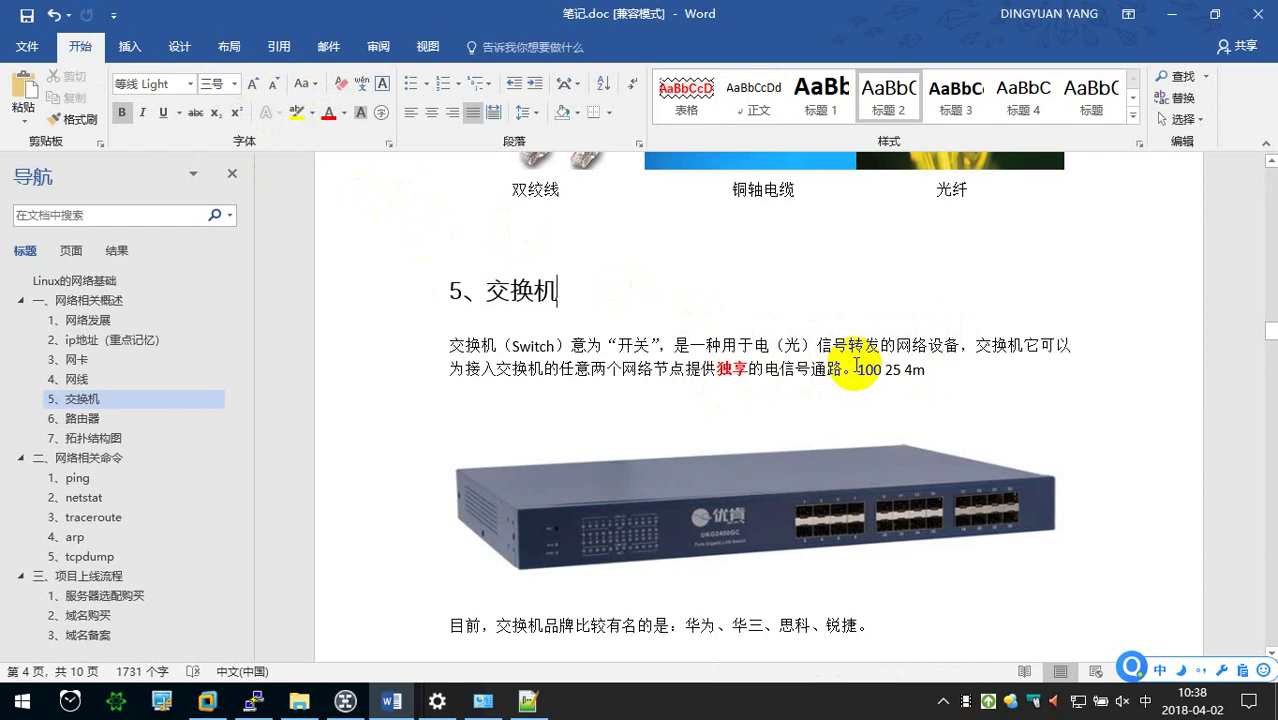
{"action": "left_click_drag", "start_coordinate": [857, 369], "coordinate": [925, 369]}
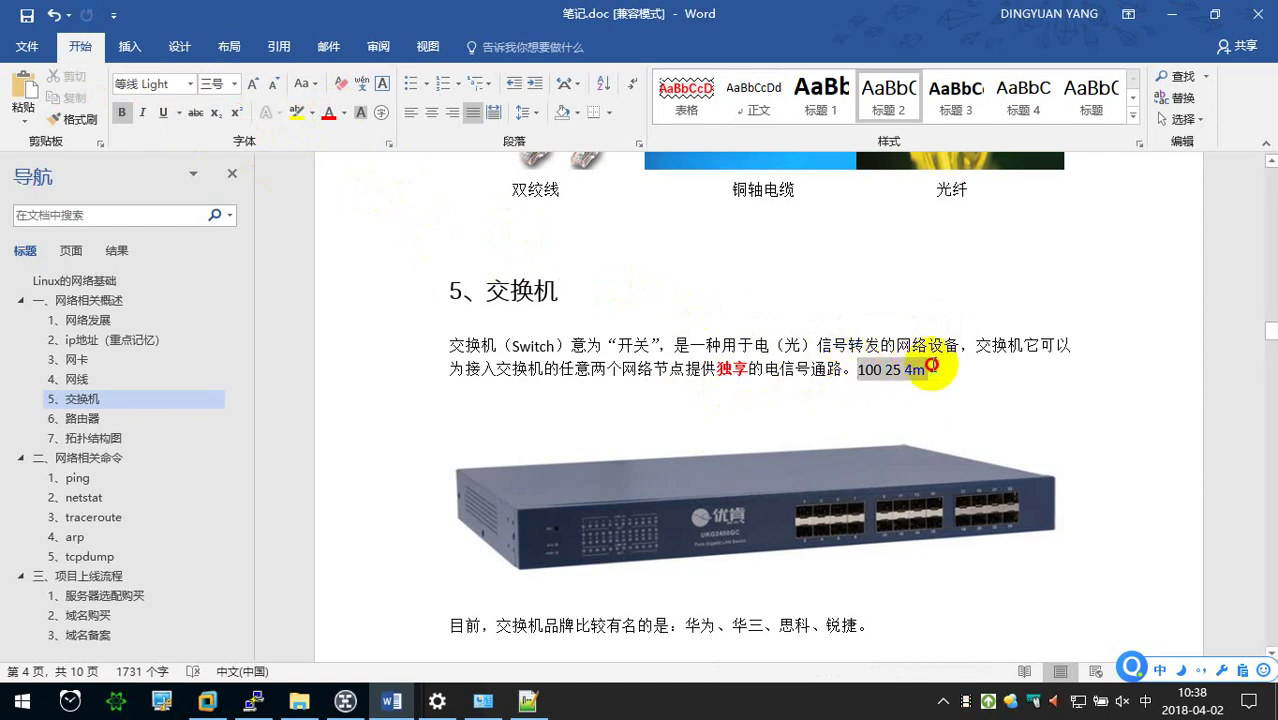
{"action": "key", "text": "Delete"}
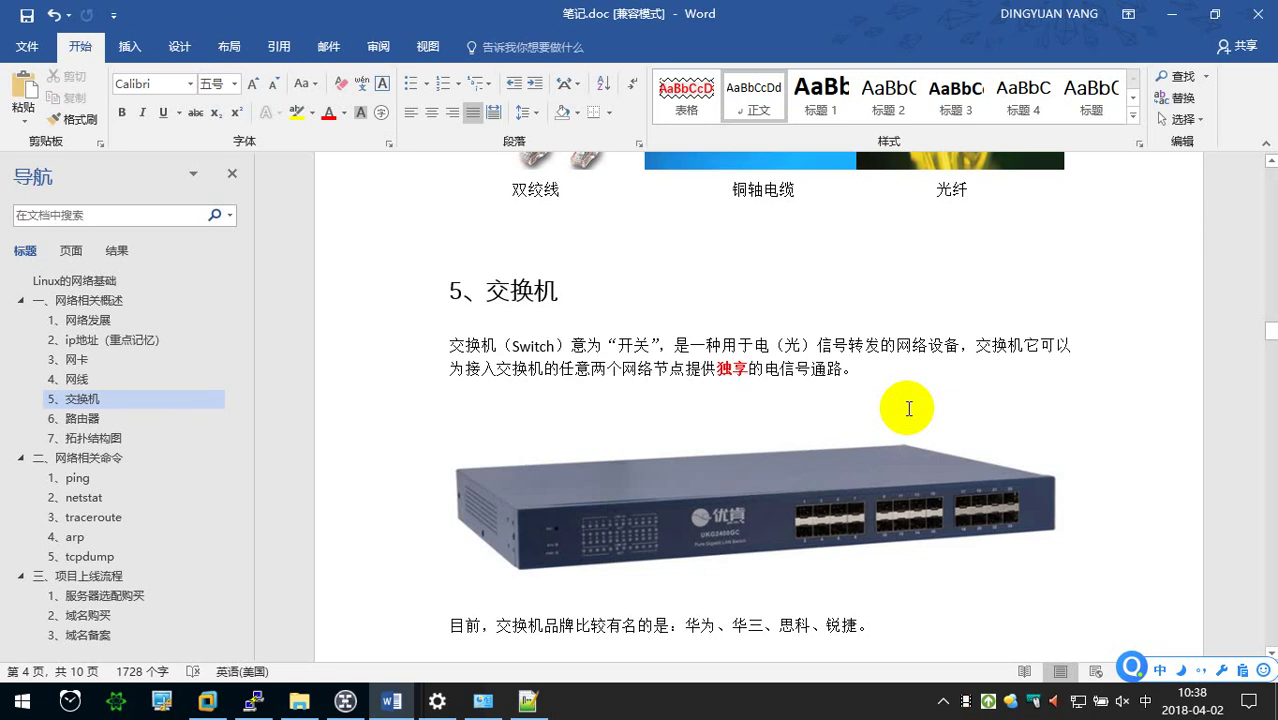
{"action": "scroll", "coordinate": [856, 330], "scroll_direction": "down", "scroll_amount": 1}
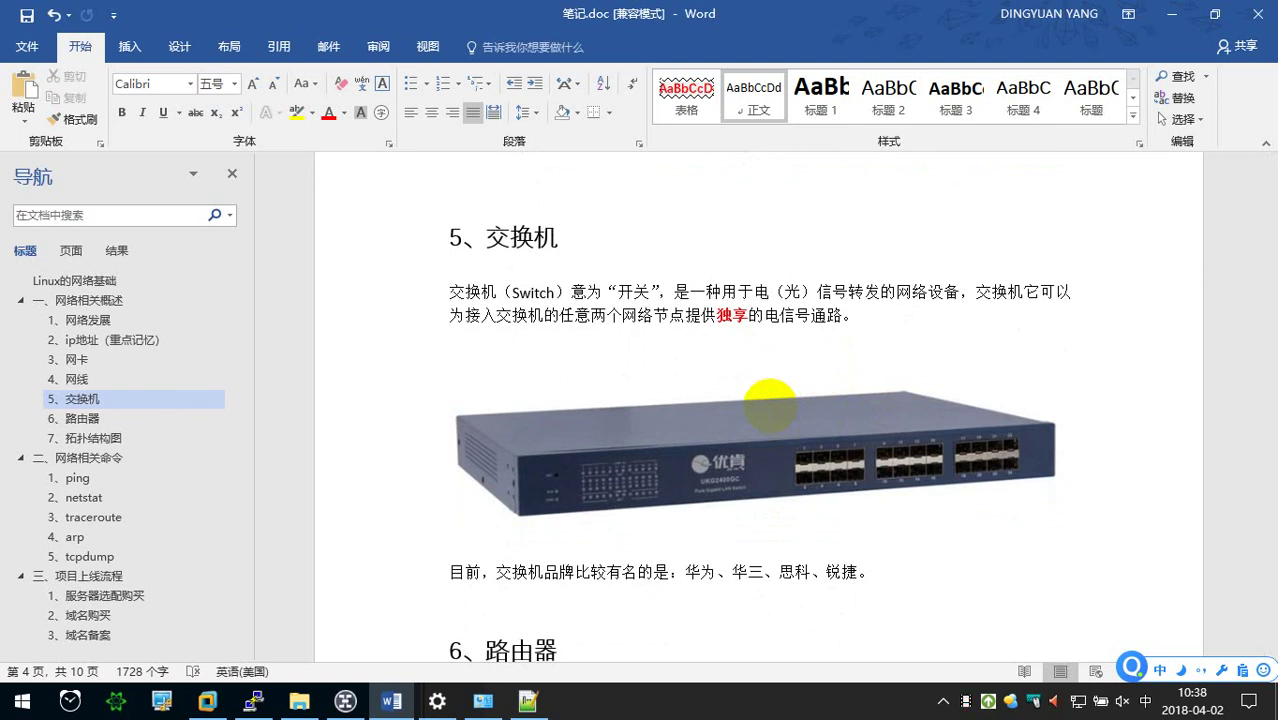
{"action": "scroll", "coordinate": [770, 405], "scroll_direction": "down", "scroll_amount": 1}
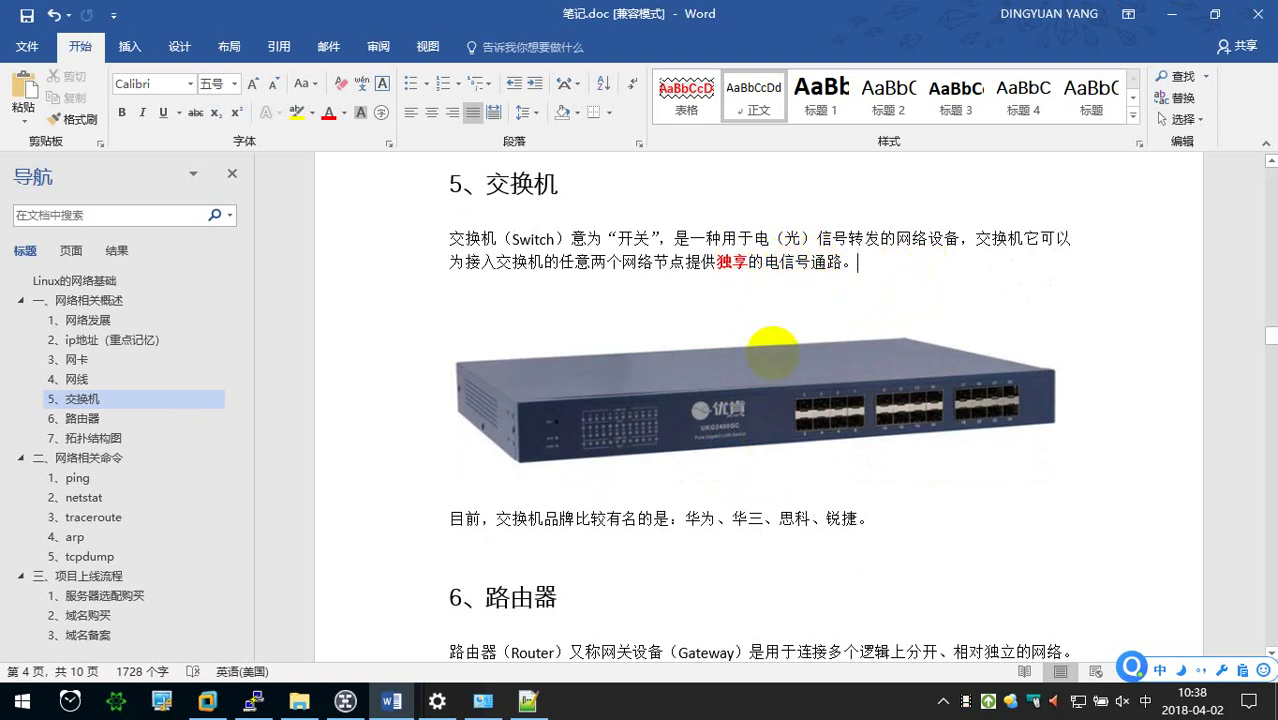
{"action": "scroll", "coordinate": [662, 407], "scroll_direction": "down", "scroll_amount": 1}
{"action": "scroll", "coordinate": [662, 407], "scroll_direction": "up", "scroll_amount": 2}
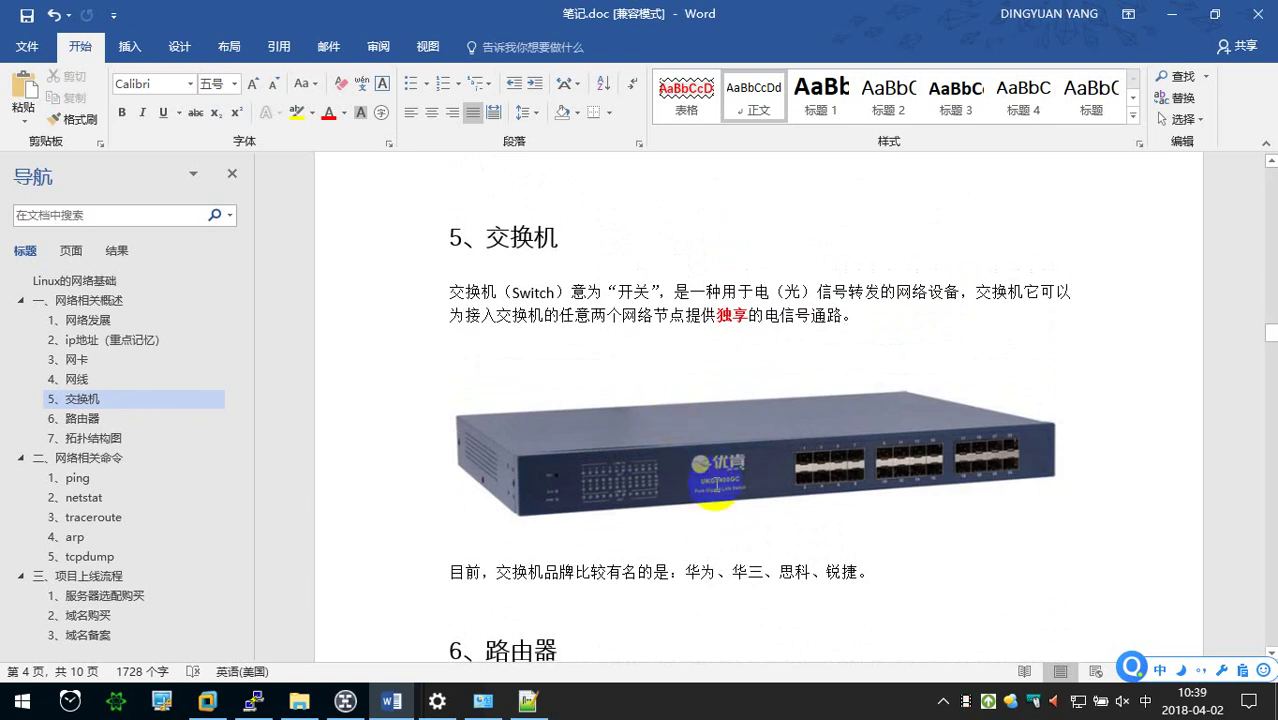
{"action": "scroll", "coordinate": [703, 520], "scroll_direction": "down", "scroll_amount": 1}
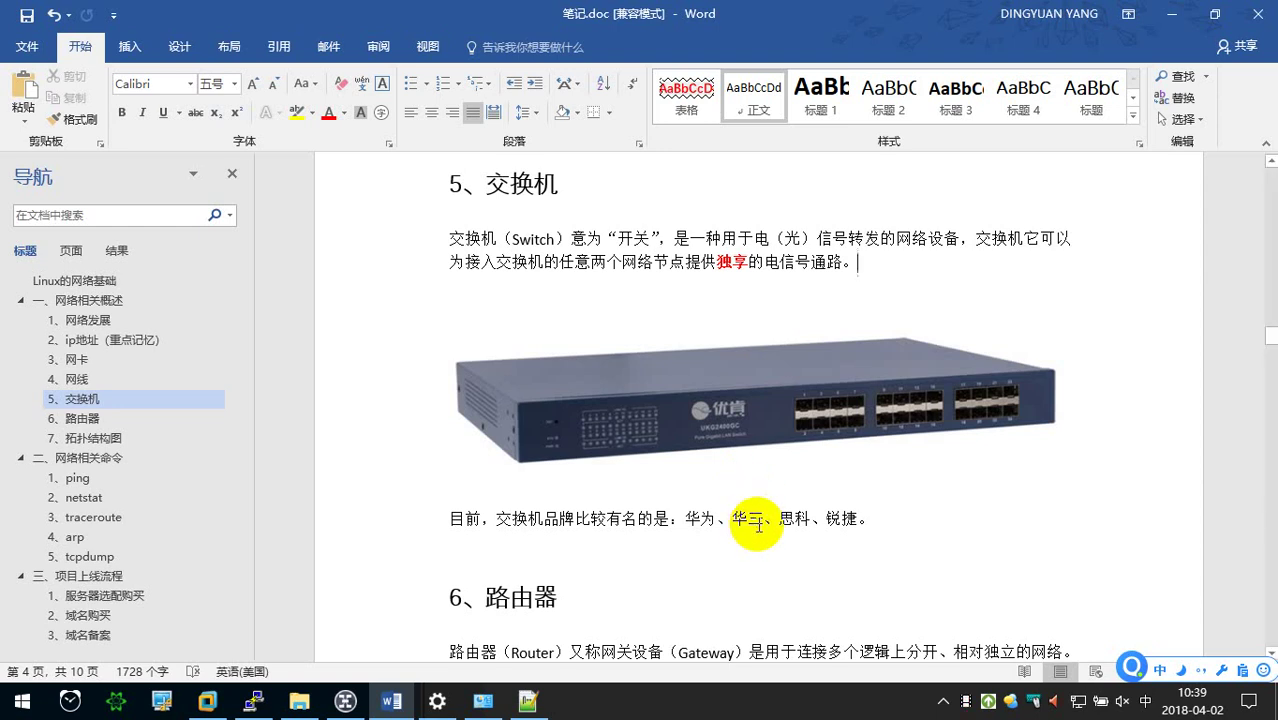
{"action": "left_click", "coordinate": [760, 520]}
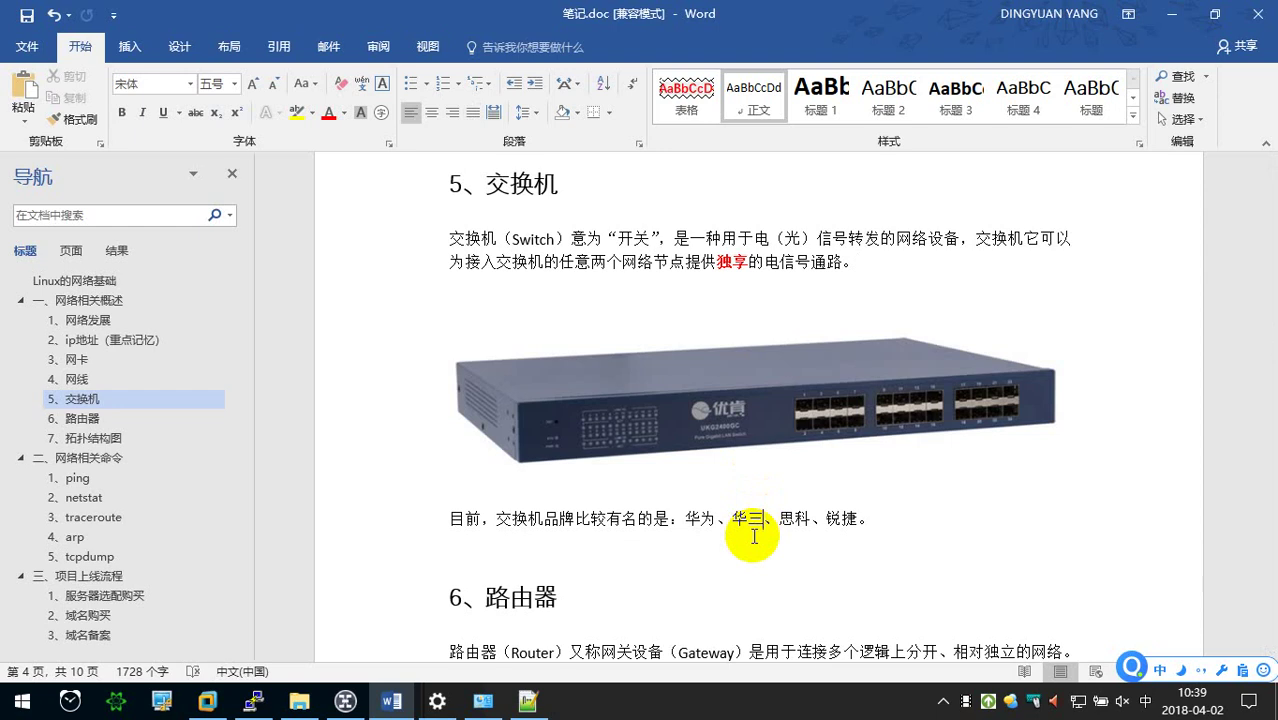
Insert '（h3c）' after 华三 in the switch brand list.
{"action": "type", "text": "（h"}
{"action": "key", "text": "Return"}
{"action": "type", "text": "3c"}
{"action": "key", "text": "Return"}
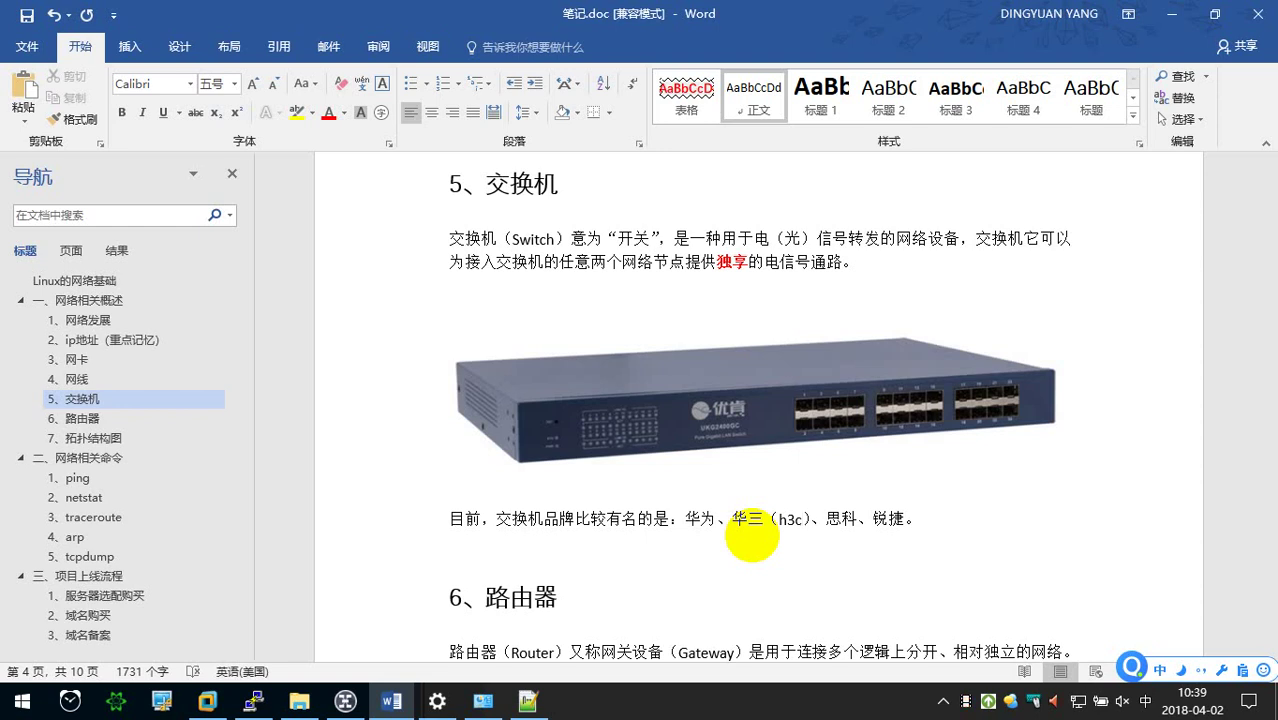
{"action": "scroll", "coordinate": [752, 537], "scroll_direction": "down", "scroll_amount": 2}
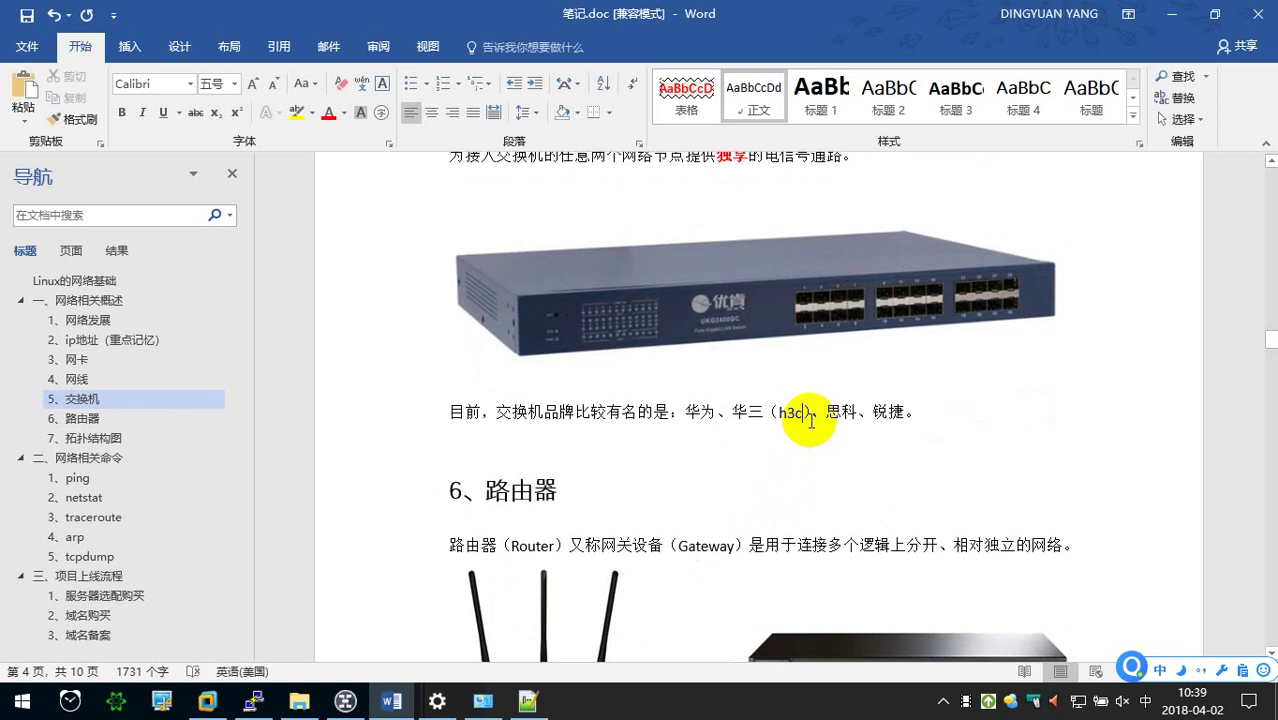
{"action": "scroll", "coordinate": [810, 420], "scroll_direction": "down", "scroll_amount": 1}
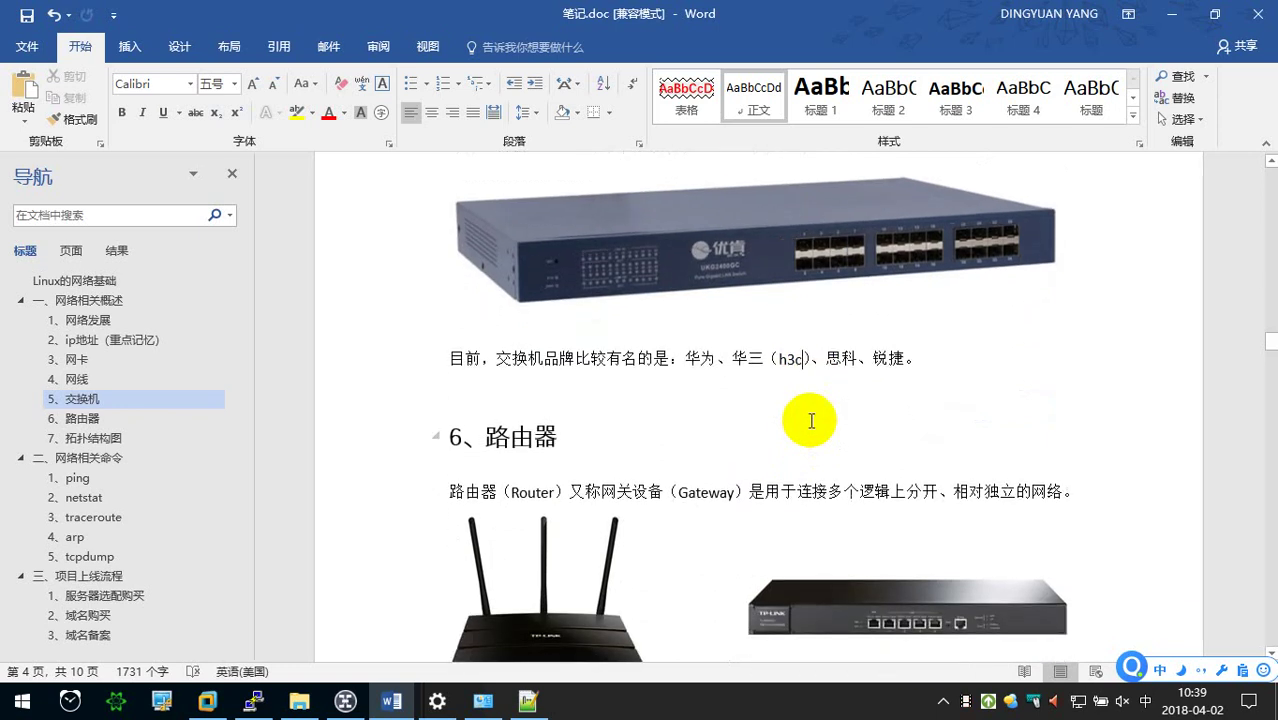
{"action": "scroll", "coordinate": [789, 345], "scroll_direction": "down", "scroll_amount": 1}
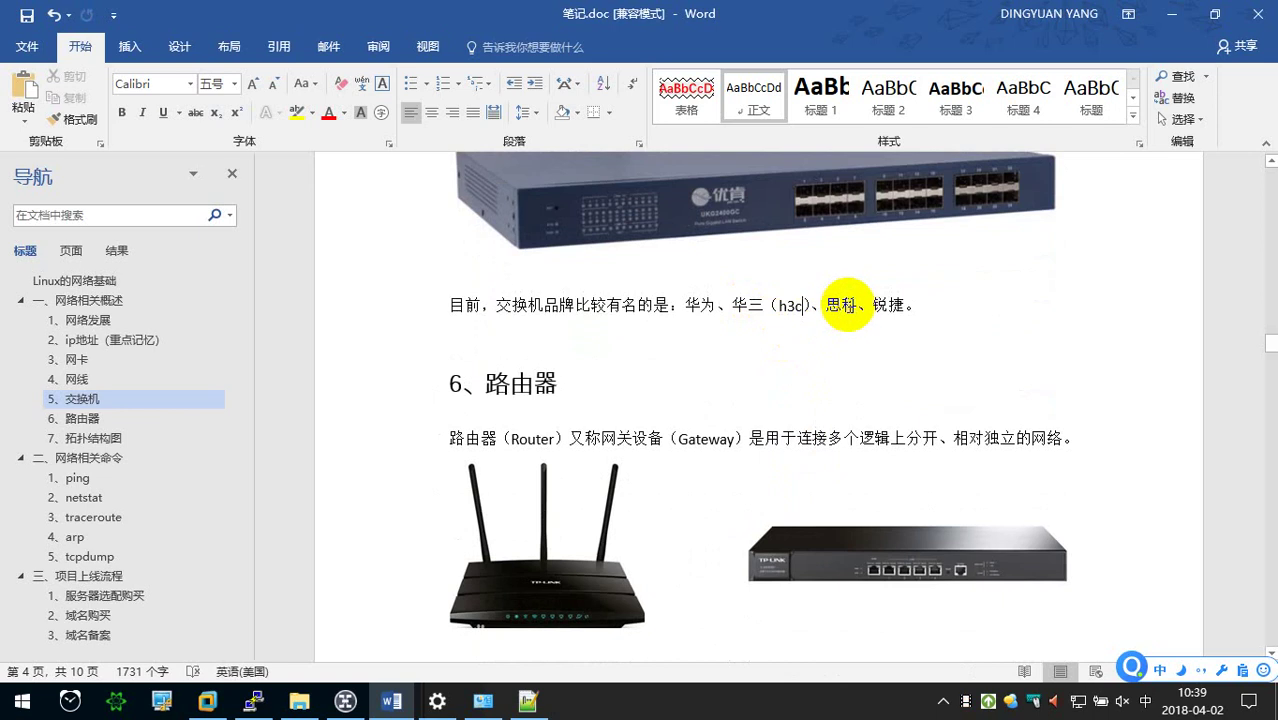
{"action": "left_click", "coordinate": [855, 318]}
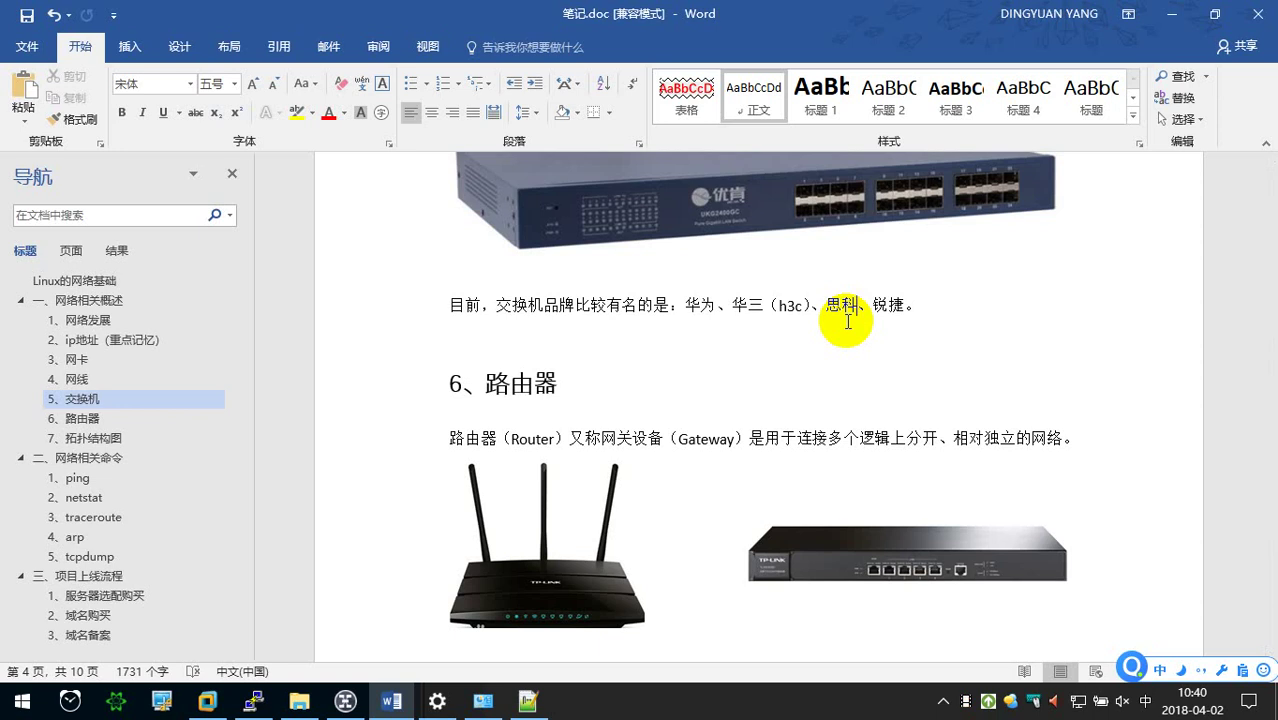
{"action": "scroll", "coordinate": [848, 321], "scroll_direction": "down", "scroll_amount": 1}
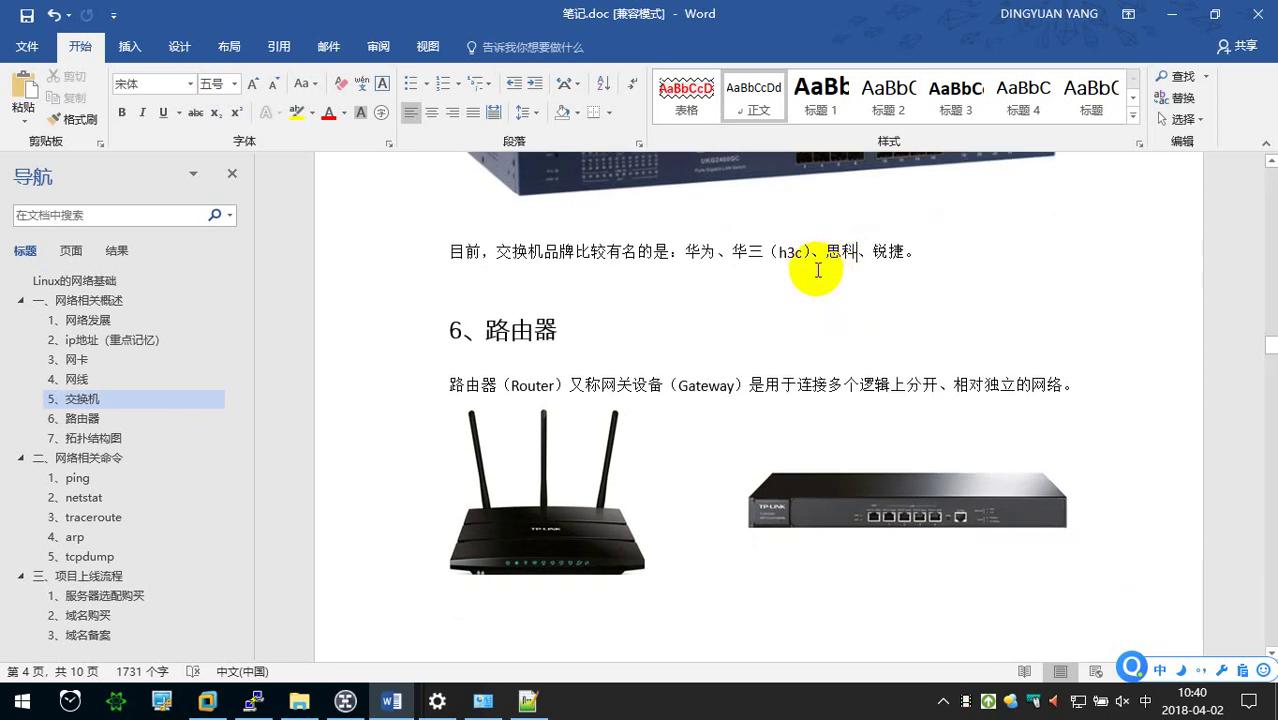
{"action": "scroll", "coordinate": [817, 270], "scroll_direction": "down", "scroll_amount": 1}
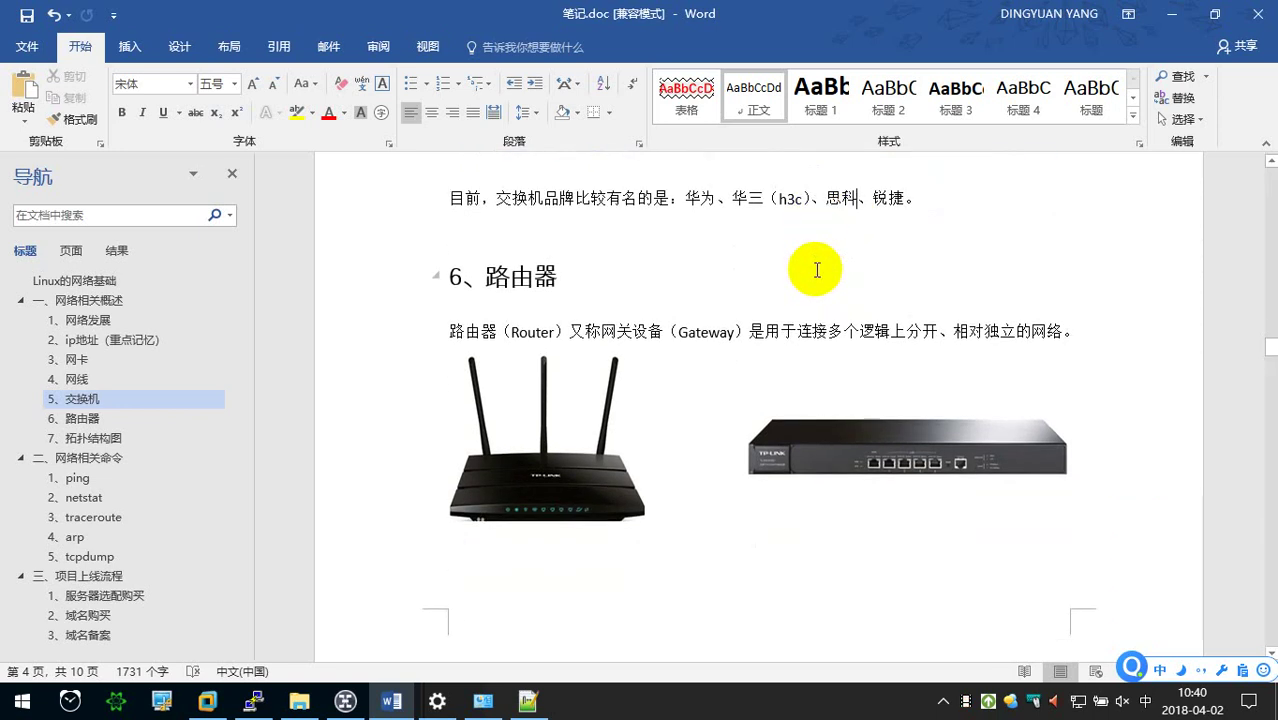
{"action": "left_click_drag", "start_coordinate": [905, 197], "coordinate": [874, 195]}
{"action": "left_click", "coordinate": [840, 220]}
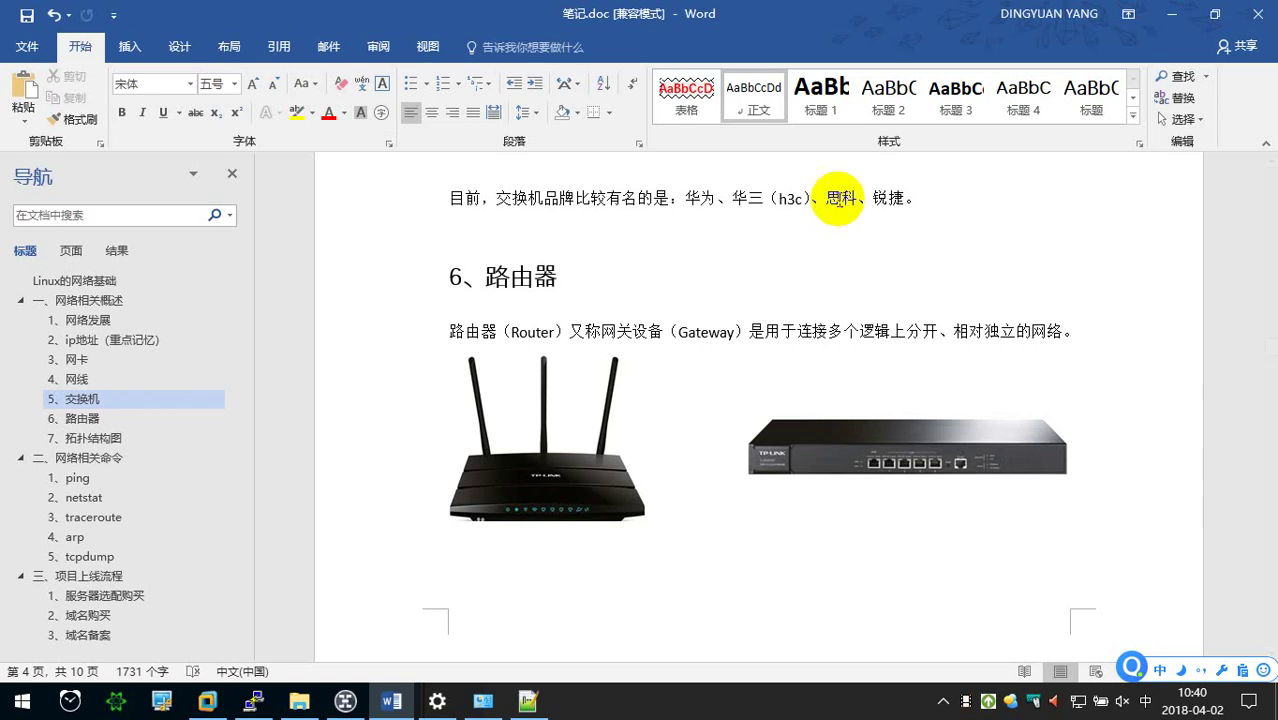
{"action": "left_click", "coordinate": [892, 197]}
{"action": "double_click", "coordinate": [890, 197]}
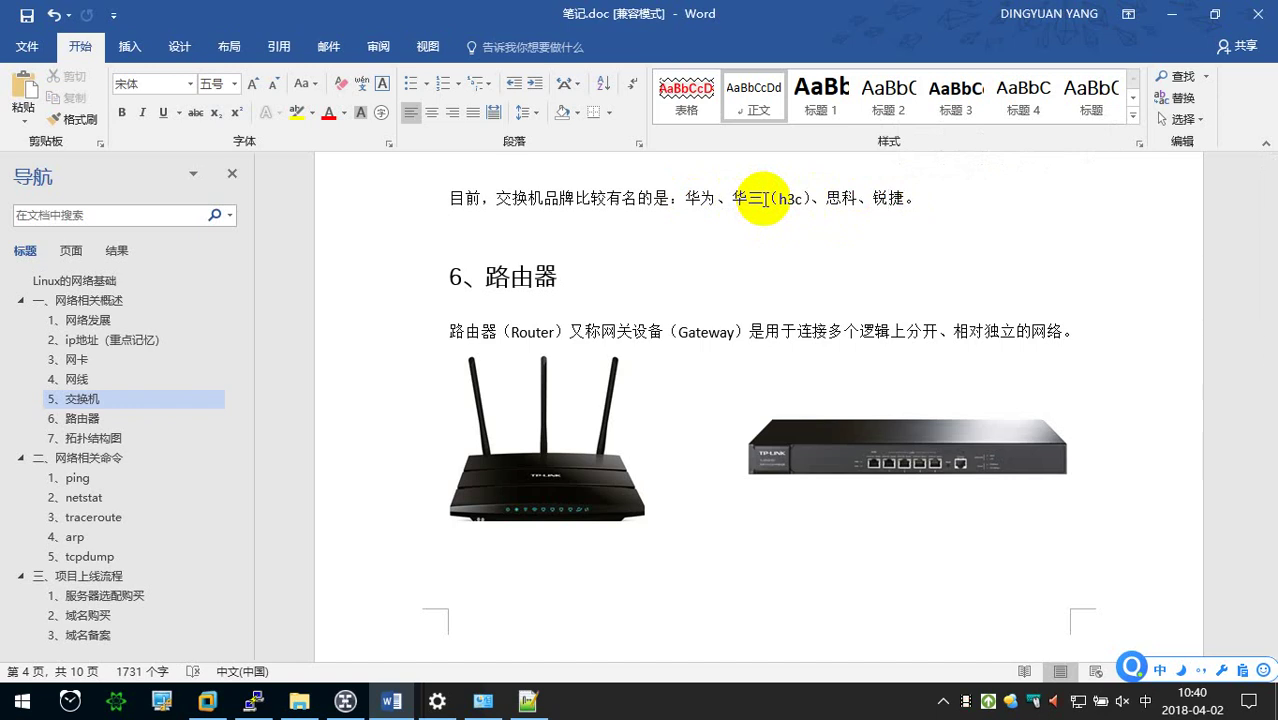
{"action": "scroll", "coordinate": [760, 205], "scroll_direction": "up", "scroll_amount": 2}
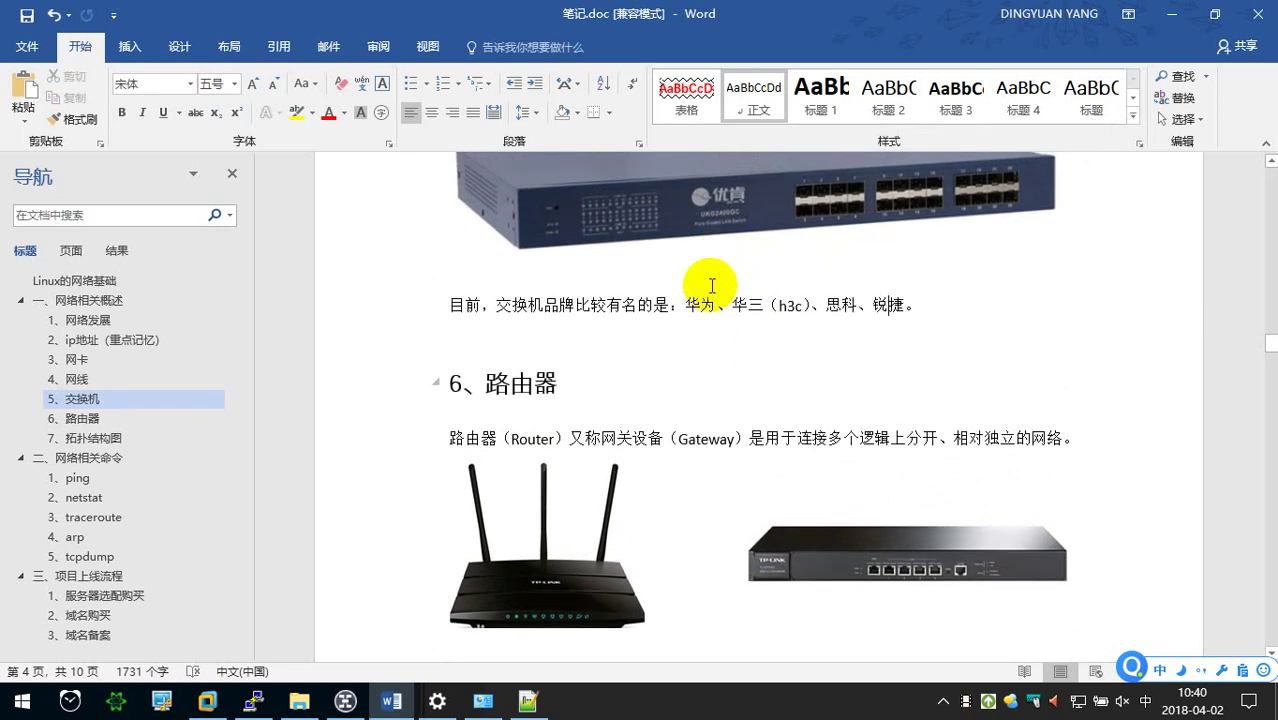
{"action": "scroll", "coordinate": [711, 286], "scroll_direction": "up", "scroll_amount": 1}
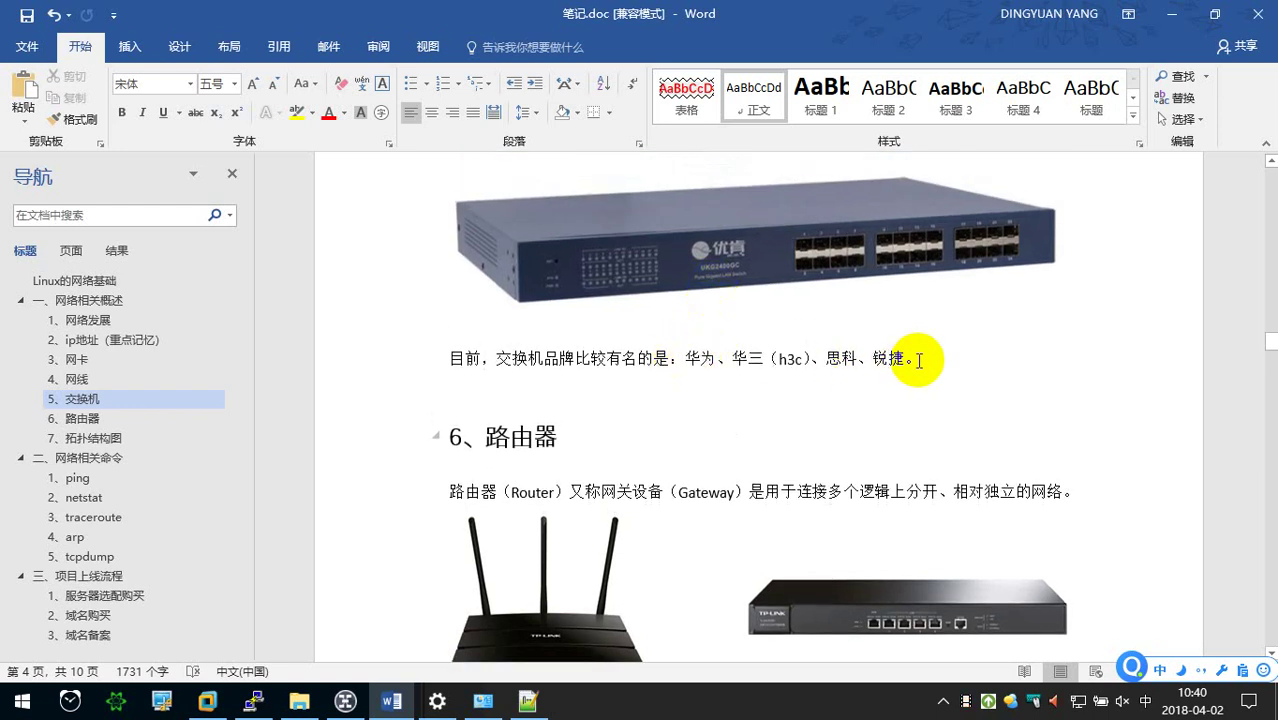
{"action": "scroll", "coordinate": [901, 379], "scroll_direction": "down", "scroll_amount": 3}
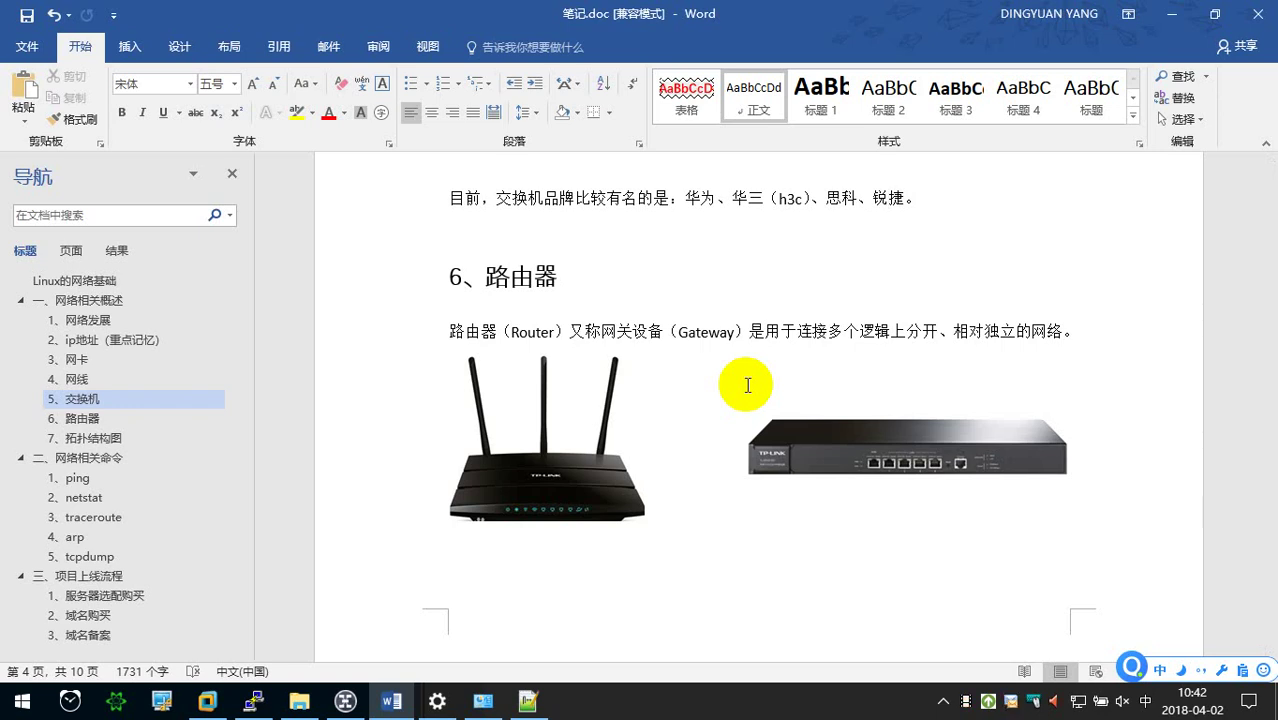
{"action": "scroll", "coordinate": [748, 385], "scroll_direction": "up", "scroll_amount": 5}
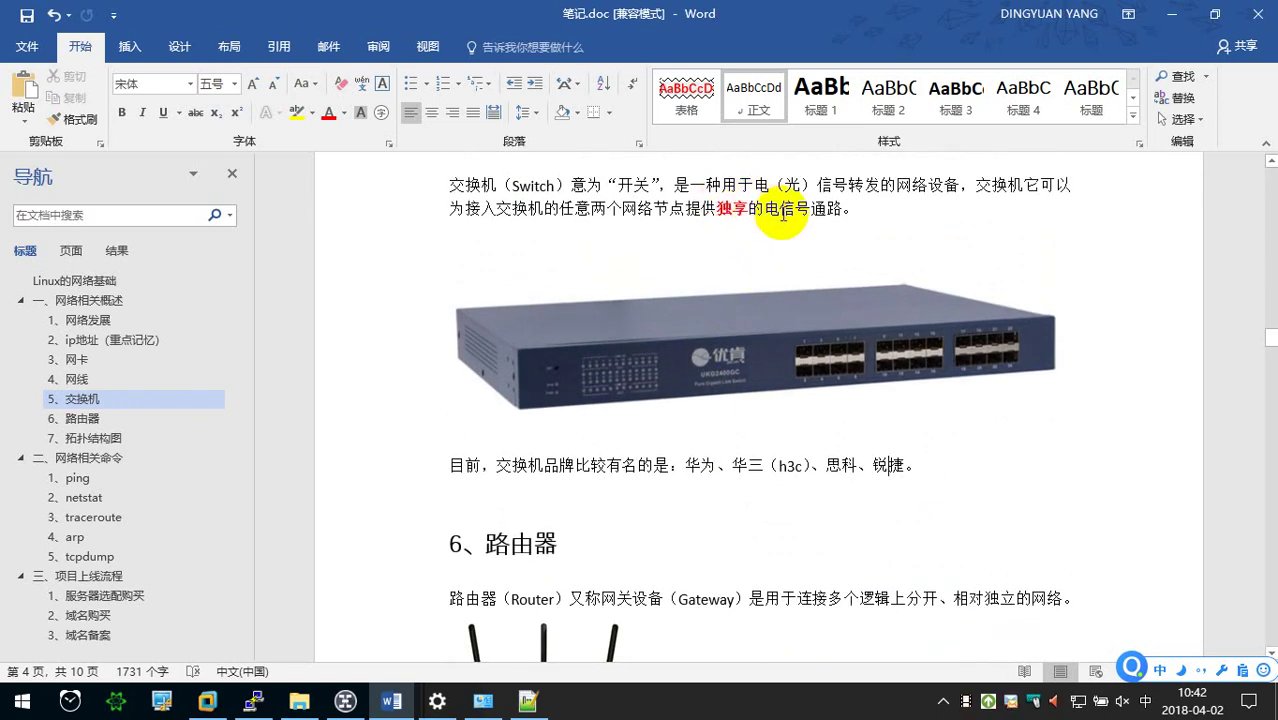
{"action": "scroll", "coordinate": [782, 215], "scroll_direction": "down", "scroll_amount": 3}
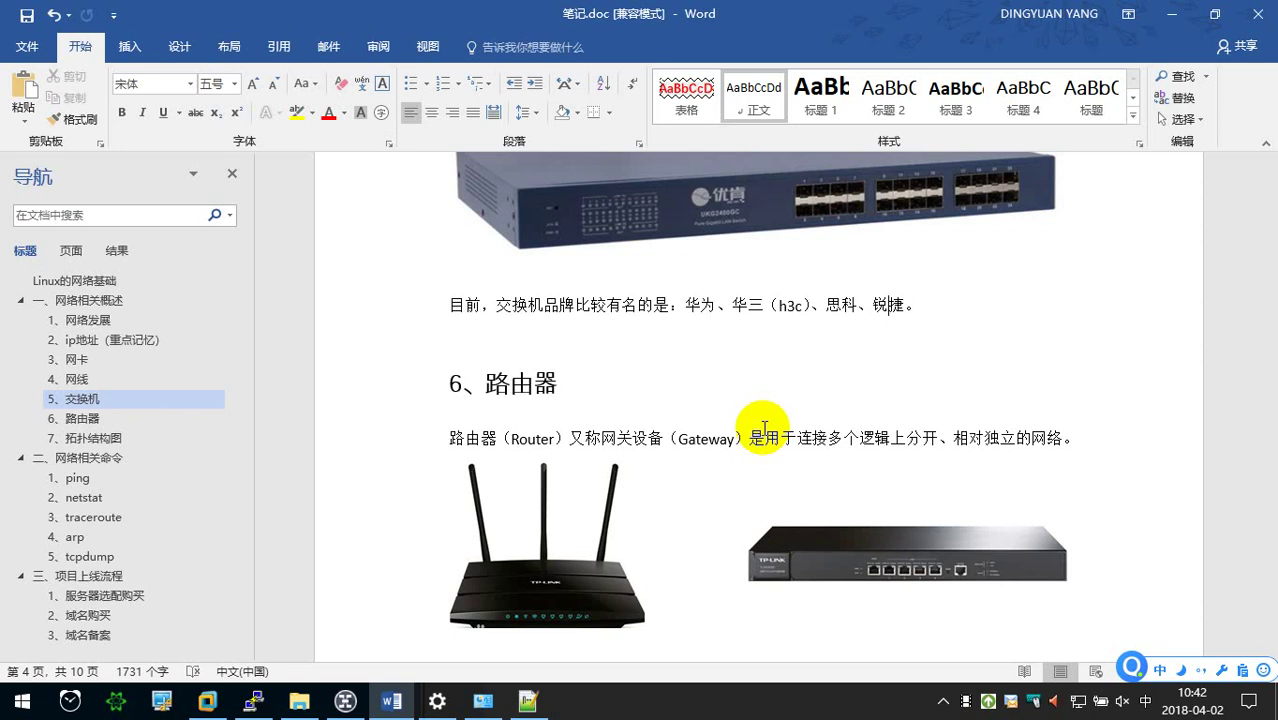
Make 连接多个逻辑上分开、相对独立的网络 bold red, then open the incoming FeiQ message.
{"action": "scroll", "coordinate": [764, 428], "scroll_direction": "down", "scroll_amount": 1}
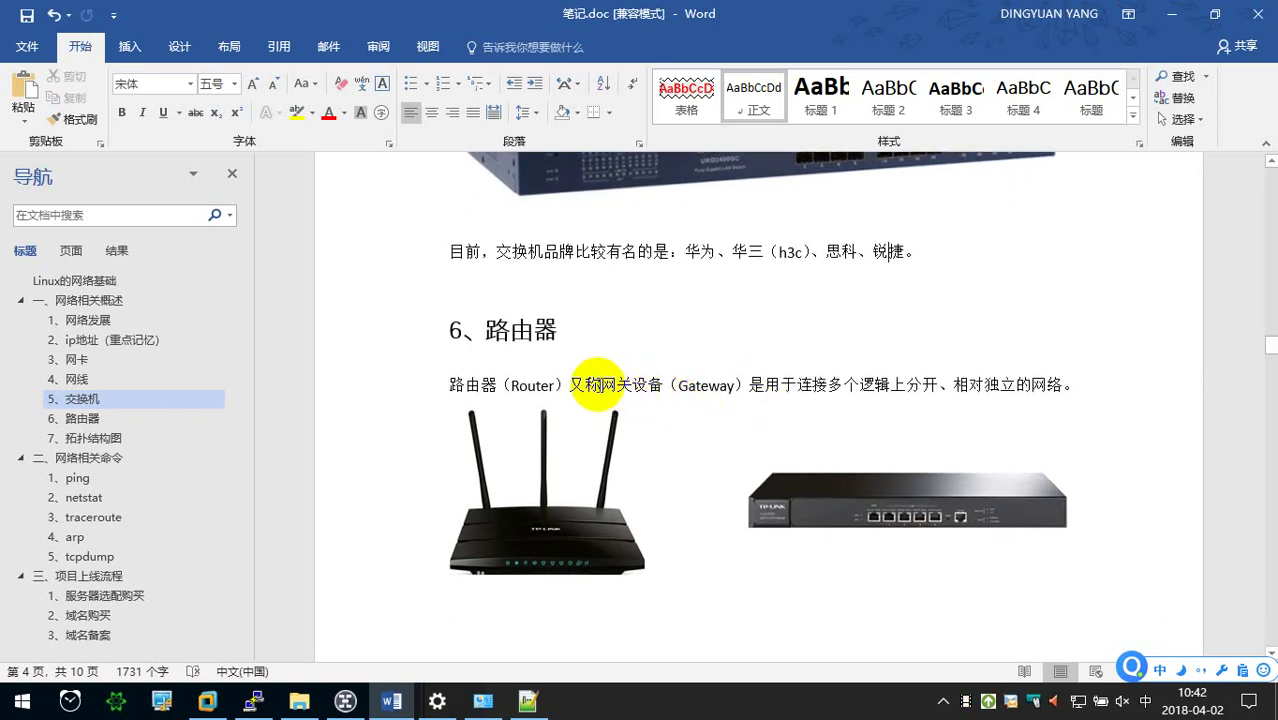
{"action": "scroll", "coordinate": [620, 370], "scroll_direction": "down", "scroll_amount": 1}
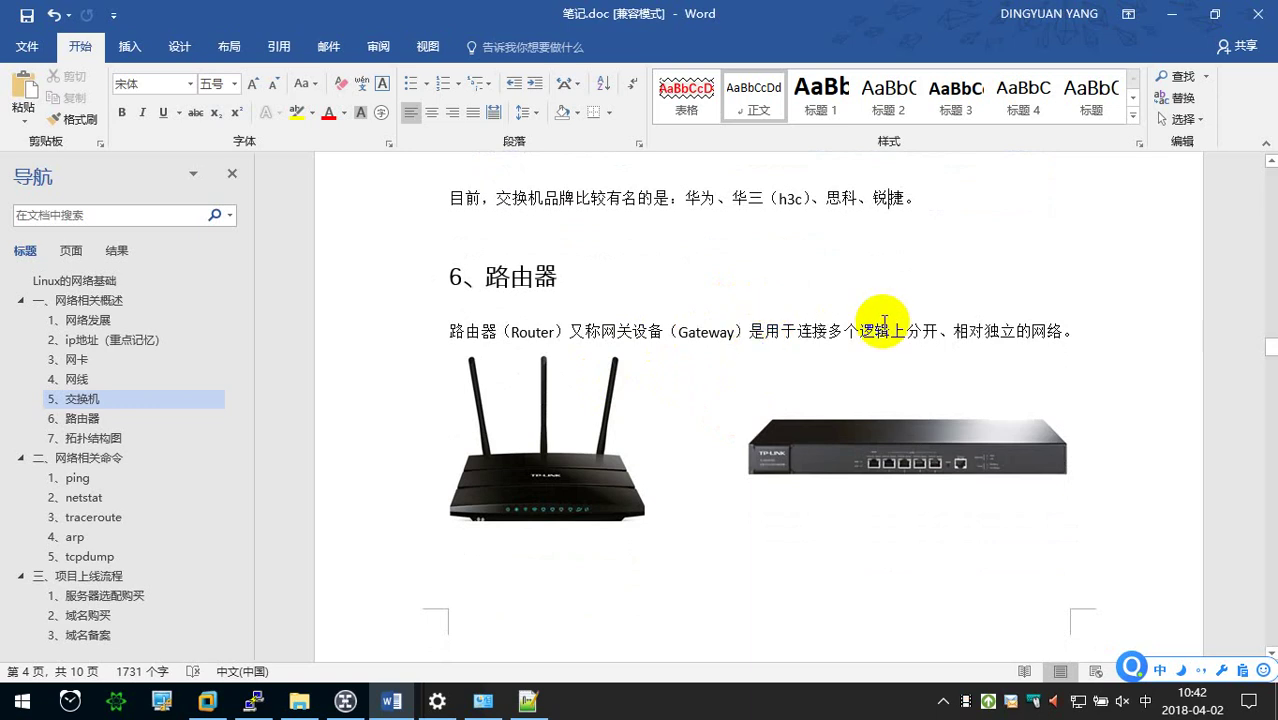
{"action": "left_click_drag", "start_coordinate": [797, 331], "coordinate": [1062, 333]}
{"action": "left_click", "coordinate": [121, 112]}
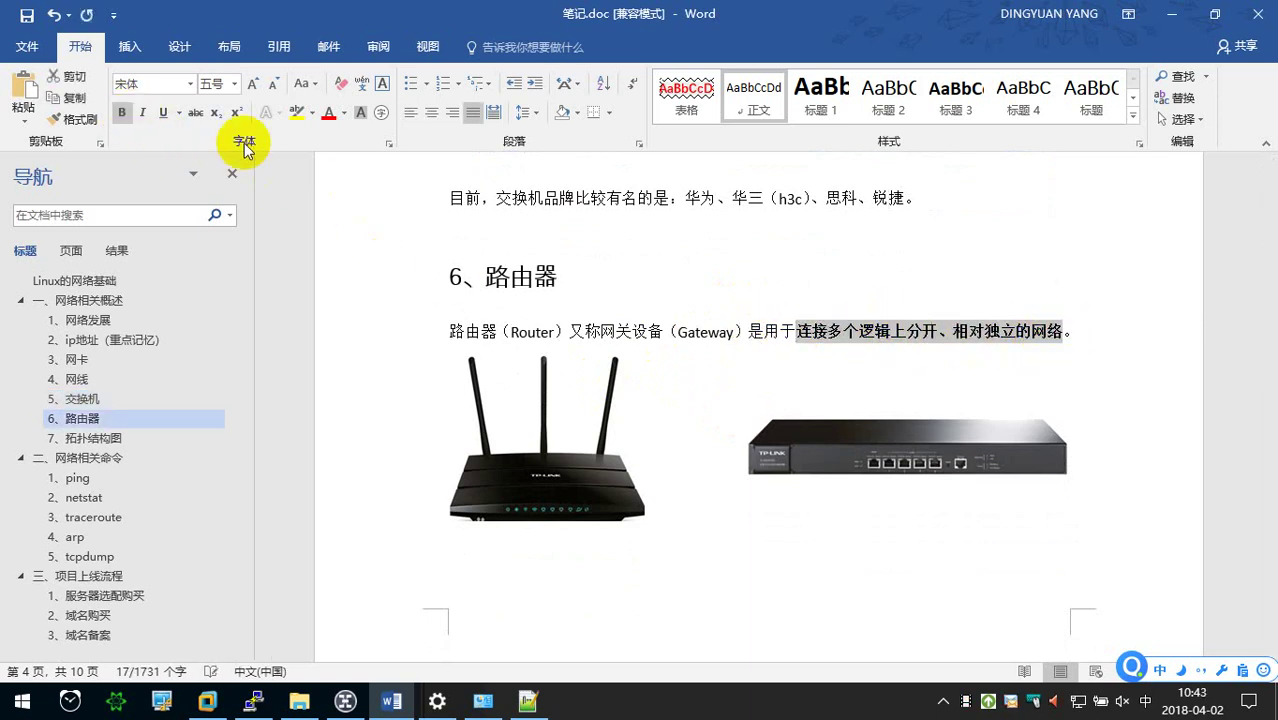
{"action": "left_click", "coordinate": [328, 112]}
{"action": "left_click", "coordinate": [615, 292]}
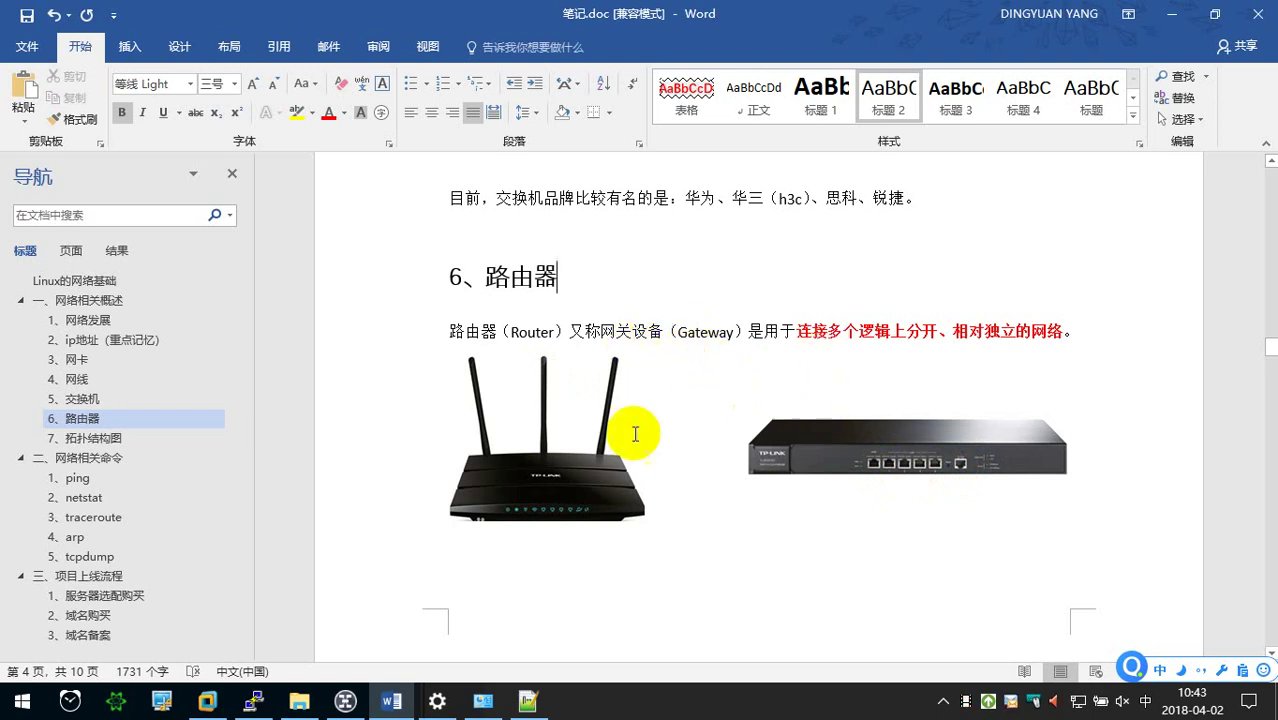
{"action": "left_click", "coordinate": [530, 500]}
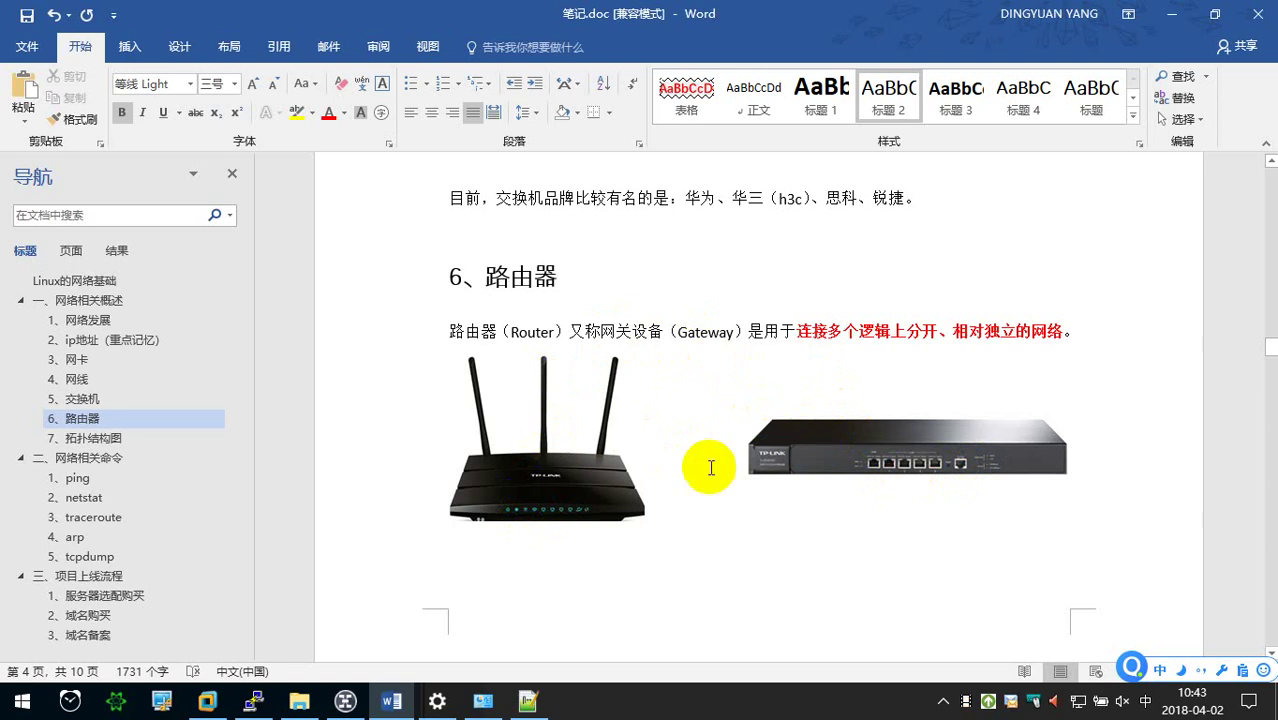
{"action": "left_click", "coordinate": [1150, 625]}
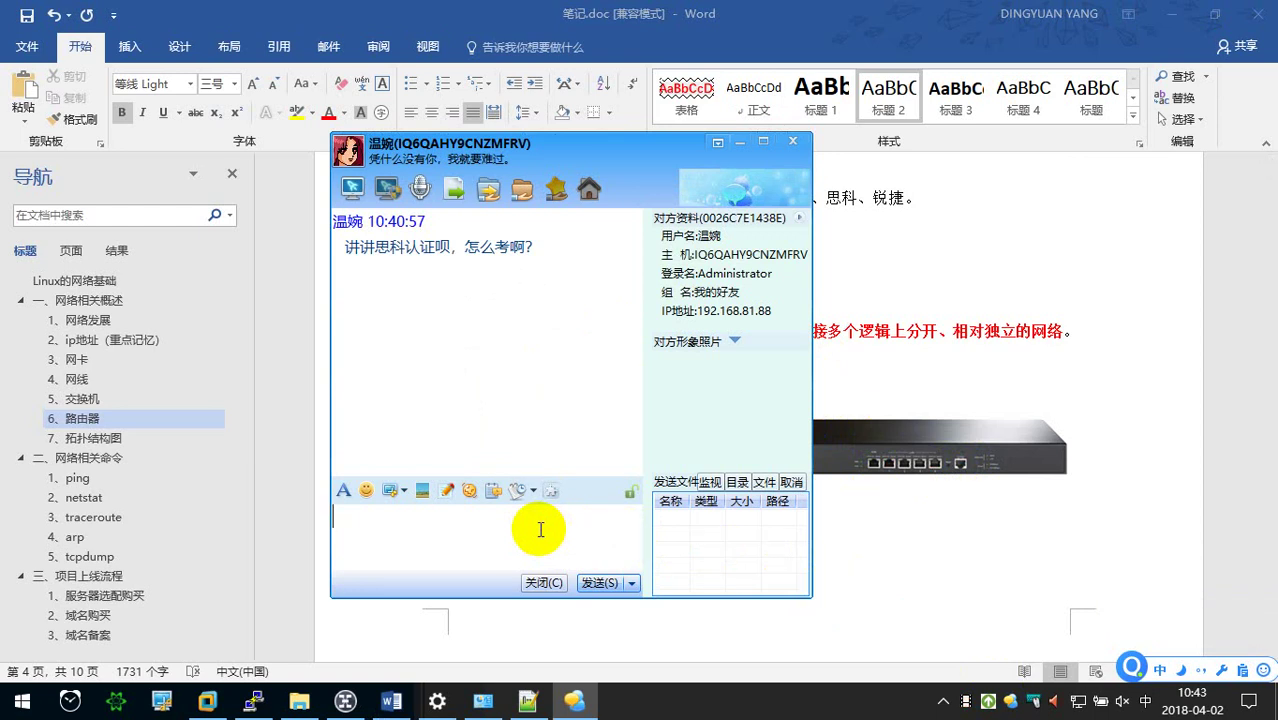
Close the FeiQ chat window and return to the line below the router image.
{"action": "left_click", "coordinate": [538, 582]}
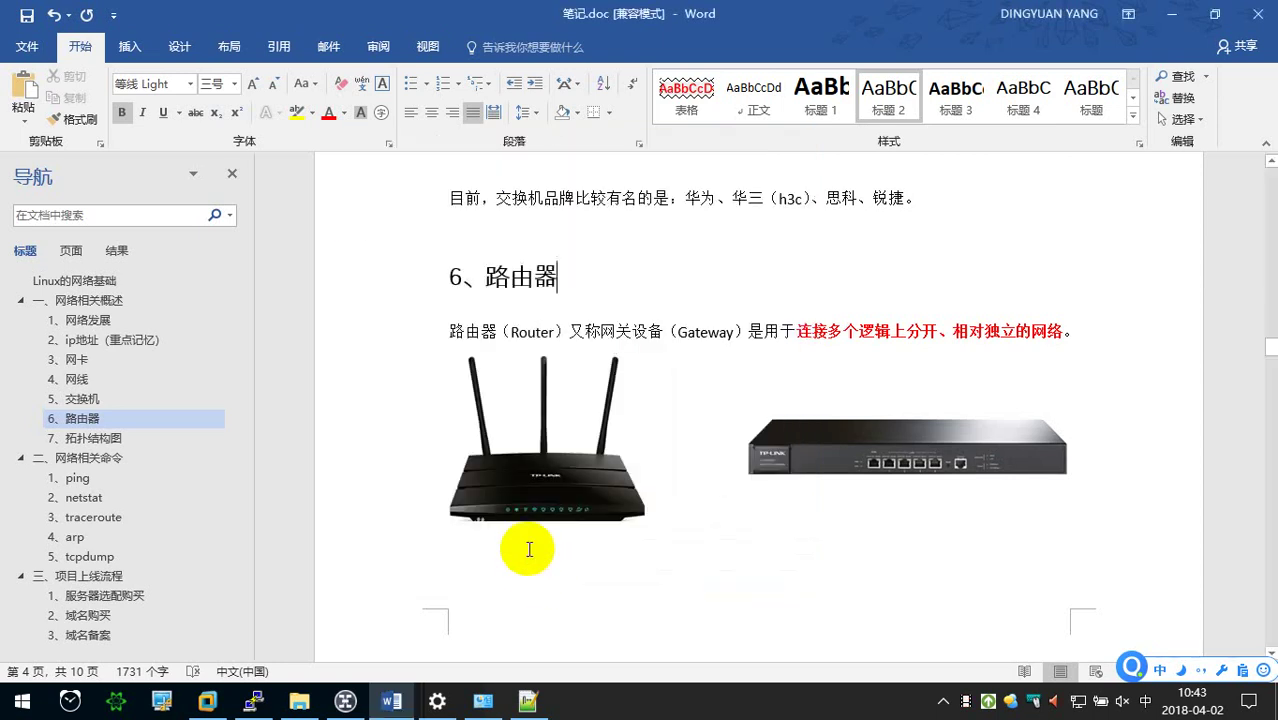
{"action": "left_click", "coordinate": [521, 547]}
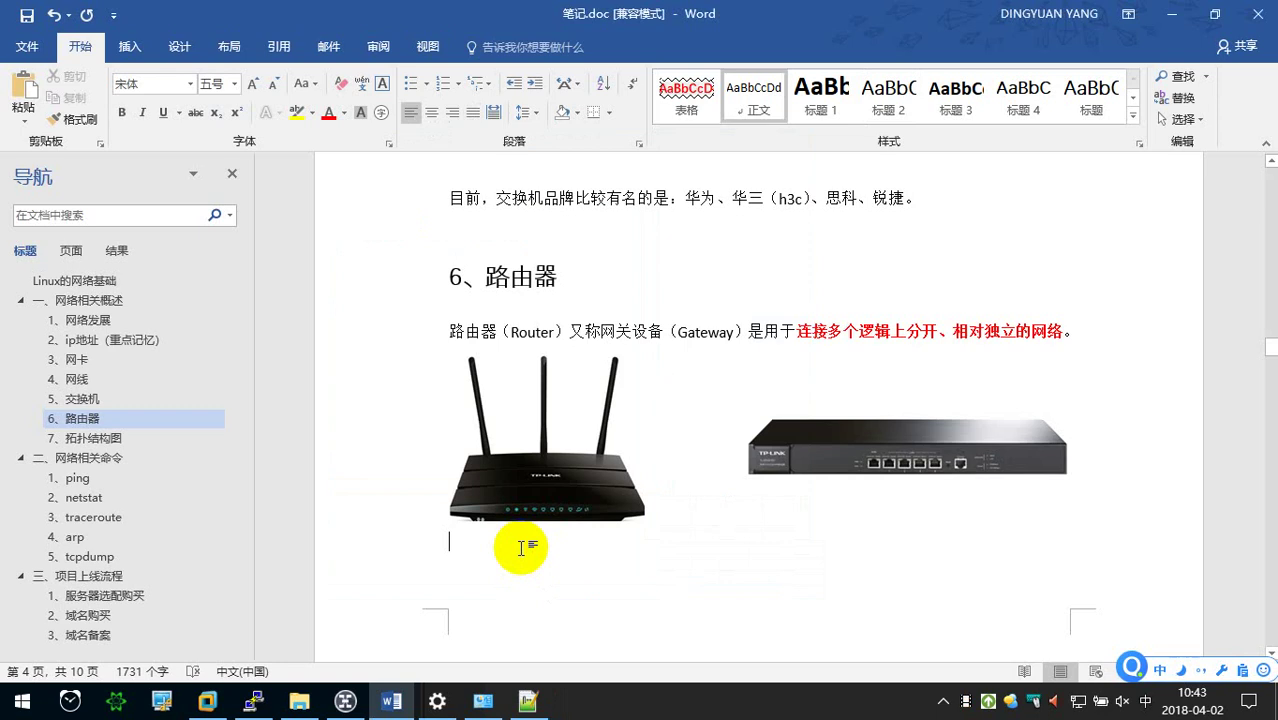
{"action": "key", "text": "shift"}
{"action": "type", "text": "CCNA"}
{"action": "key", "text": "Caps_Lock"}
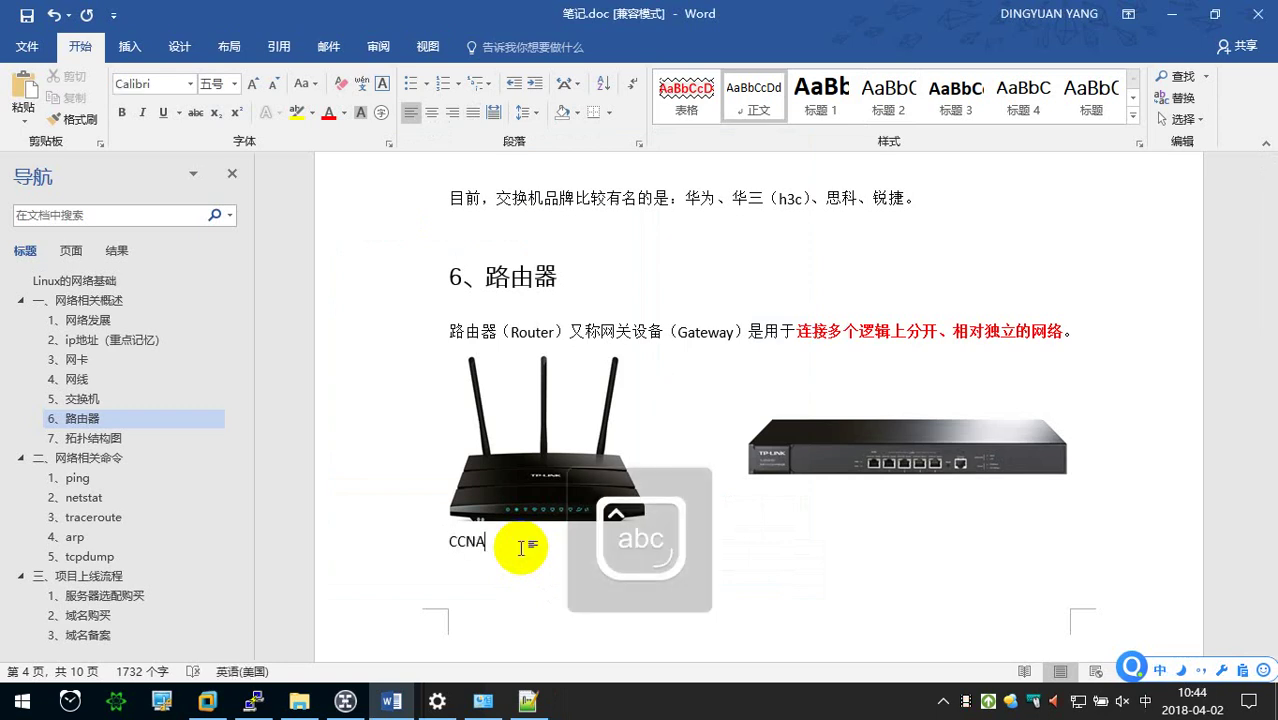
{"action": "key", "text": "BackSpace"}
{"action": "key", "text": "BackSpace"}
{"action": "key", "text": "BackSpace"}
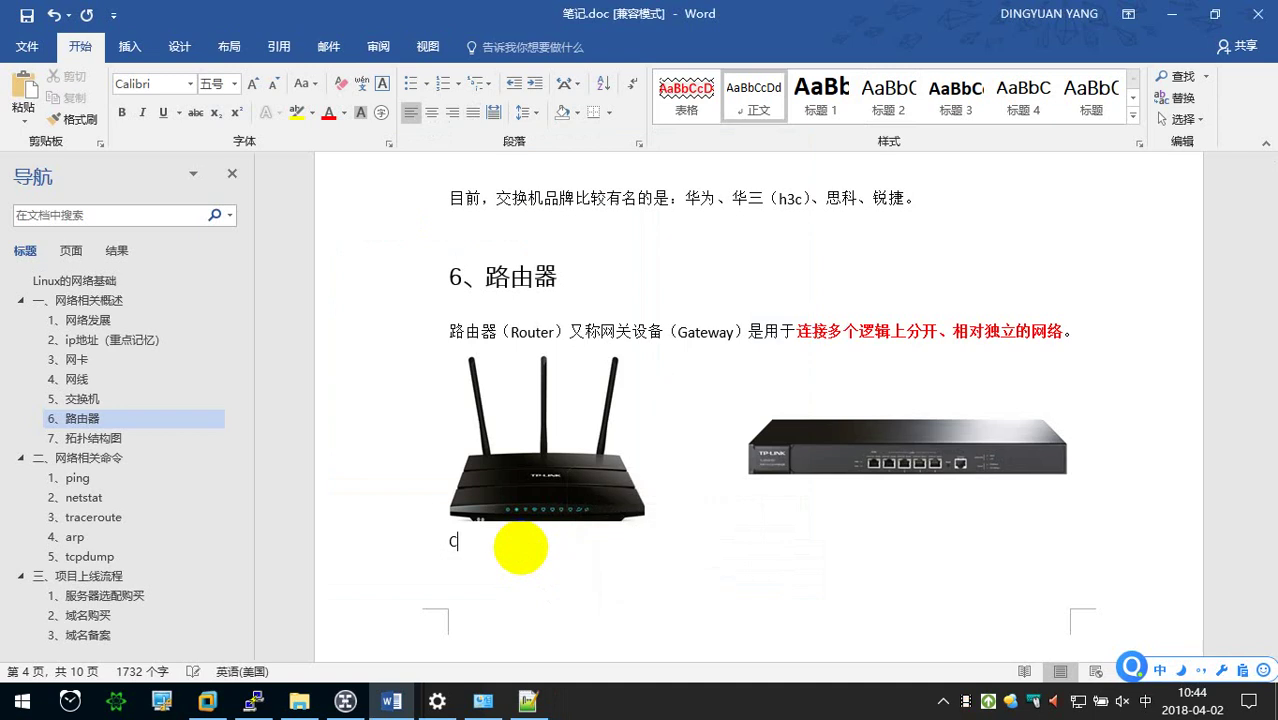
{"action": "key", "text": "BackSpace"}
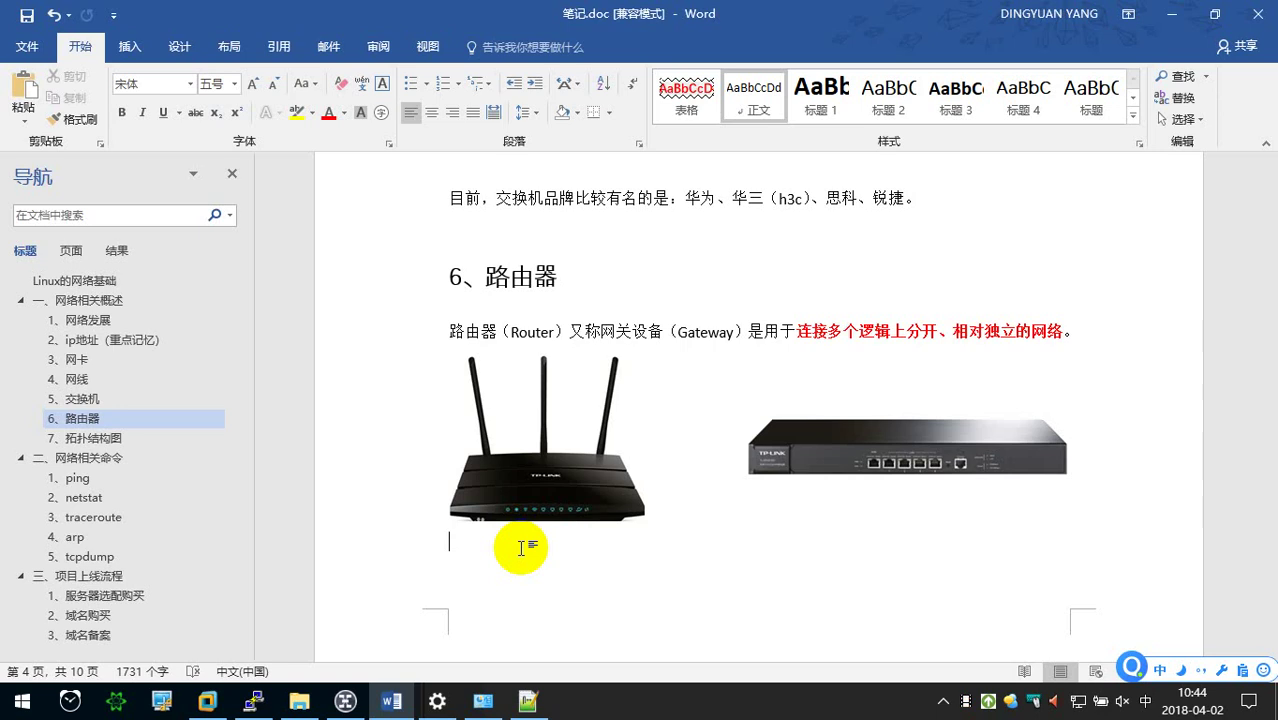
{"action": "scroll", "coordinate": [521, 547], "scroll_direction": "down", "scroll_amount": 1}
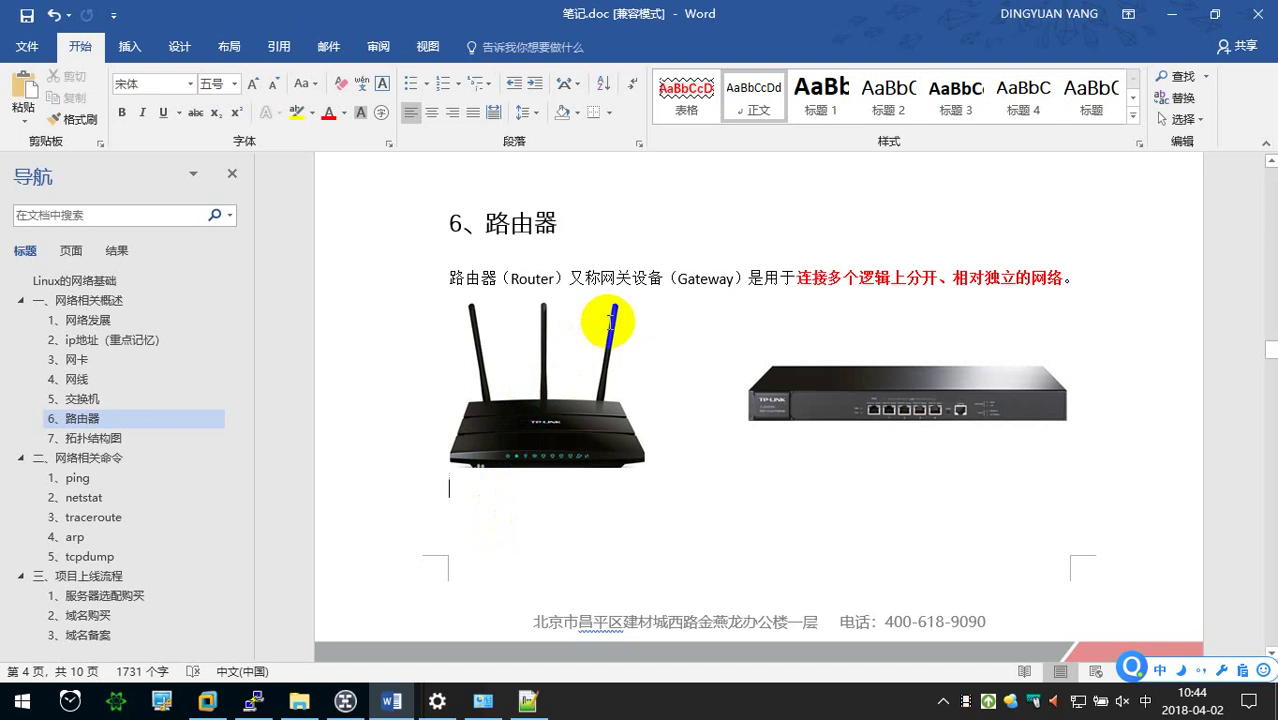
{"action": "scroll", "coordinate": [608, 326], "scroll_direction": "down", "scroll_amount": 2}
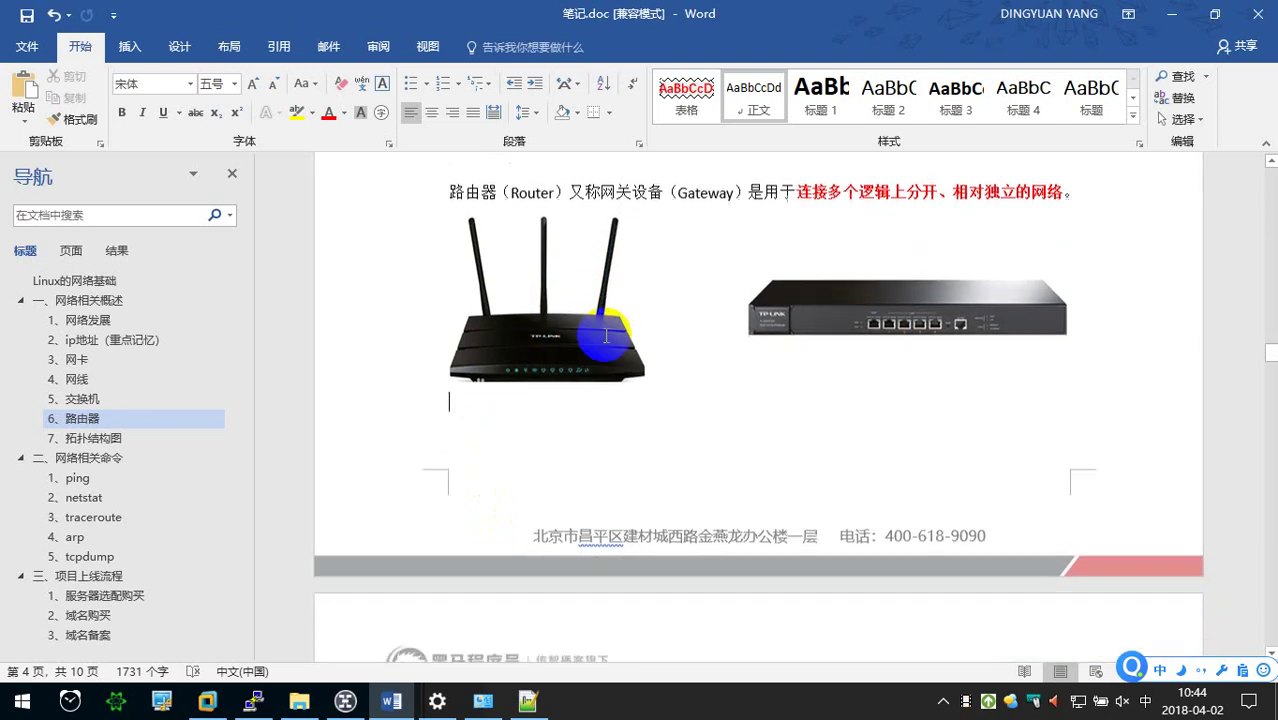
{"action": "scroll", "coordinate": [604, 335], "scroll_direction": "down", "scroll_amount": 2}
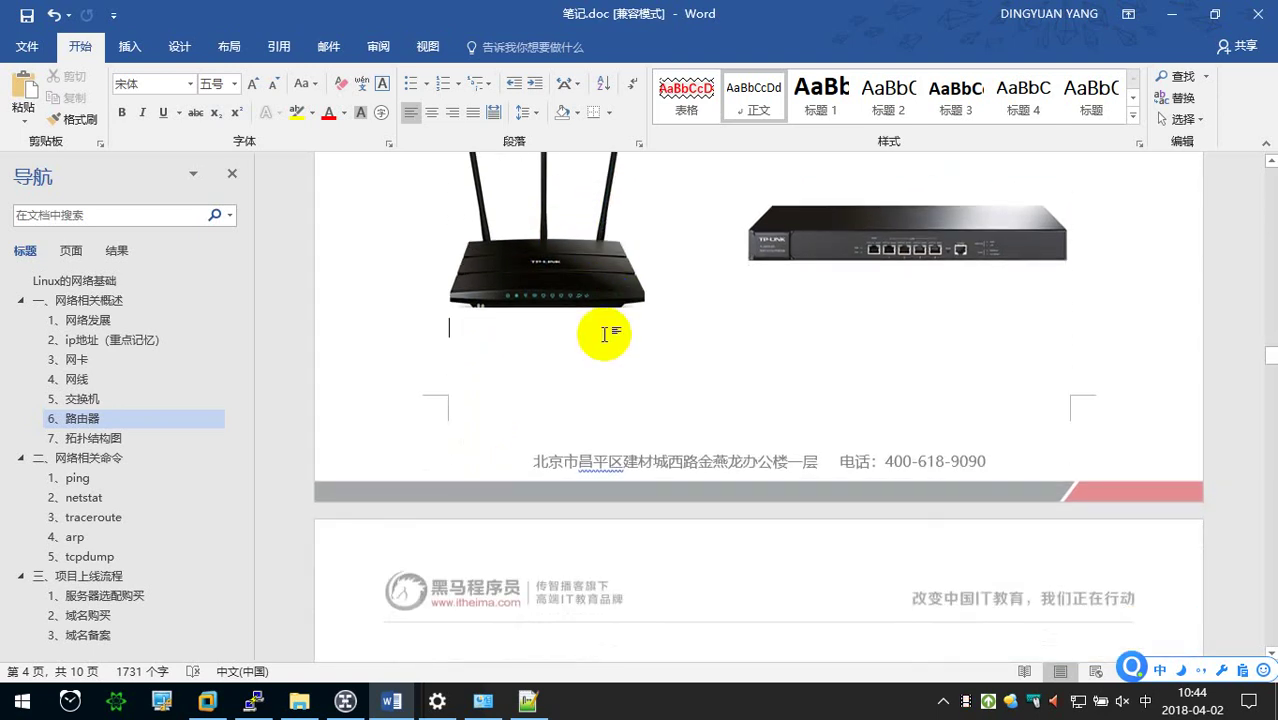